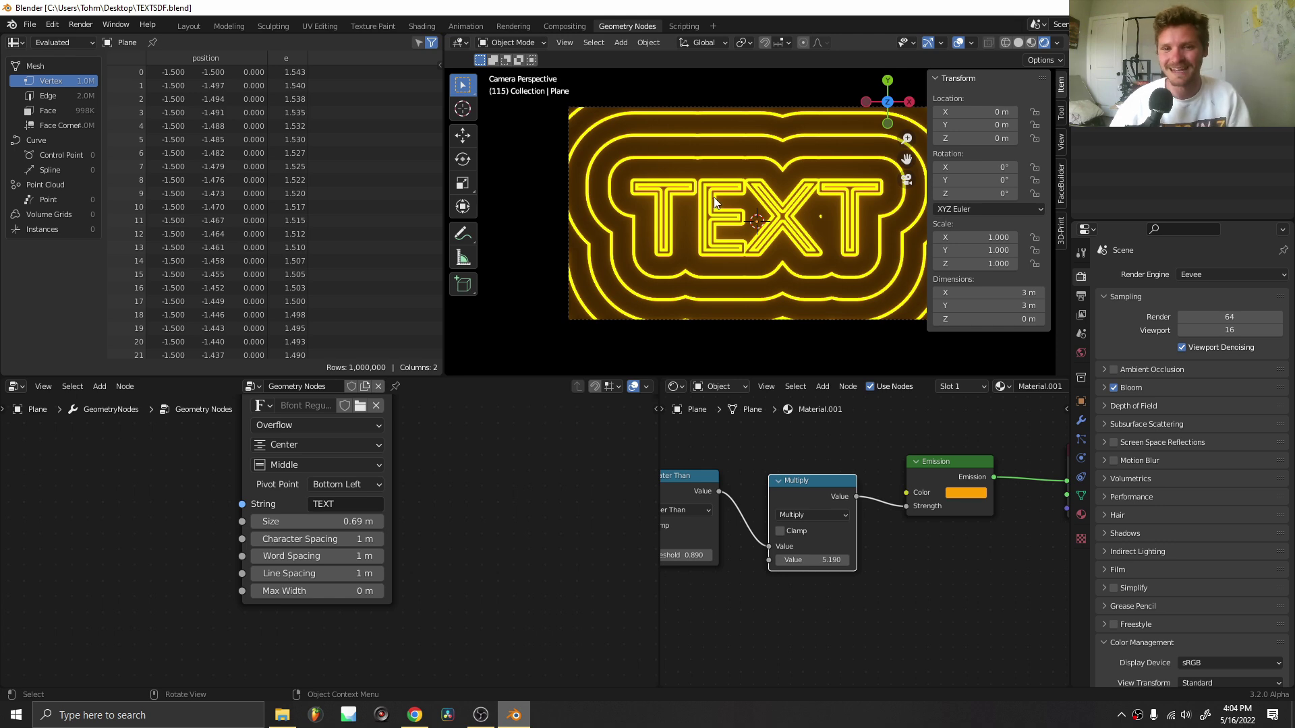
Play the glowing text animation, change the text node's String to BUTT, and replay it
{"action": "key", "text": "space"}
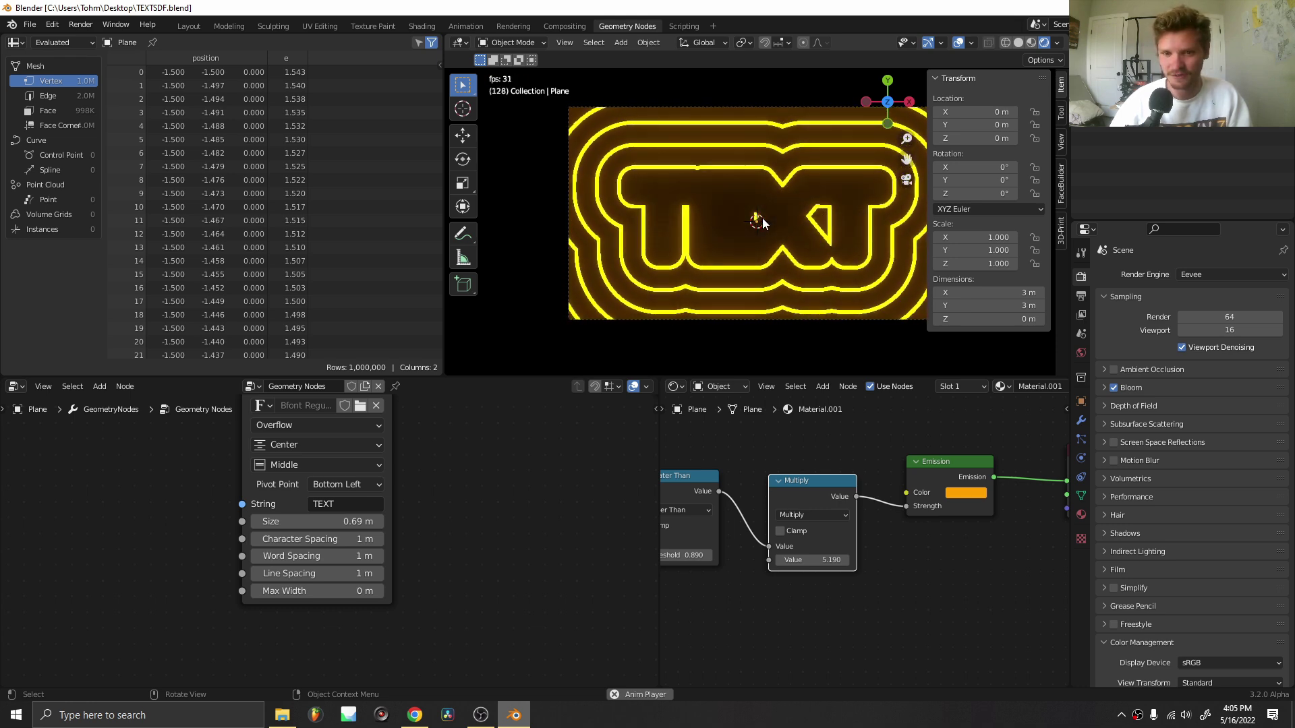
{"action": "key", "text": "space"}
{"action": "left_click", "coordinate": [330, 504]}
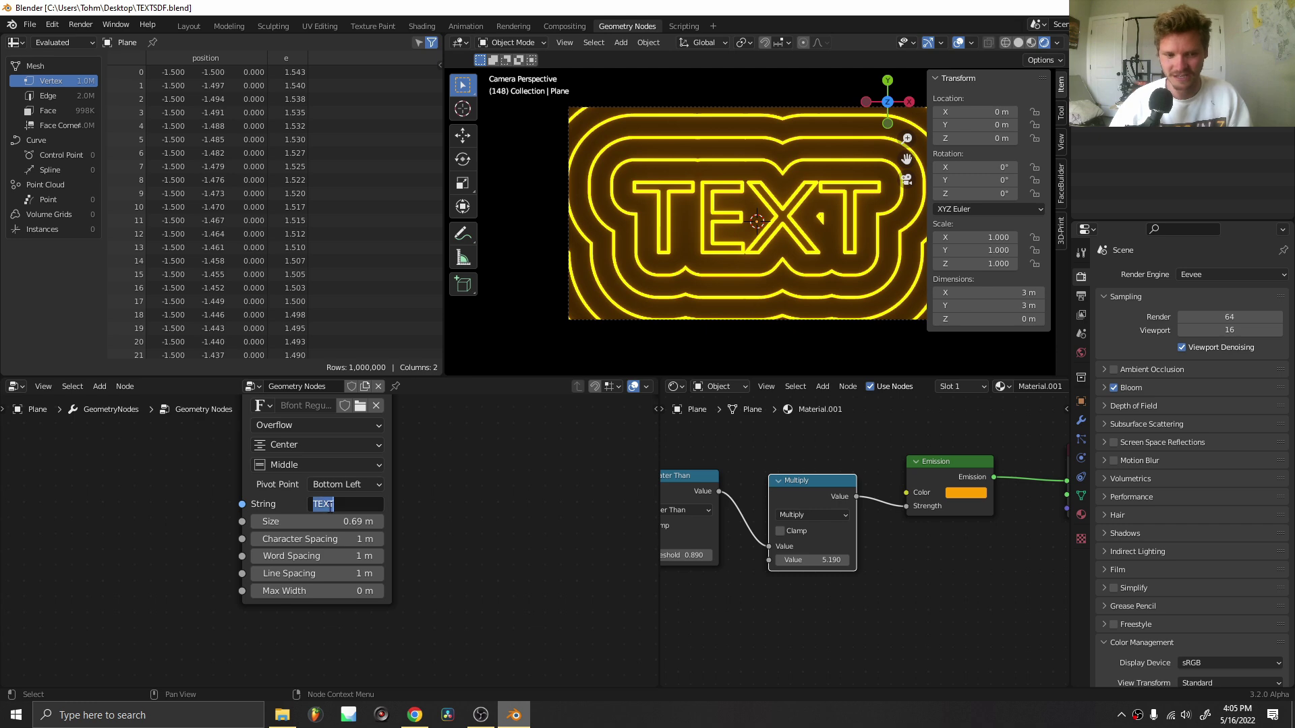
{"action": "type", "text": "BUT"}
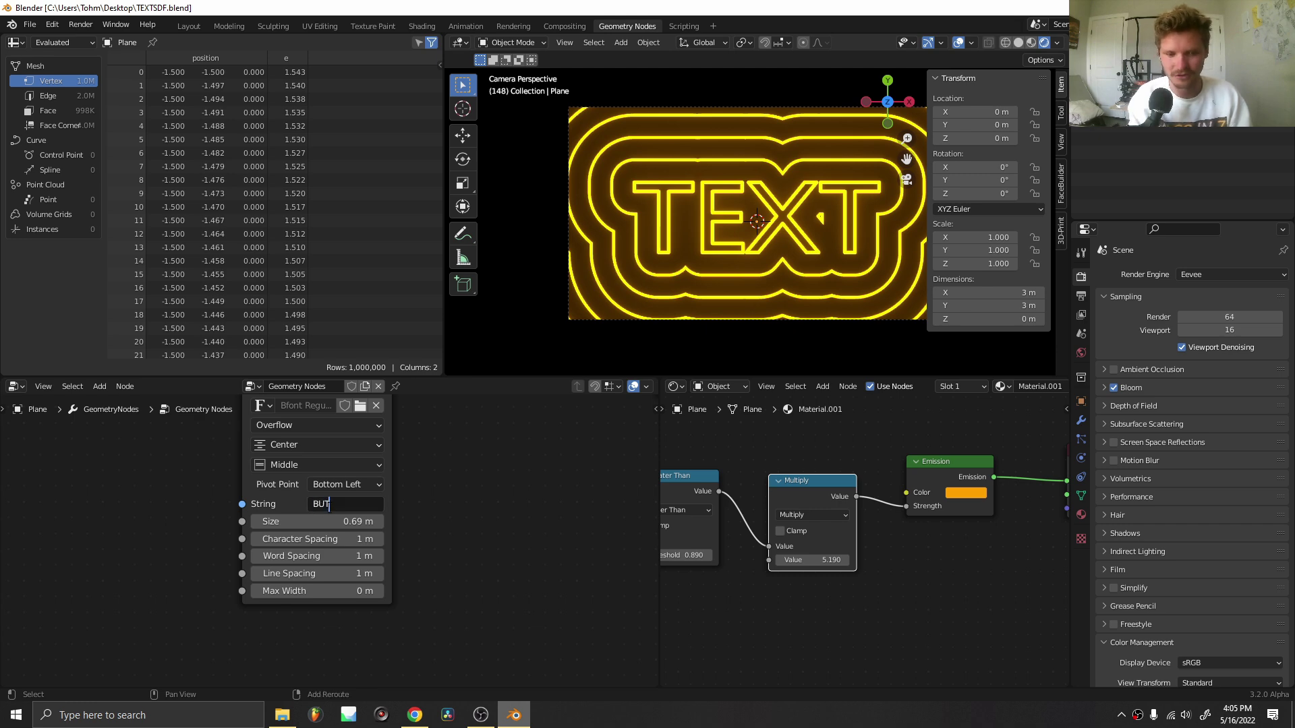
{"action": "type", "text": "T"}
{"action": "key", "text": "Return"}
{"action": "key", "text": "space"}
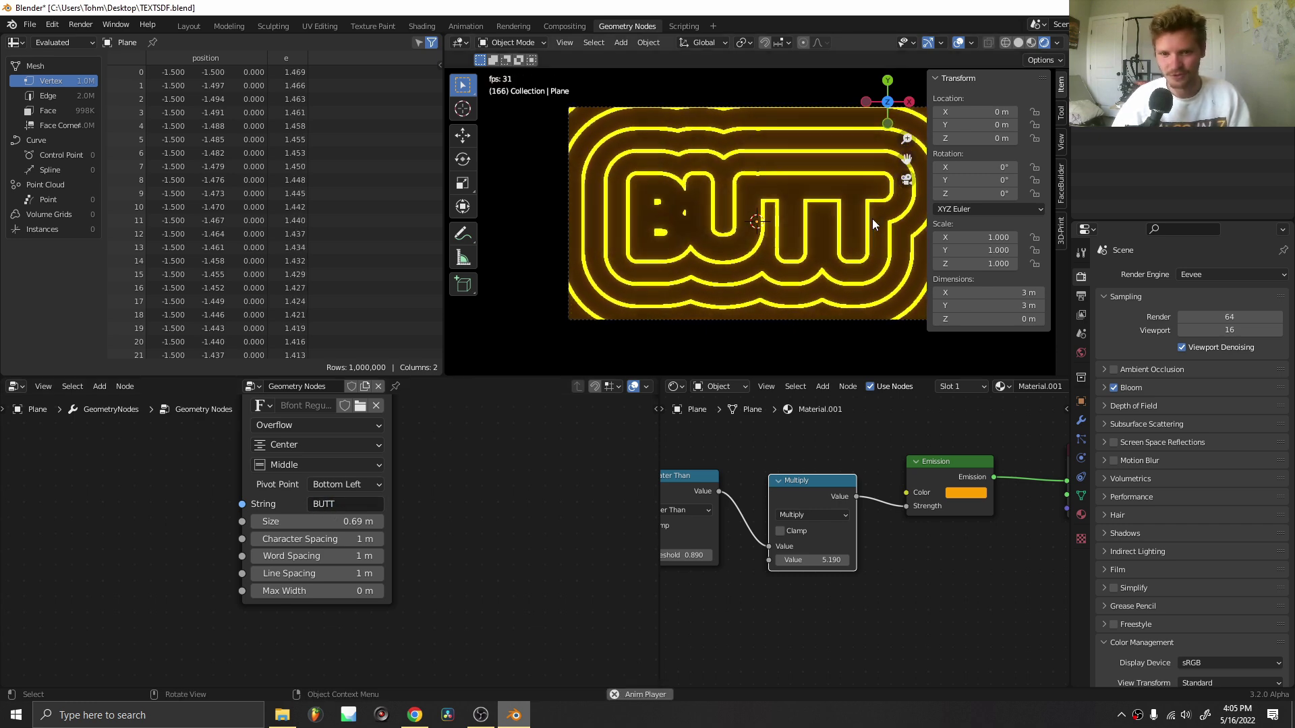
{"action": "key", "text": "space"}
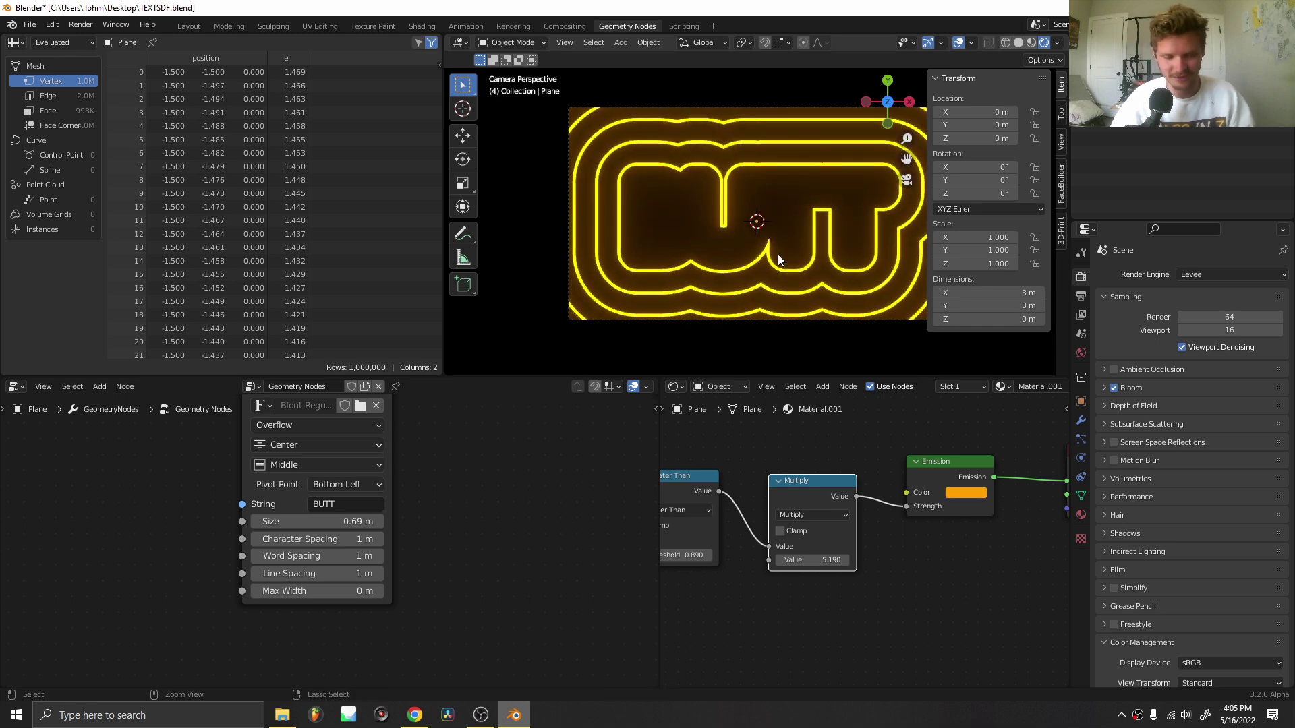
Start a new General file without saving the current one, and switch the window to full screen
{"action": "key", "text": "ctrl+n"}
{"action": "left_click", "coordinate": [775, 262]}
{"action": "left_click", "coordinate": [669, 385]}
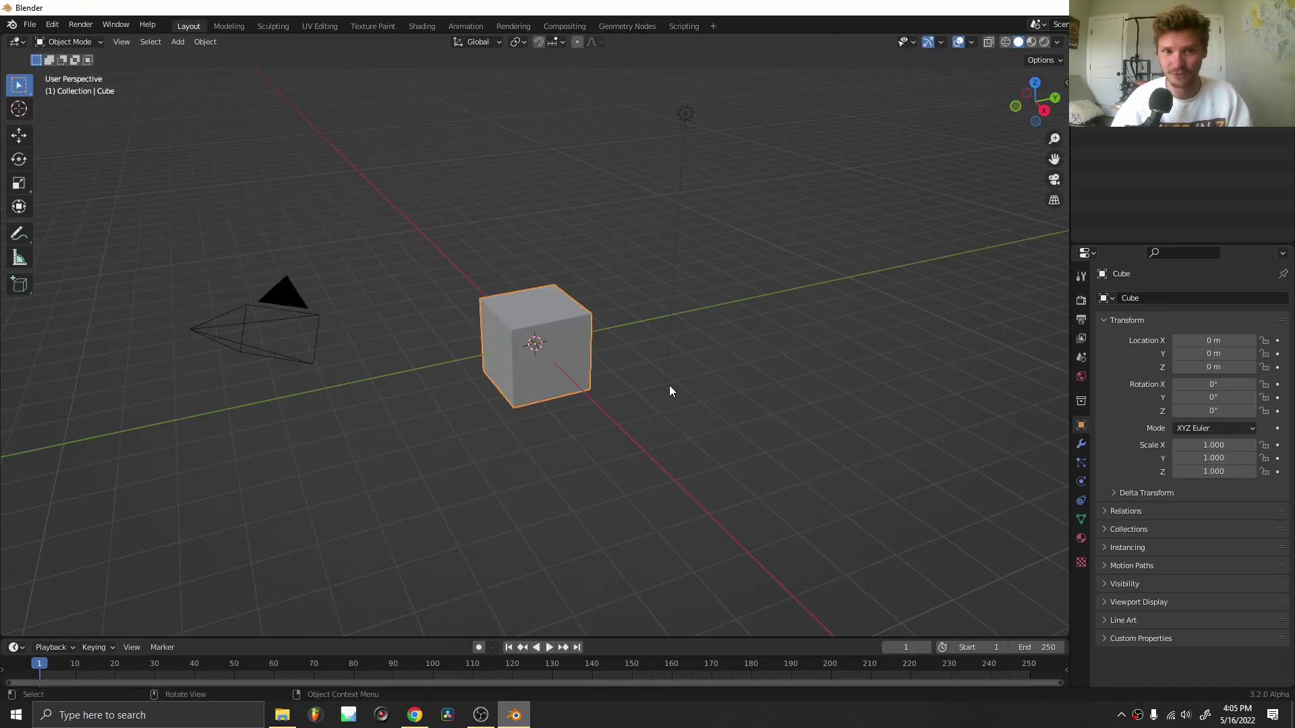
{"action": "key", "text": "q"}
{"action": "left_click", "coordinate": [566, 246]}
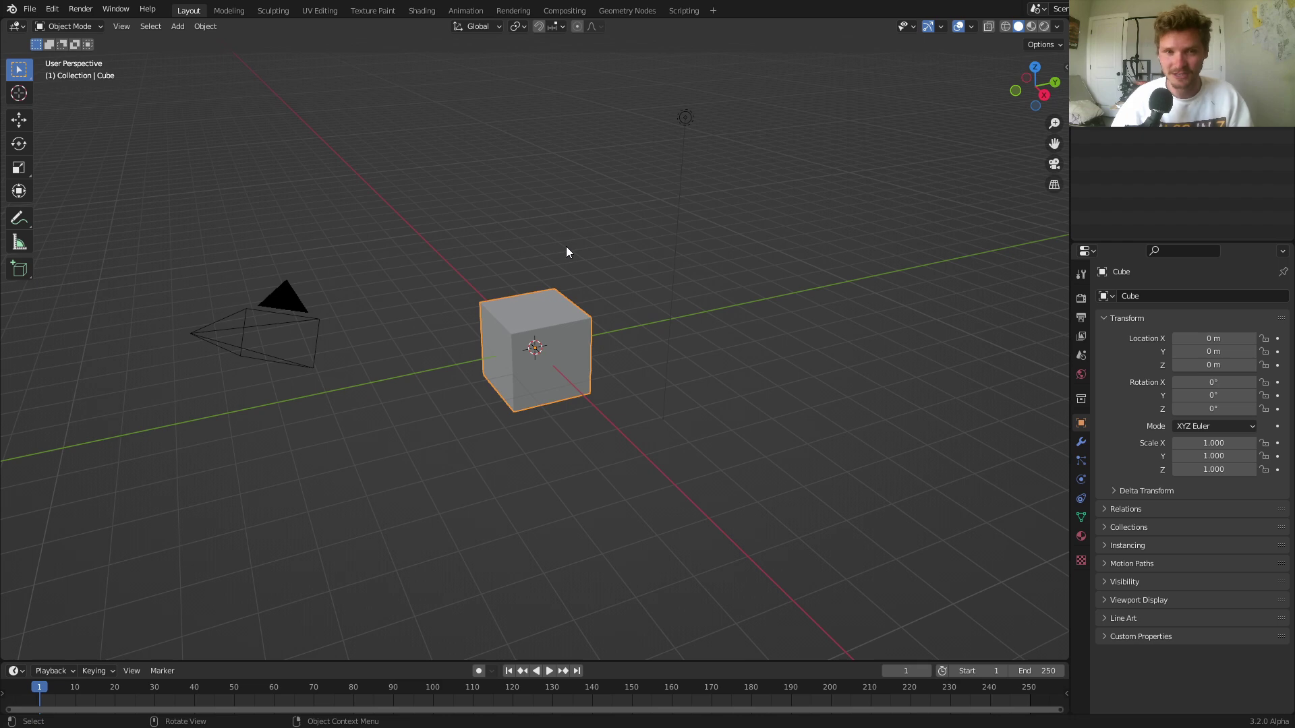
Create a new geometry node tree on the default cube in the Geometry Nodes workspace and delete its Group Input node
{"action": "left_click", "coordinate": [626, 11]}
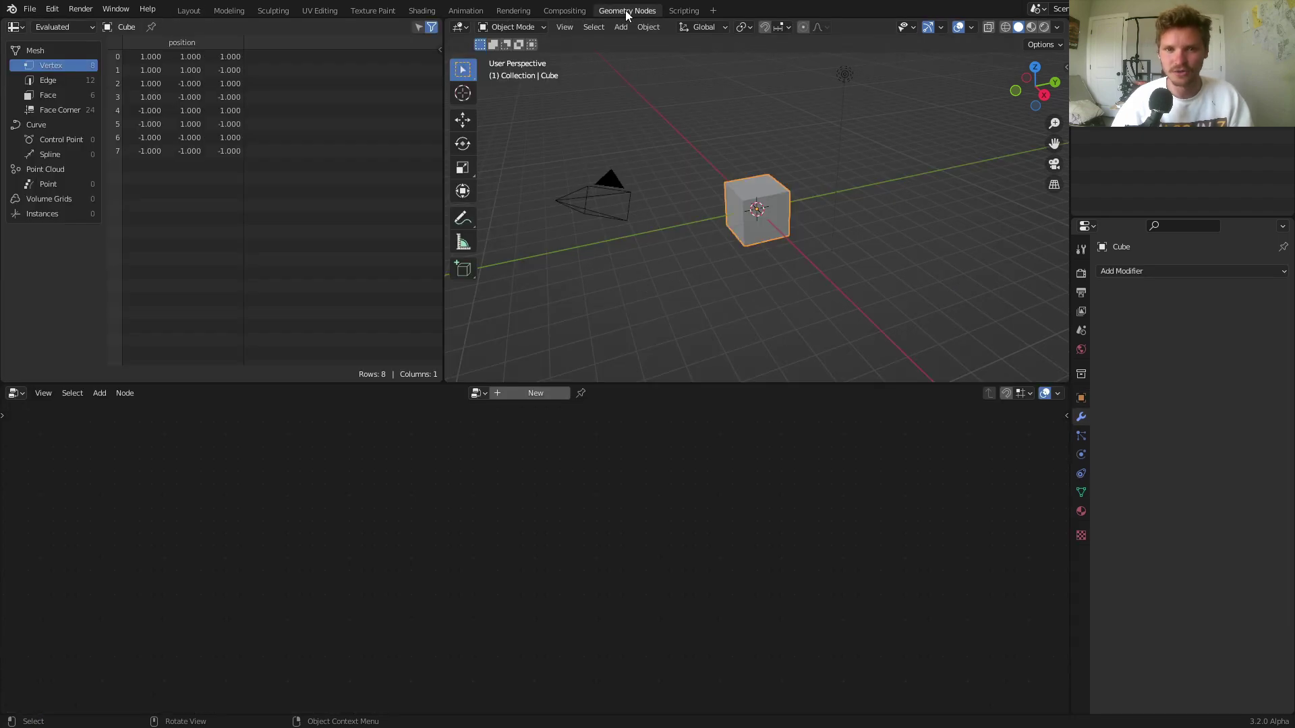
{"action": "left_click", "coordinate": [553, 395]}
{"action": "left_click_drag", "start_coordinate": [457, 630], "coordinate": [313, 527]}
{"action": "key", "text": "x"}
Set the viewport to top view, add a Grid node, and connect its Mesh output to the Group Output's Geometry
{"action": "left_click", "coordinate": [1034, 64]}
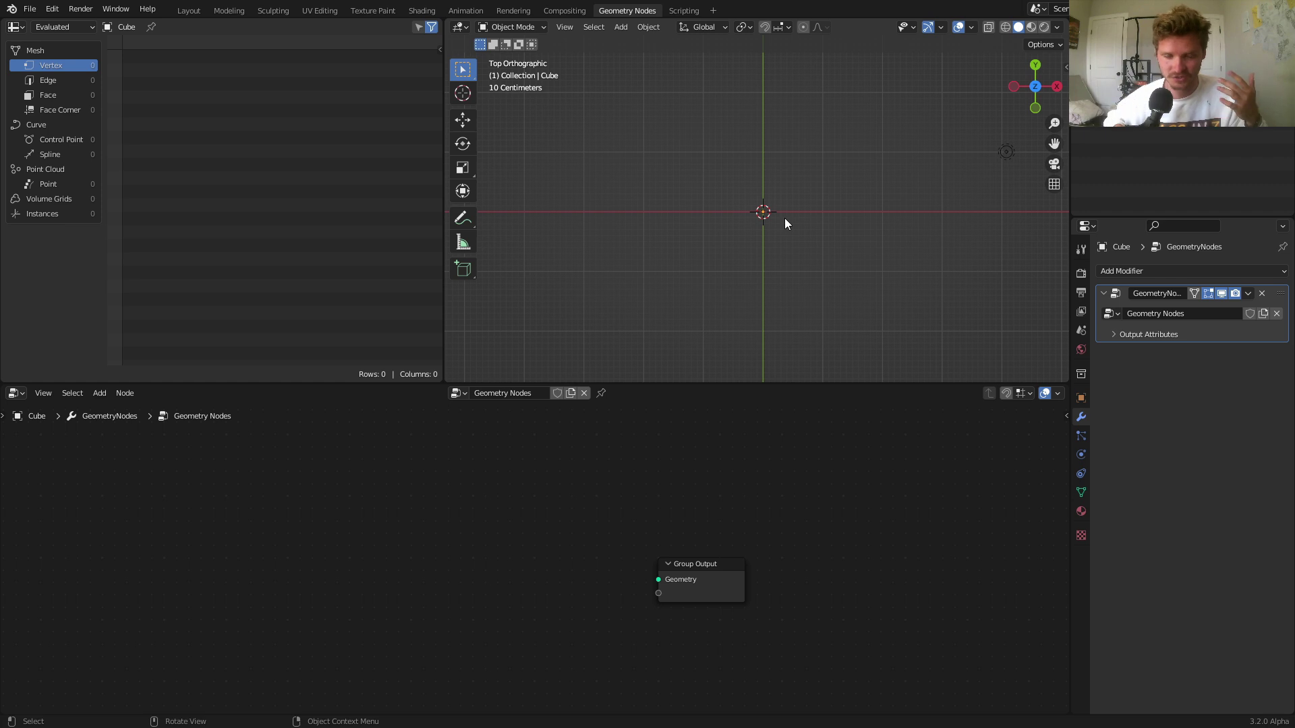
{"action": "scroll", "coordinate": [523, 555], "scroll_direction": "up", "scroll_amount": 2}
{"action": "key", "text": "shift+a"}
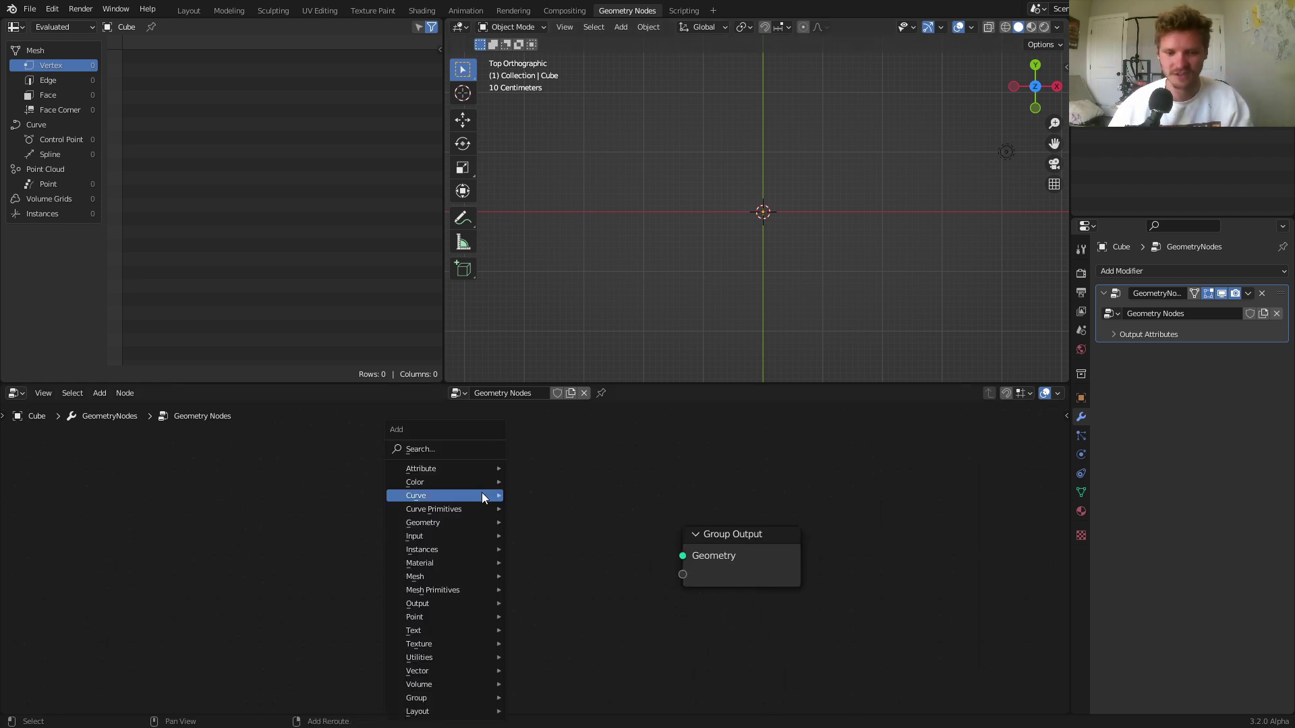
{"action": "left_click", "coordinate": [460, 452]}
{"action": "type", "text": "gr"}
{"action": "left_click", "coordinate": [495, 472]}
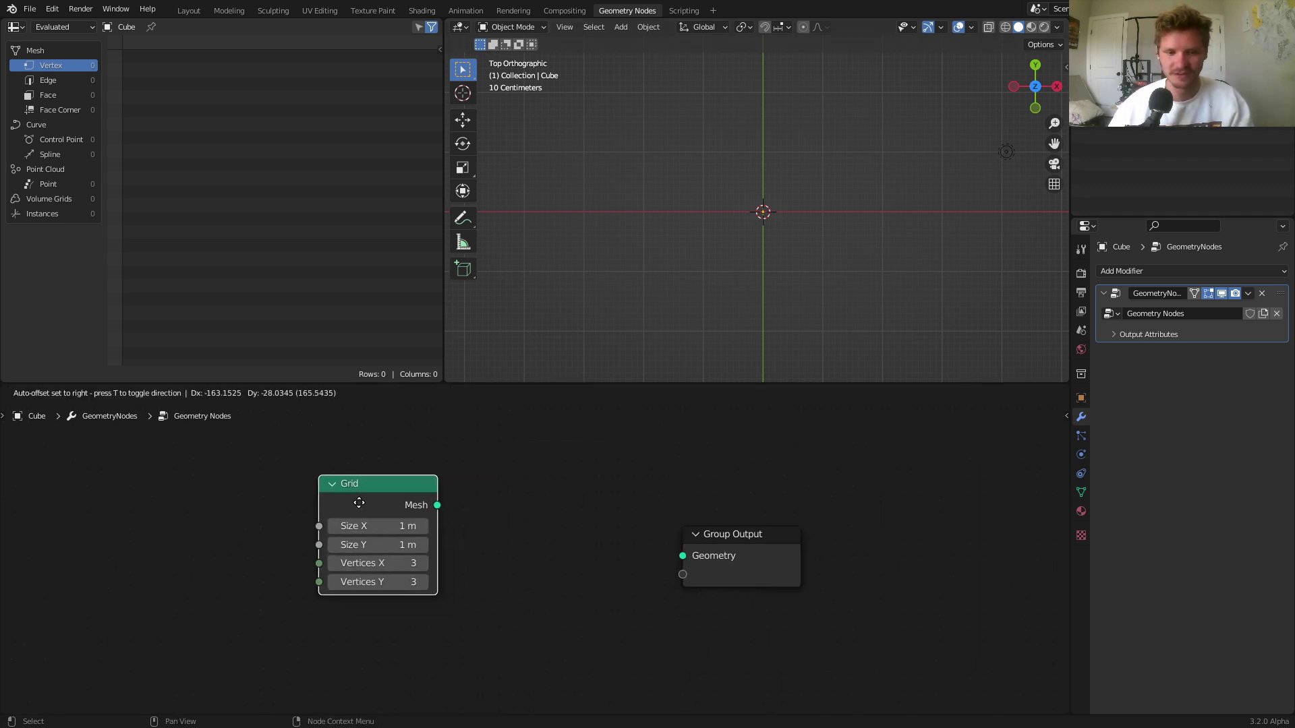
{"action": "left_click", "coordinate": [352, 501]}
{"action": "right_click_drag", "start_coordinate": [370, 503], "coordinate": [679, 560], "text": "alt"}
Set the Grid node's Size X and Size Y to 3 m
{"action": "left_click_drag", "start_coordinate": [367, 541], "coordinate": [212, 504]}
{"action": "type", "text": "3"}
{"action": "key", "text": "Return"}
Add a String to Curves node below the Grid and connect its Curve Instances to the Group Output
{"action": "key", "text": "shift+a"}
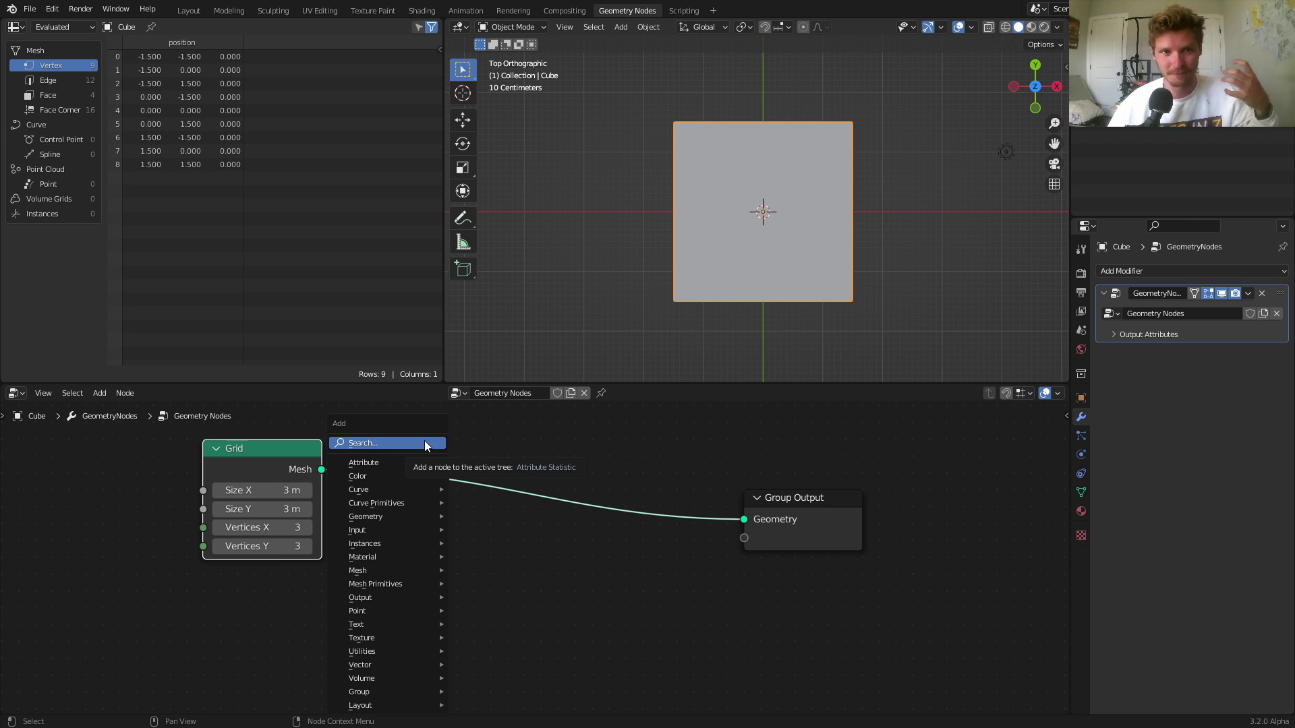
{"action": "left_click", "coordinate": [425, 443]}
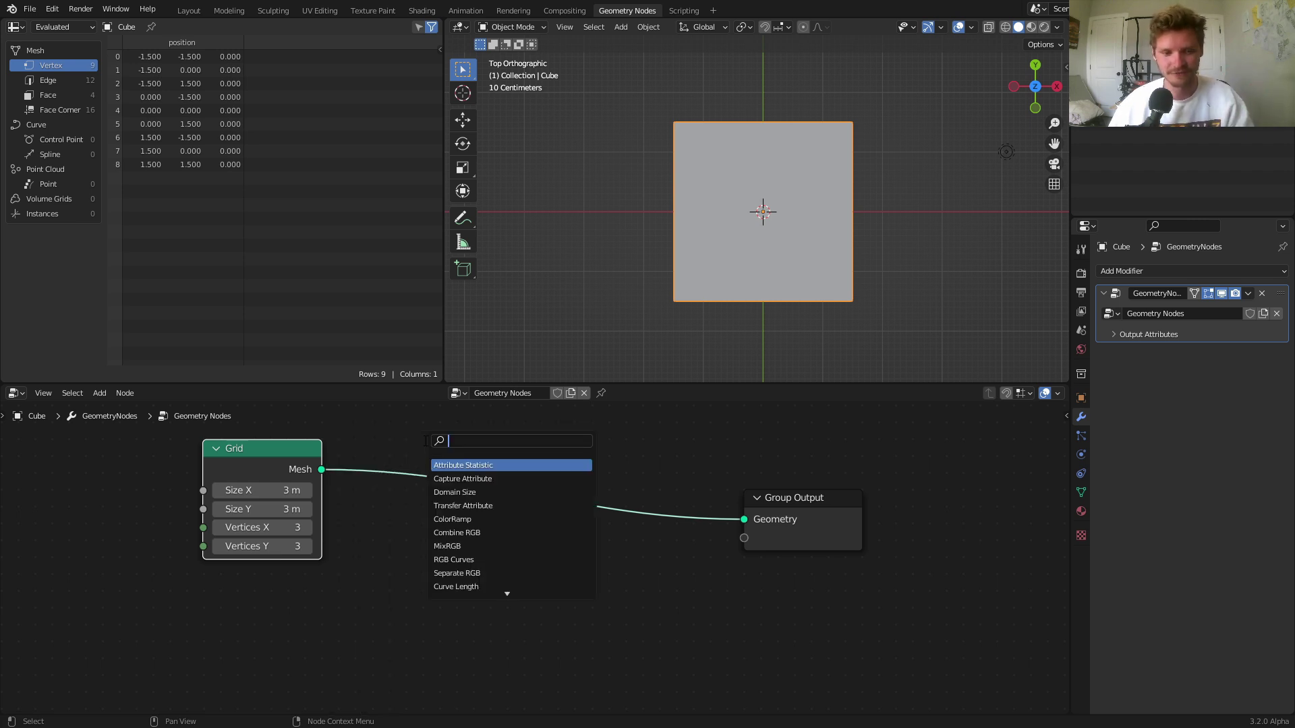
{"action": "type", "text": "string to c"}
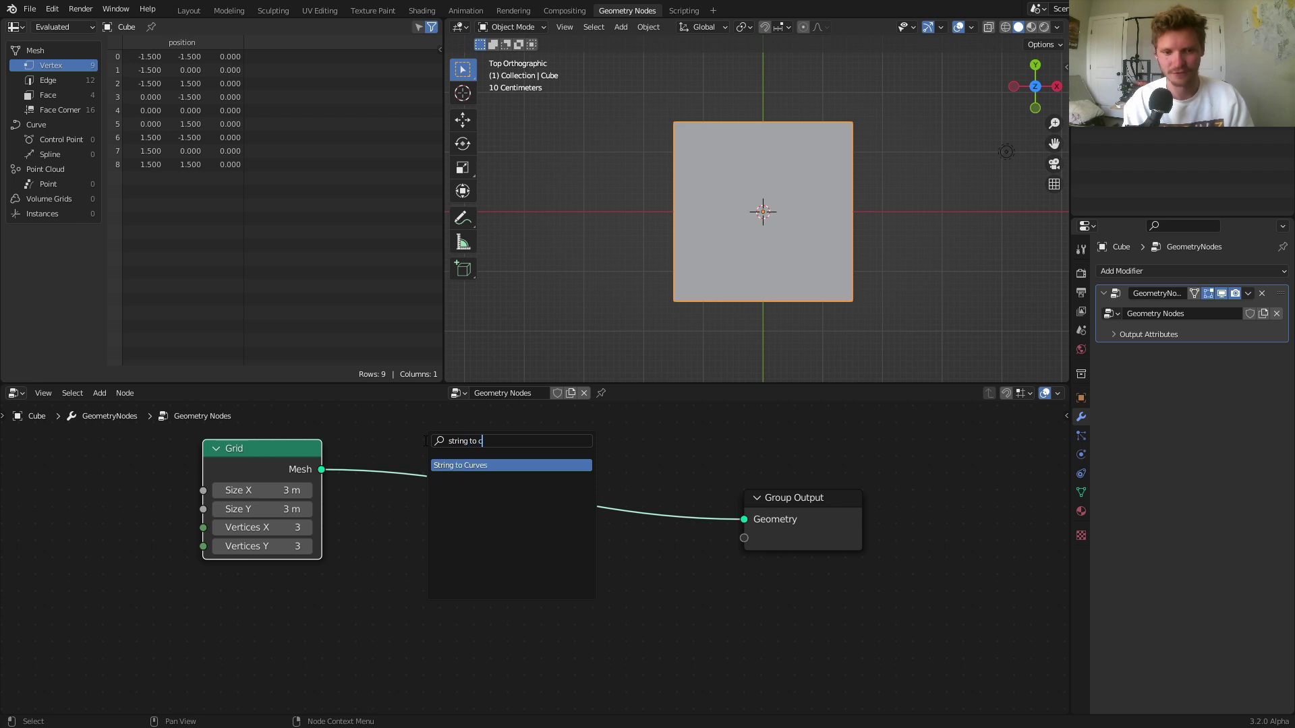
{"action": "key", "text": "Return"}
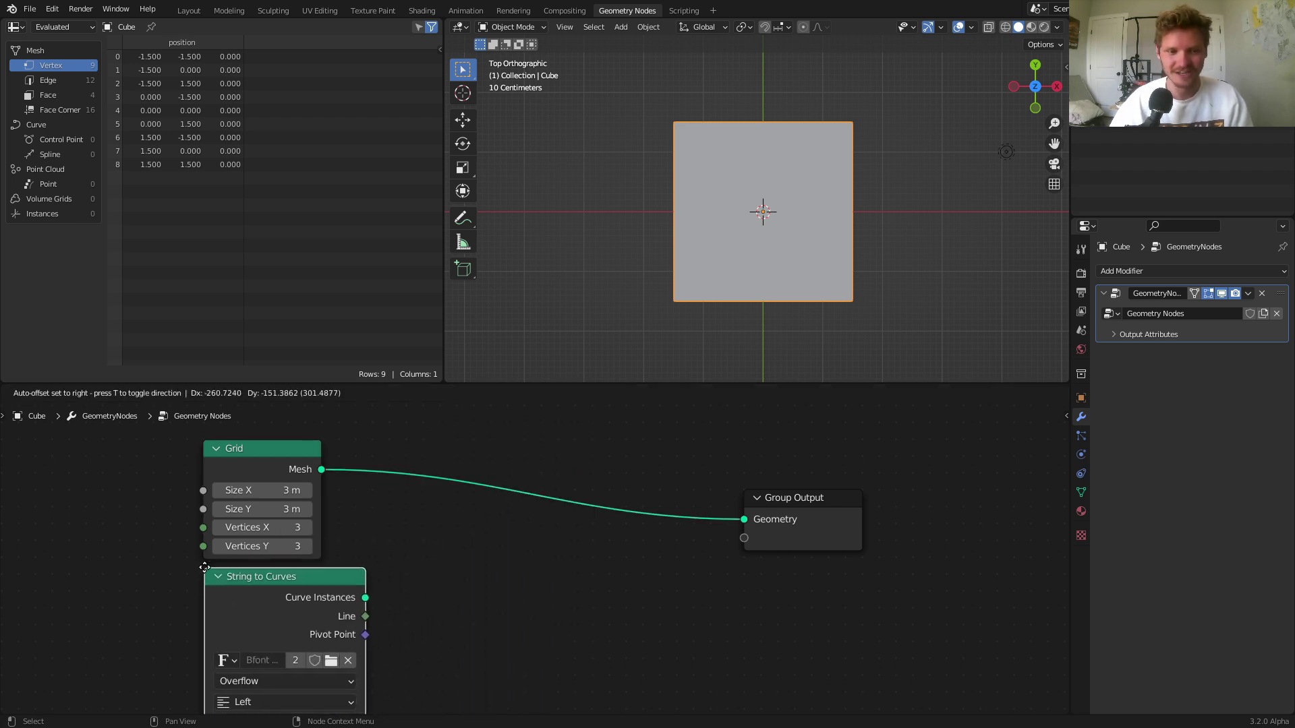
{"action": "left_click", "coordinate": [182, 571]}
{"action": "middle_click_drag", "start_coordinate": [280, 580], "coordinate": [317, 545]}
{"action": "left_click", "coordinate": [317, 545], "text": "ctrl+shift"}
Set the String value of the String to Curves node to A
{"action": "middle_click_drag", "start_coordinate": [328, 605], "coordinate": [357, 486]}
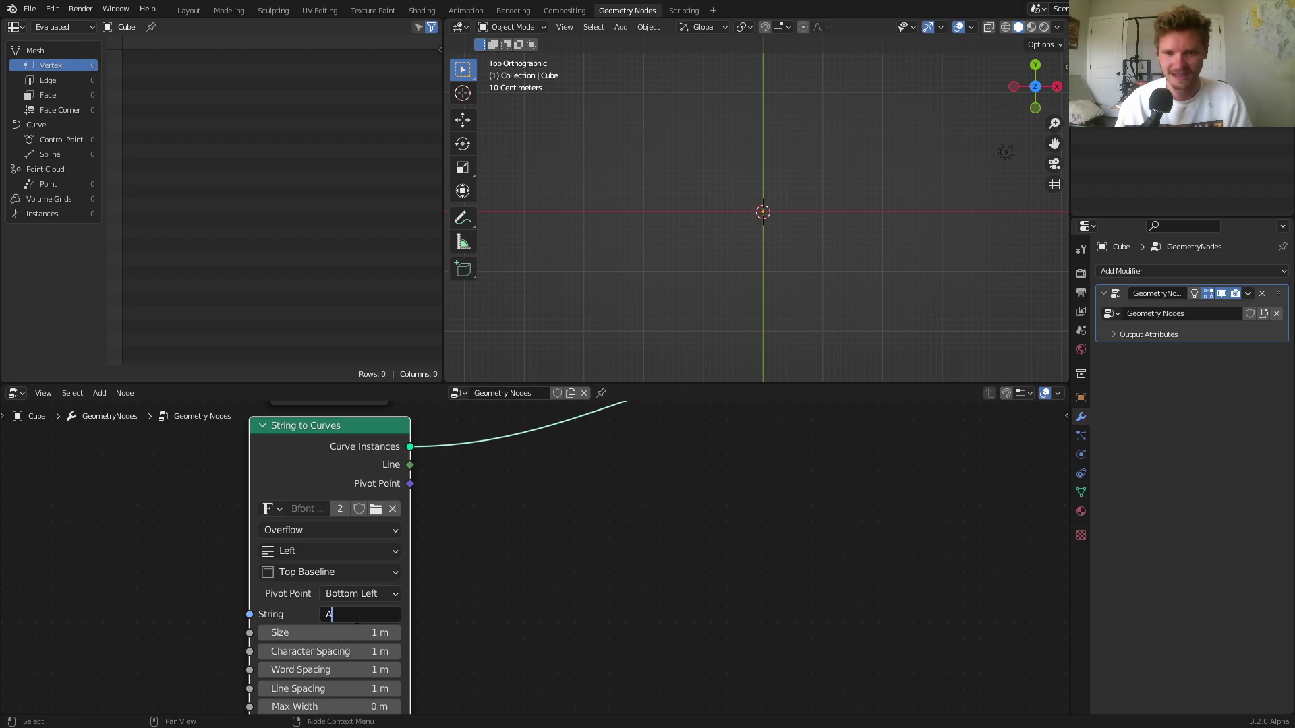
{"action": "left_click", "coordinate": [356, 617]}
{"action": "type", "text": "A"}
{"action": "key", "text": "Return"}
Try the Bahnschrift Regular font on the String to Curves node and undo the font change
{"action": "left_click", "coordinate": [376, 509]}
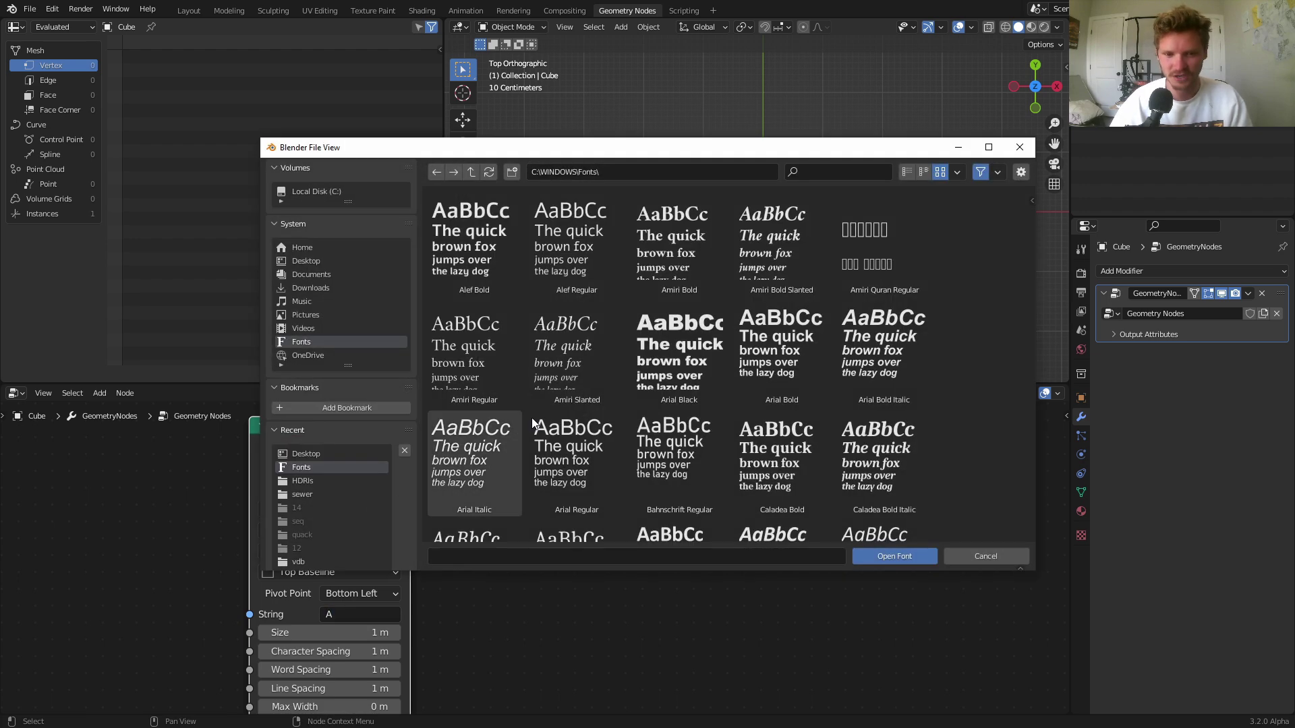
{"action": "double_click", "coordinate": [665, 430]}
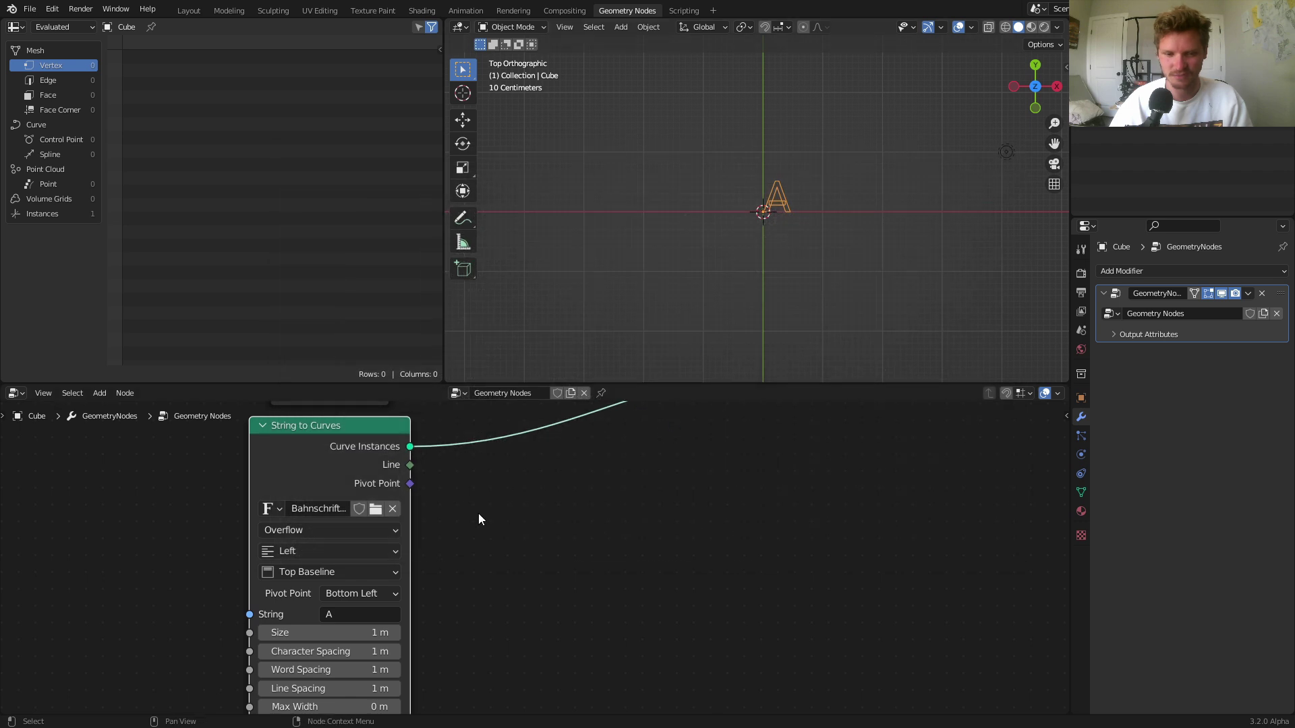
{"action": "key", "text": "ctrl+z"}
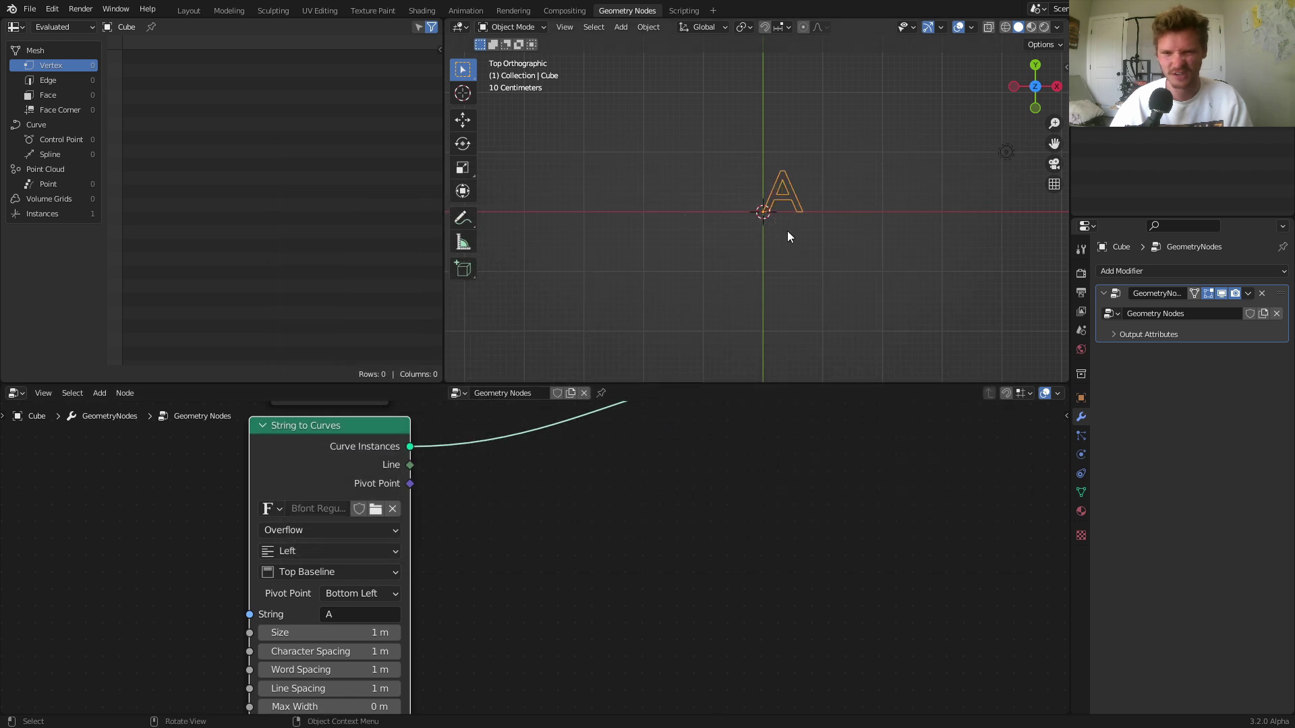
Align the text to Center horizontally and Middle vertically in the String to Curves node
{"action": "scroll", "coordinate": [787, 230], "scroll_direction": "up", "scroll_amount": 5}
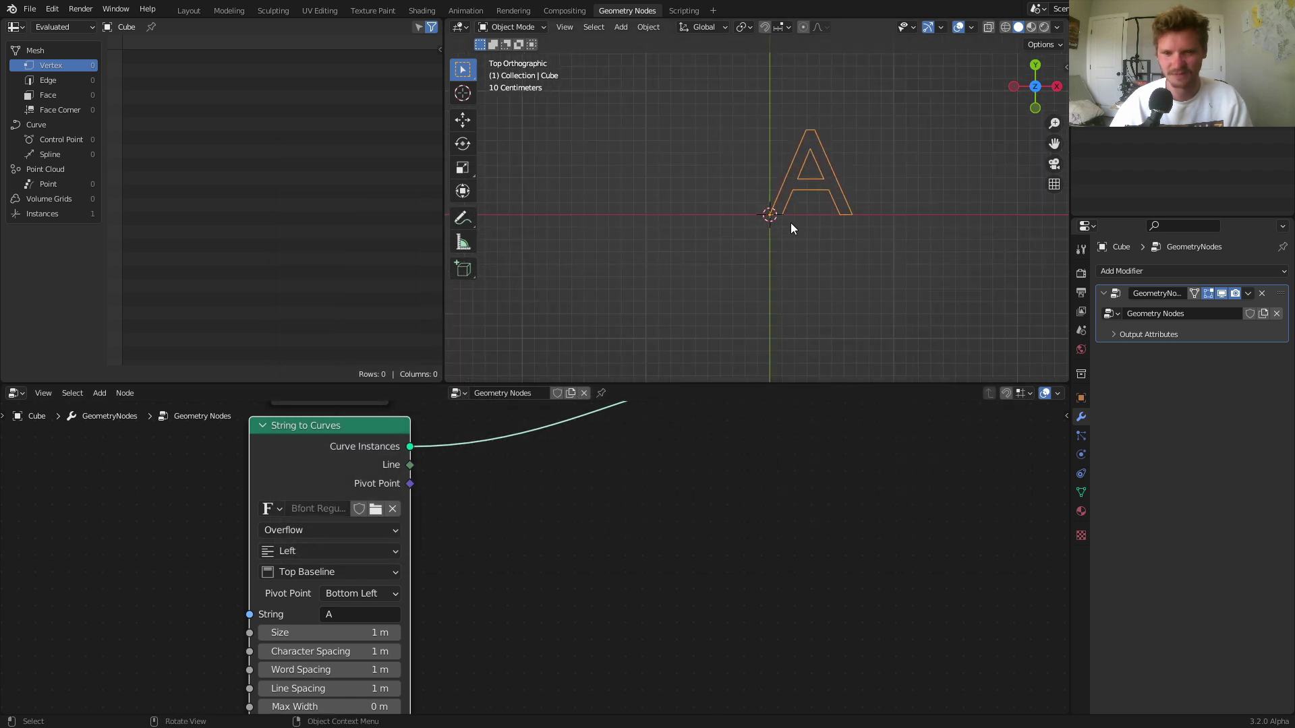
{"action": "left_click", "coordinate": [309, 556]}
{"action": "left_click", "coordinate": [307, 584]}
{"action": "left_click", "coordinate": [298, 572]}
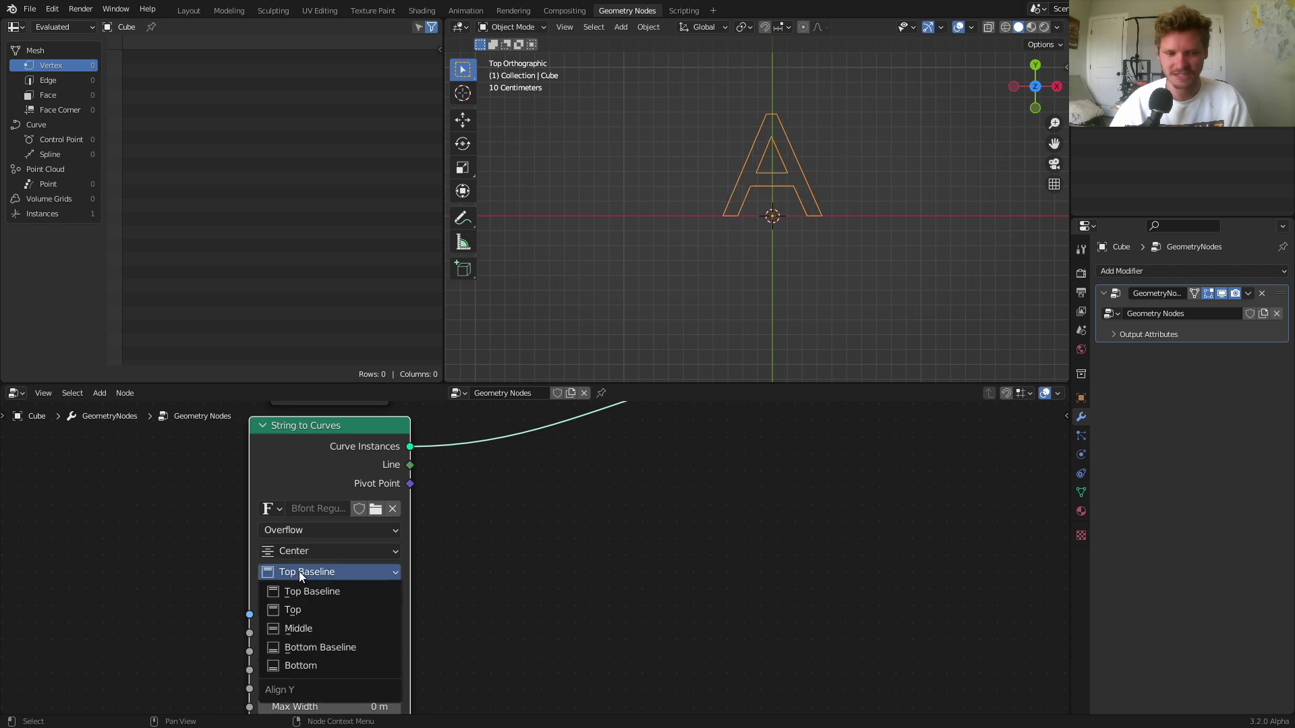
{"action": "left_click", "coordinate": [302, 623]}
Combine the Grid and String to Curves outputs with a Join Geometry node, and remove that node again
{"action": "scroll", "coordinate": [444, 503], "scroll_direction": "down", "scroll_amount": 2}
{"action": "middle_click_drag", "start_coordinate": [445, 506], "coordinate": [390, 599]}
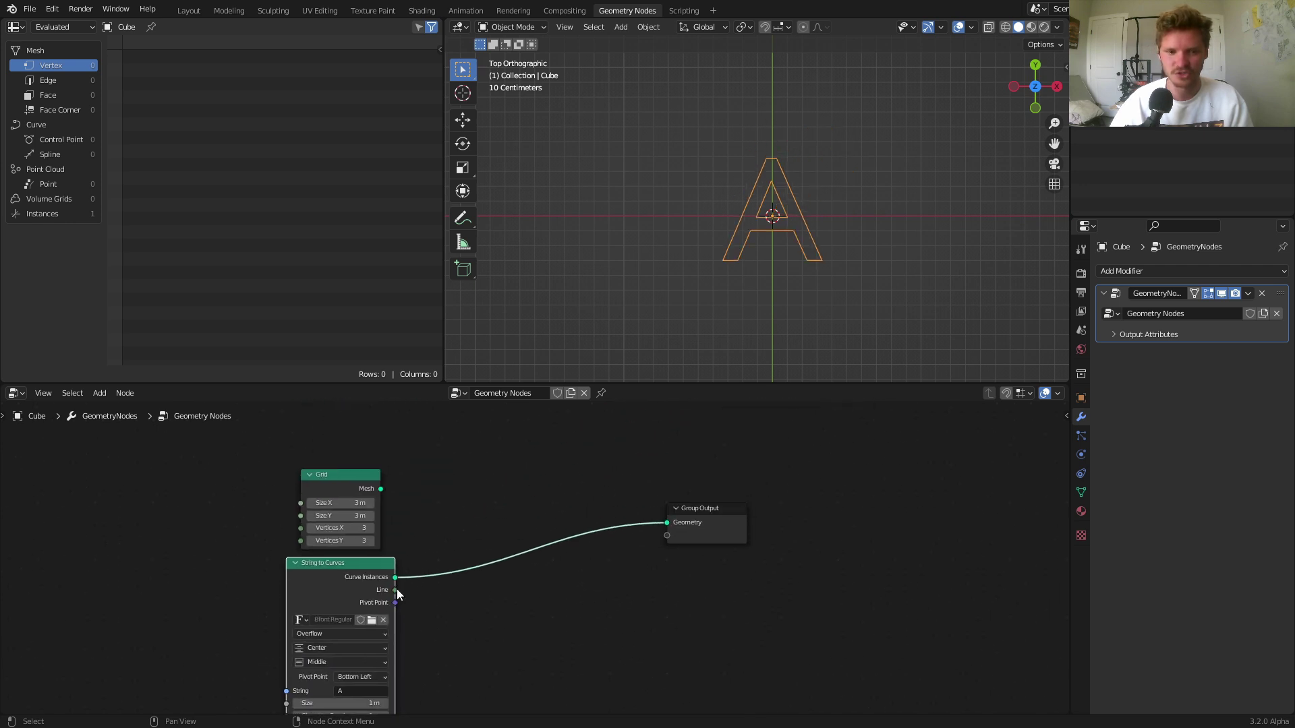
{"action": "right_click_drag", "start_coordinate": [331, 588], "coordinate": [334, 505], "text": "ctrl+shift"}
{"action": "scroll", "coordinate": [755, 255], "scroll_direction": "down", "scroll_amount": 1}
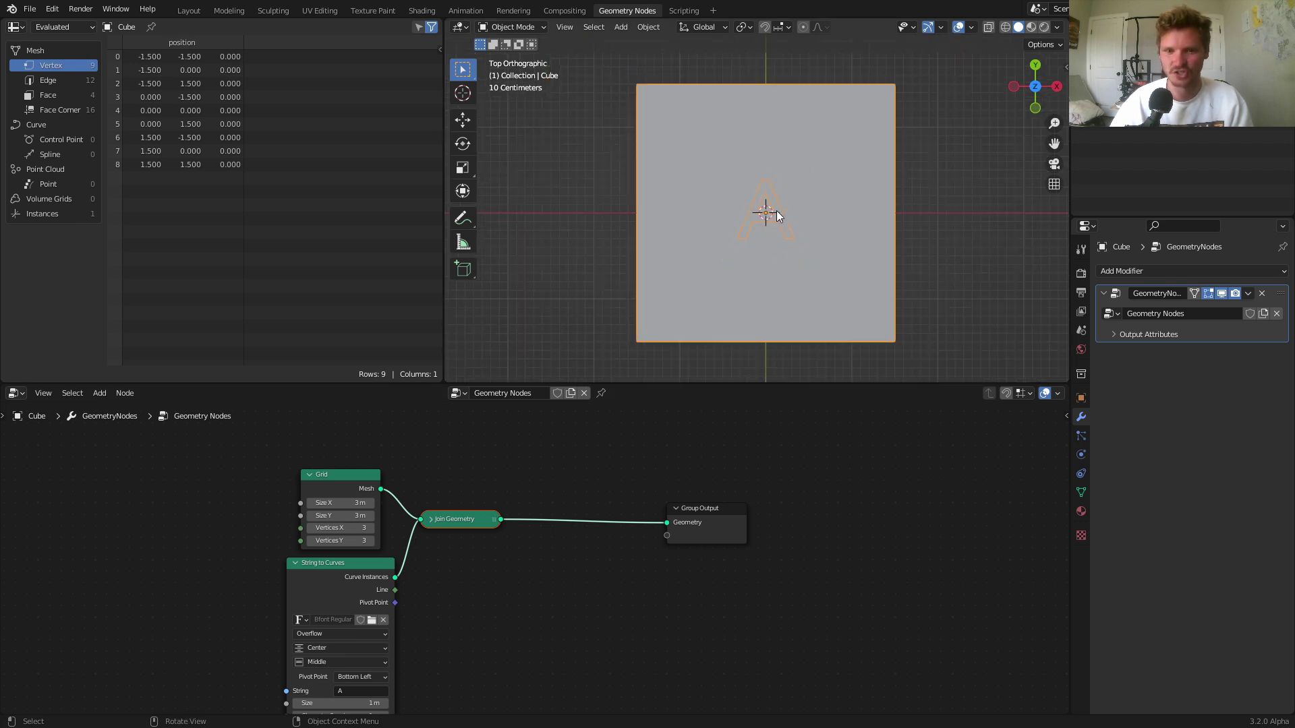
{"action": "key", "text": "ctrl+x"}
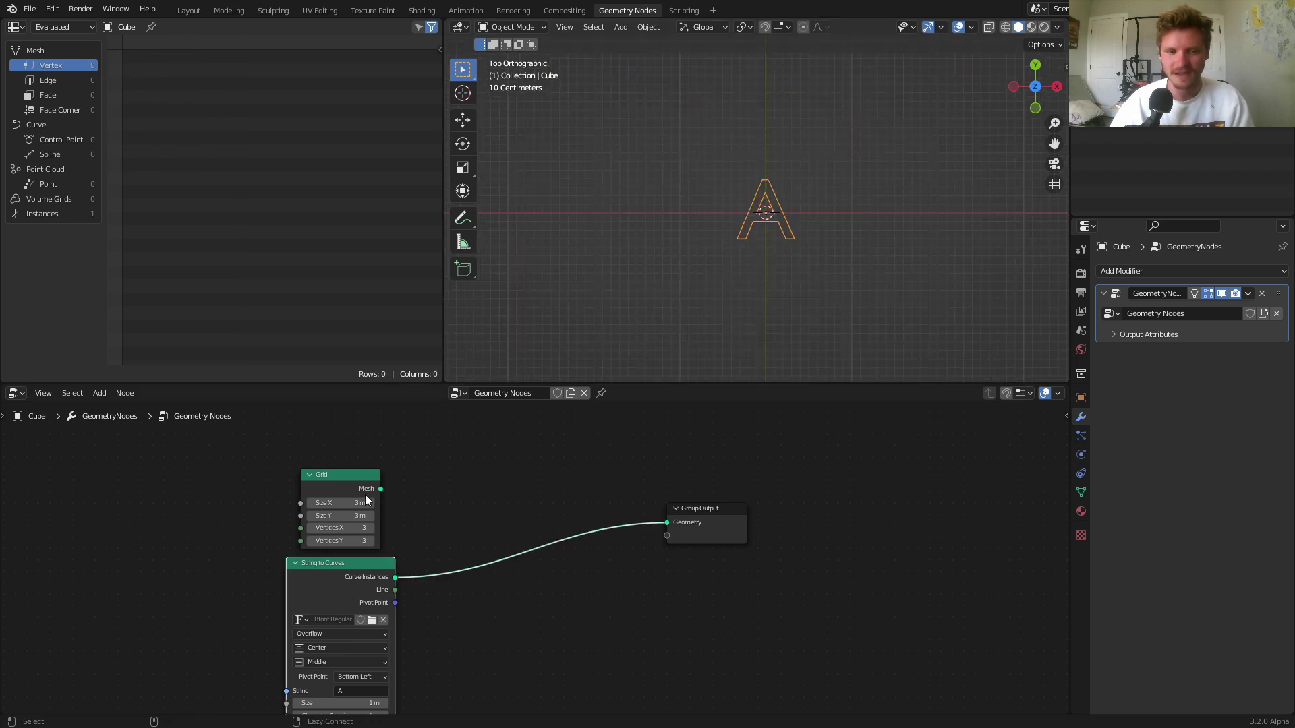
Connect the Grid back to the Group Output and place a Geometry Proximity node beneath that link
{"action": "left_click", "coordinate": [346, 488], "text": "ctrl+shift"}
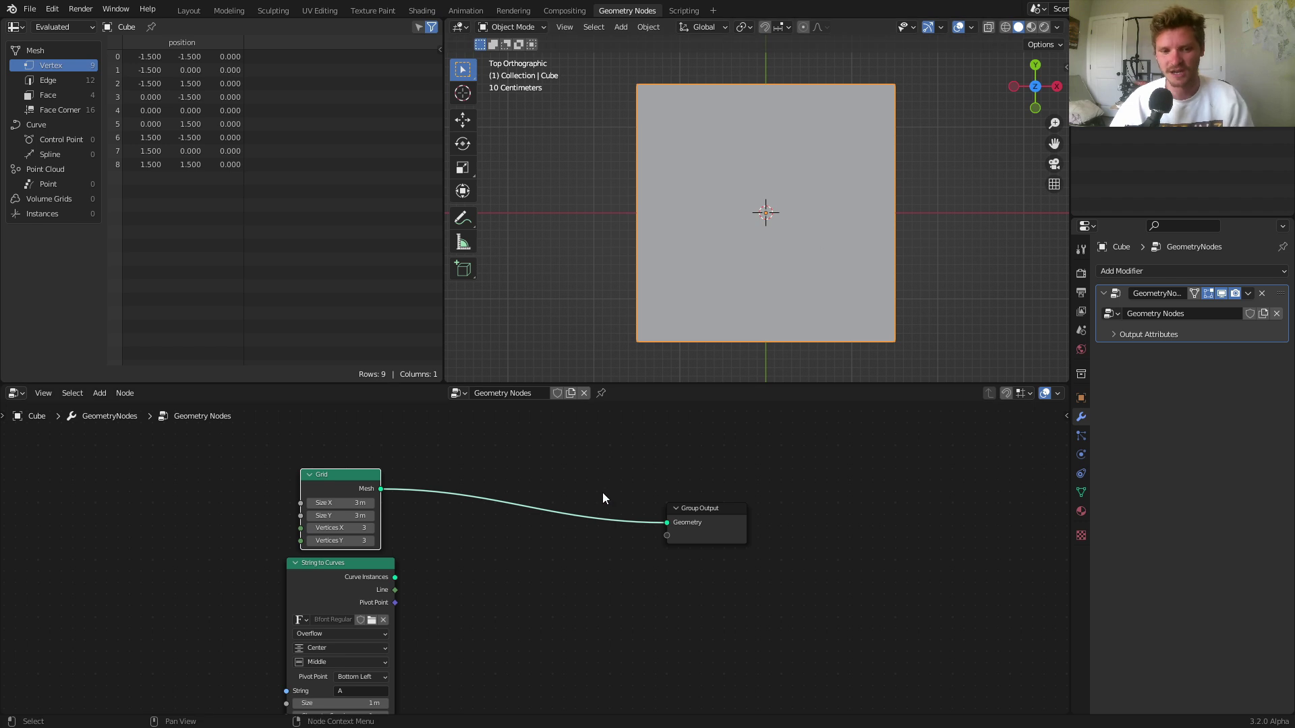
{"action": "scroll", "coordinate": [598, 496], "scroll_direction": "up", "scroll_amount": 2}
{"action": "key", "text": "shift+a"}
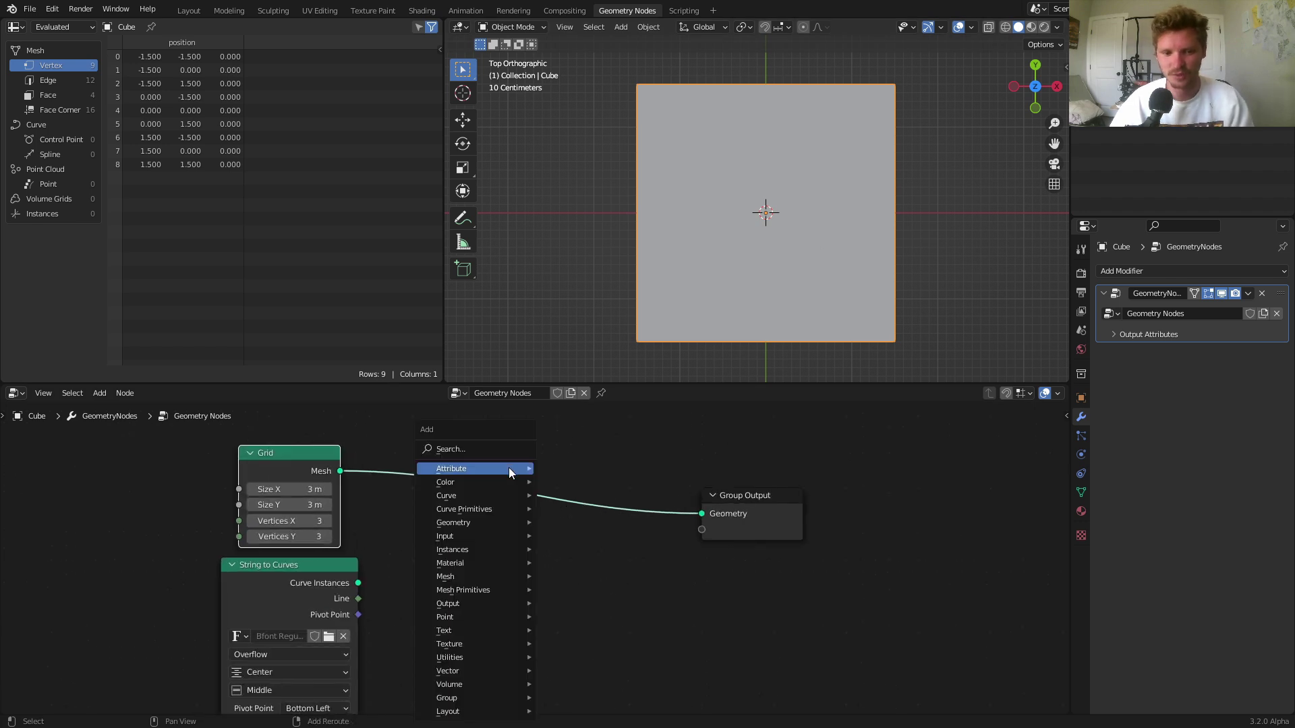
{"action": "left_click", "coordinate": [474, 449]}
{"action": "type", "text": "prox"}
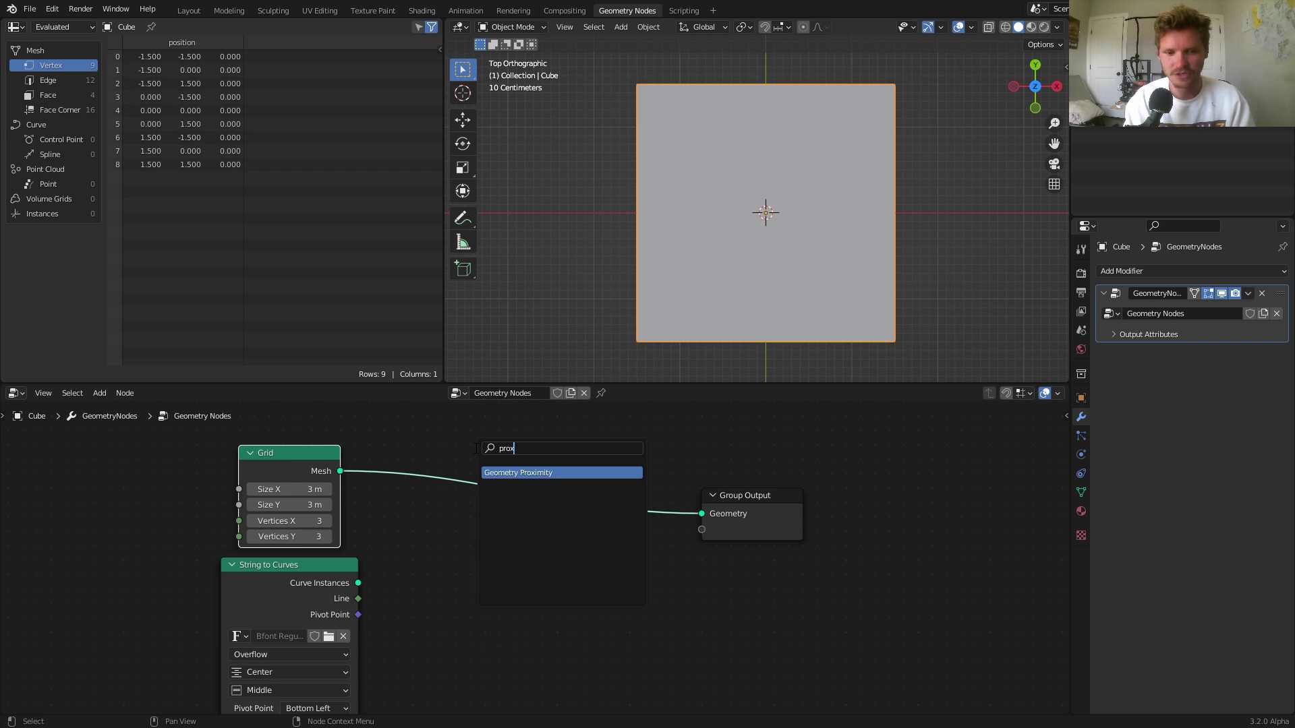
{"action": "key", "text": "Return"}
{"action": "left_click", "coordinate": [483, 551]}
Connect Curve Instances to the Geometry Proximity node's Target, space the nodes apart, and set the target geometry to Points
{"action": "right_click_drag", "start_coordinate": [324, 574], "coordinate": [502, 587], "text": "alt"}
{"action": "left_click_drag", "start_coordinate": [523, 570], "coordinate": [556, 567]}
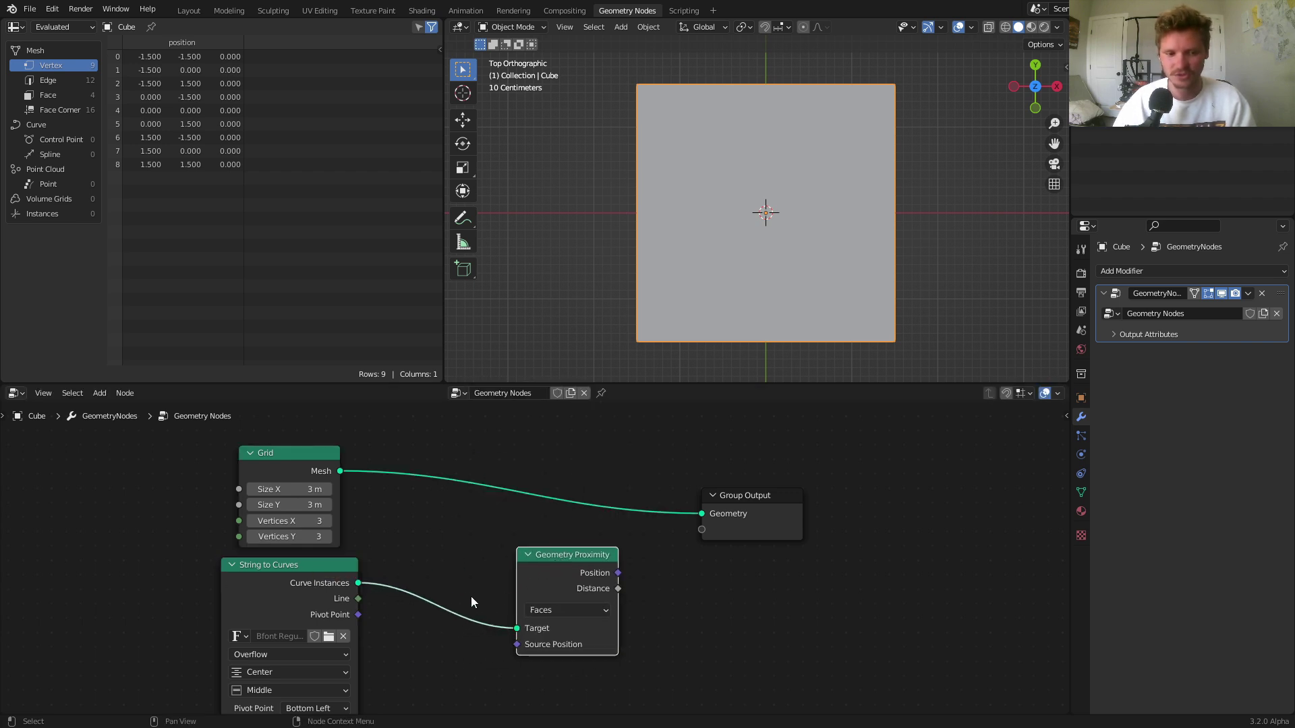
{"action": "middle_click_drag", "start_coordinate": [545, 611], "coordinate": [590, 523]}
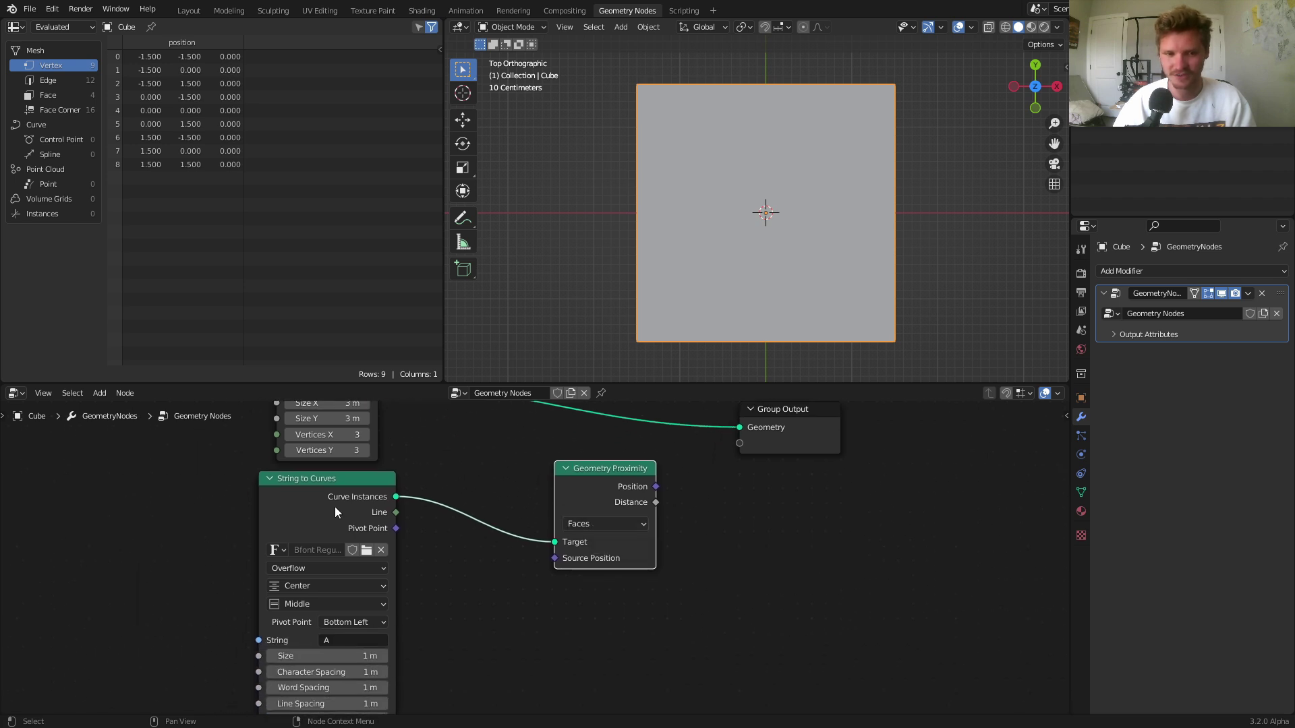
{"action": "left_click_drag", "start_coordinate": [335, 507], "coordinate": [238, 520]}
{"action": "left_click", "coordinate": [589, 524]}
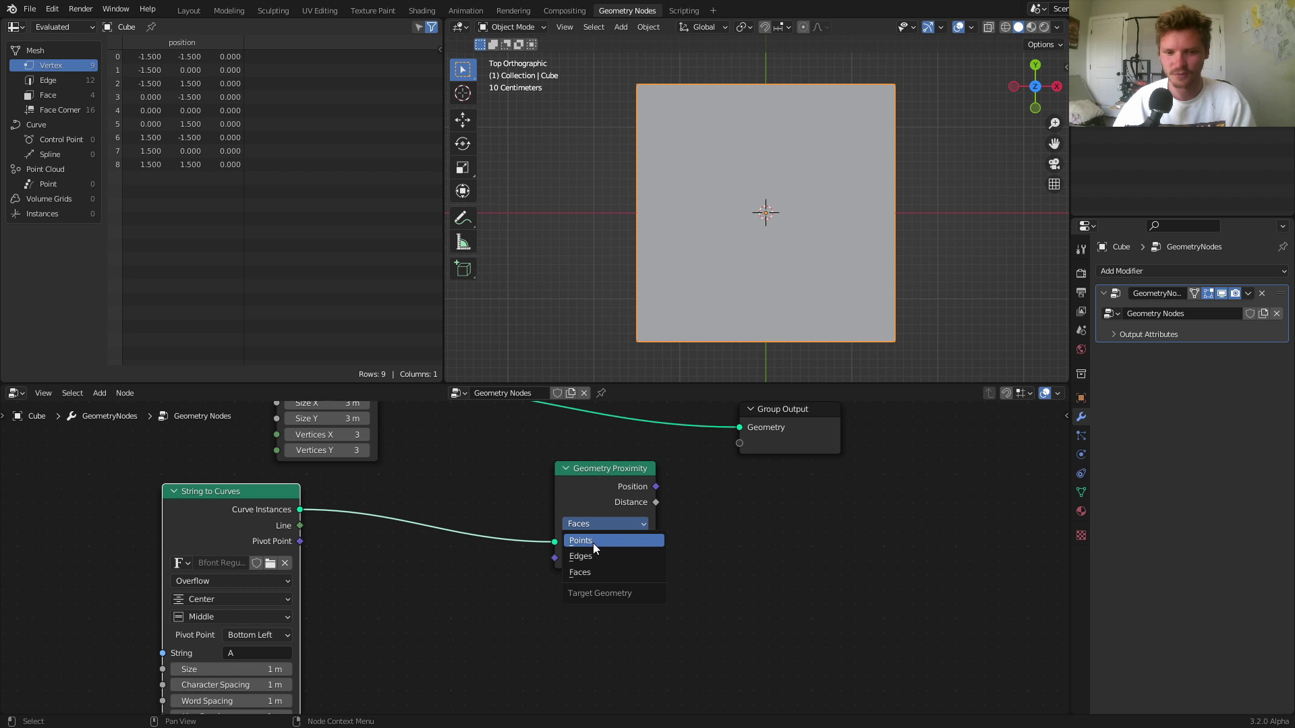
{"action": "left_click", "coordinate": [593, 544]}
Insert a Realize Instances node between String to Curves and Geometry Proximity
{"action": "middle_click_drag", "start_coordinate": [377, 550], "coordinate": [475, 532]}
{"action": "key", "text": "shift+a"}
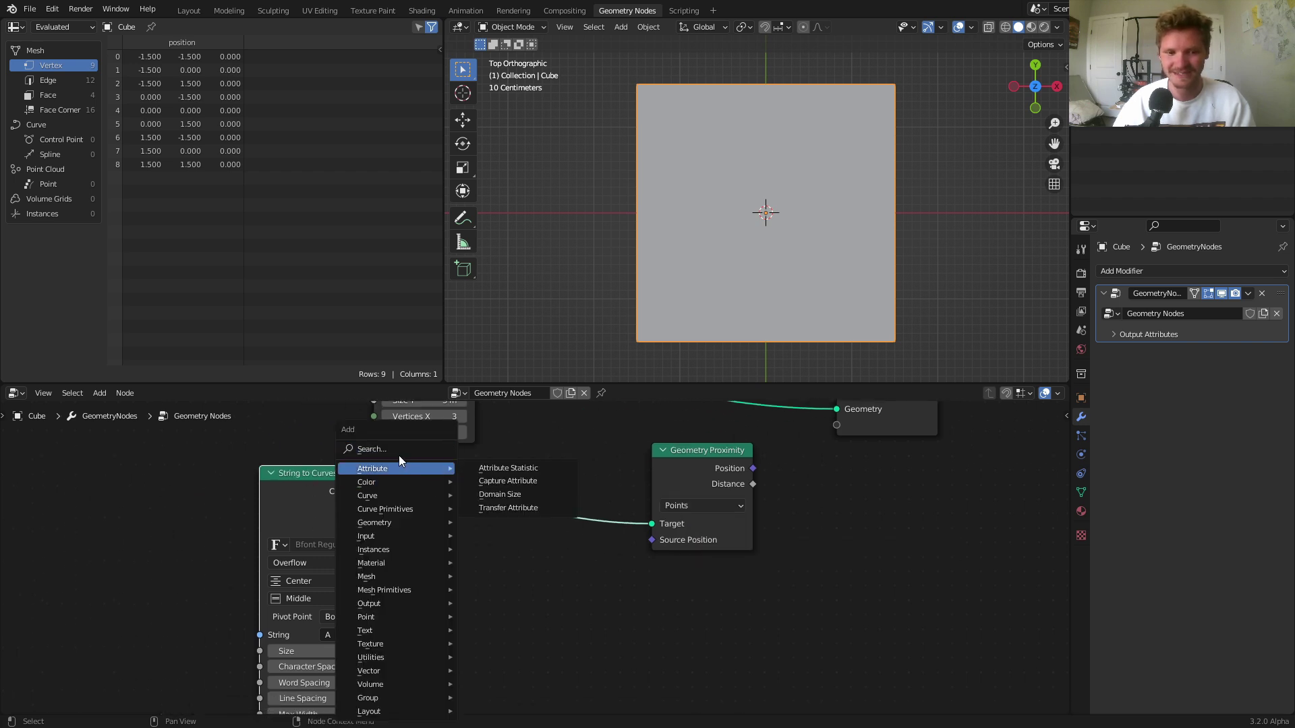
{"action": "left_click", "coordinate": [399, 455]}
{"action": "type", "text": "rea"}
{"action": "left_click", "coordinate": [437, 476]}
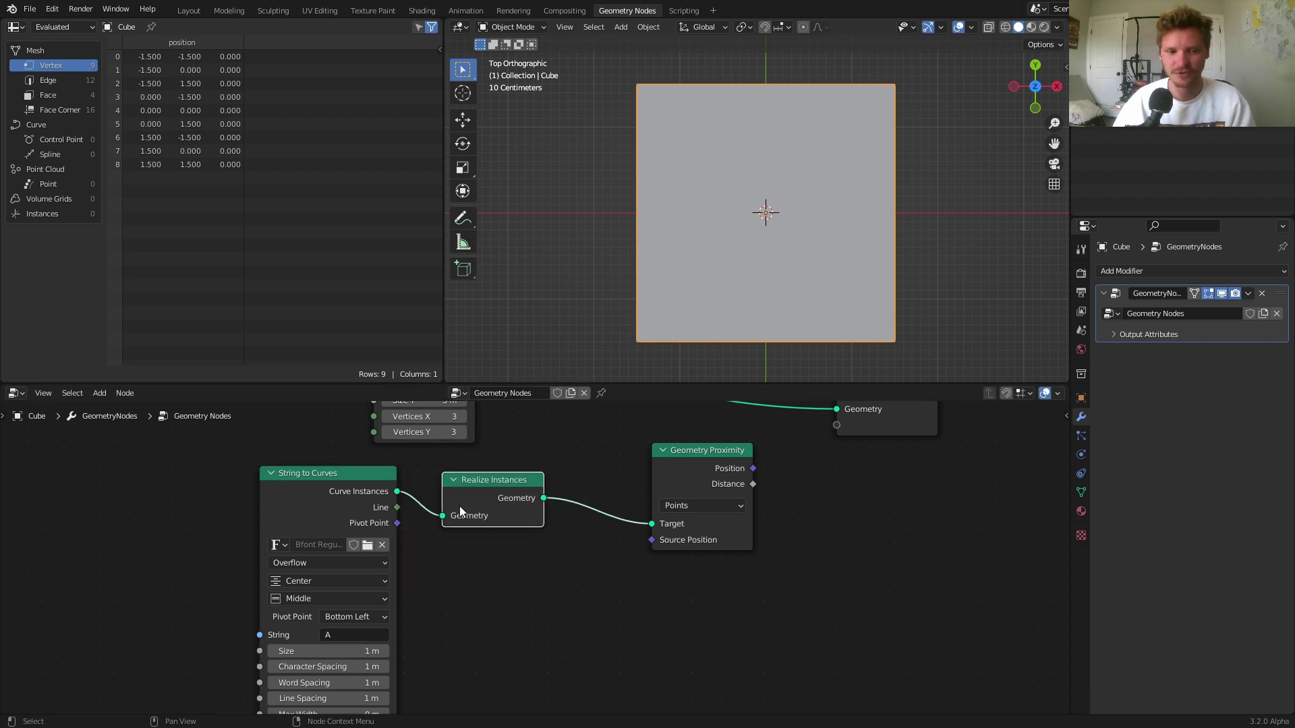
{"action": "left_click", "coordinate": [459, 505]}
Preview the String to Curves and Realize Instances outputs in turn, comparing their instance data in the spreadsheet
{"action": "left_click", "coordinate": [351, 479], "text": "ctrl+shift"}
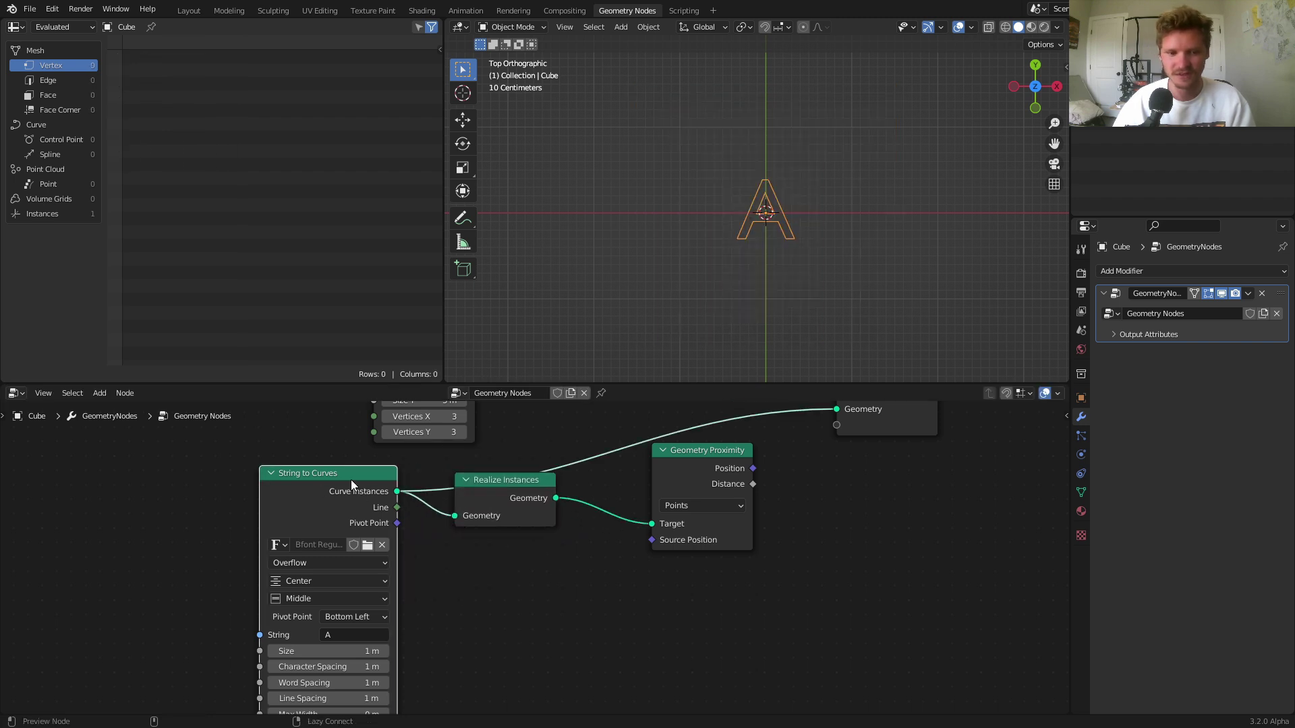
{"action": "left_click", "coordinate": [40, 214]}
{"action": "left_click", "coordinate": [492, 488], "text": "ctrl+shift"}
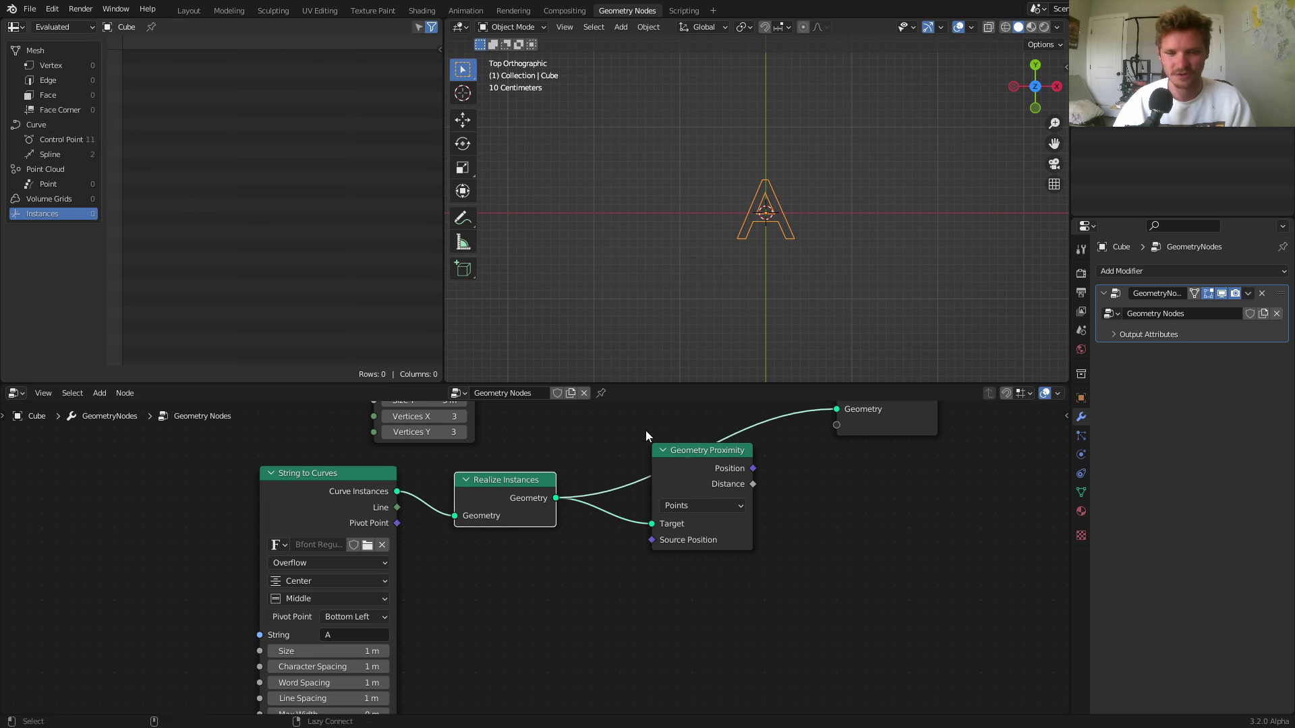
{"action": "left_click", "coordinate": [686, 462], "text": "ctrl+shift"}
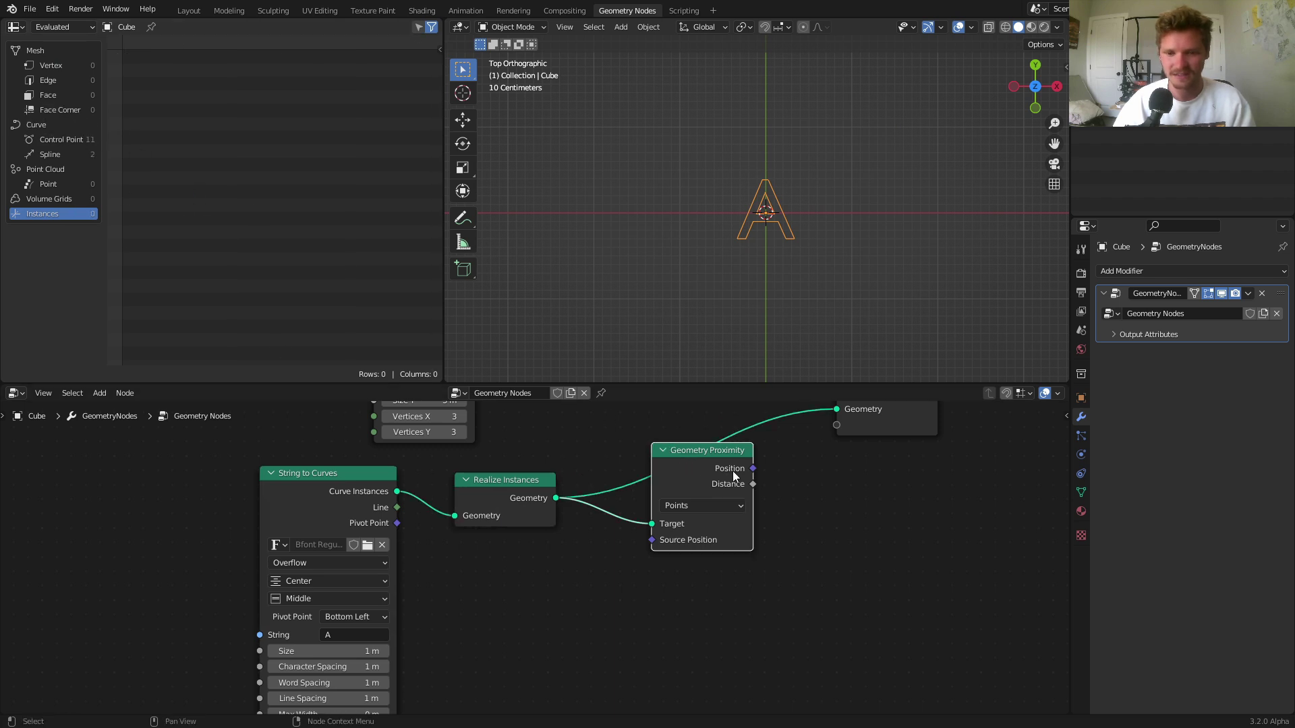
Expose the Geometry Proximity's Distance as a new Group Output socket and route the Grid's Mesh to the Group Output's Geometry
{"action": "middle_click_drag", "start_coordinate": [743, 486], "coordinate": [685, 524]}
{"action": "left_click_drag", "start_coordinate": [694, 529], "coordinate": [778, 464]}
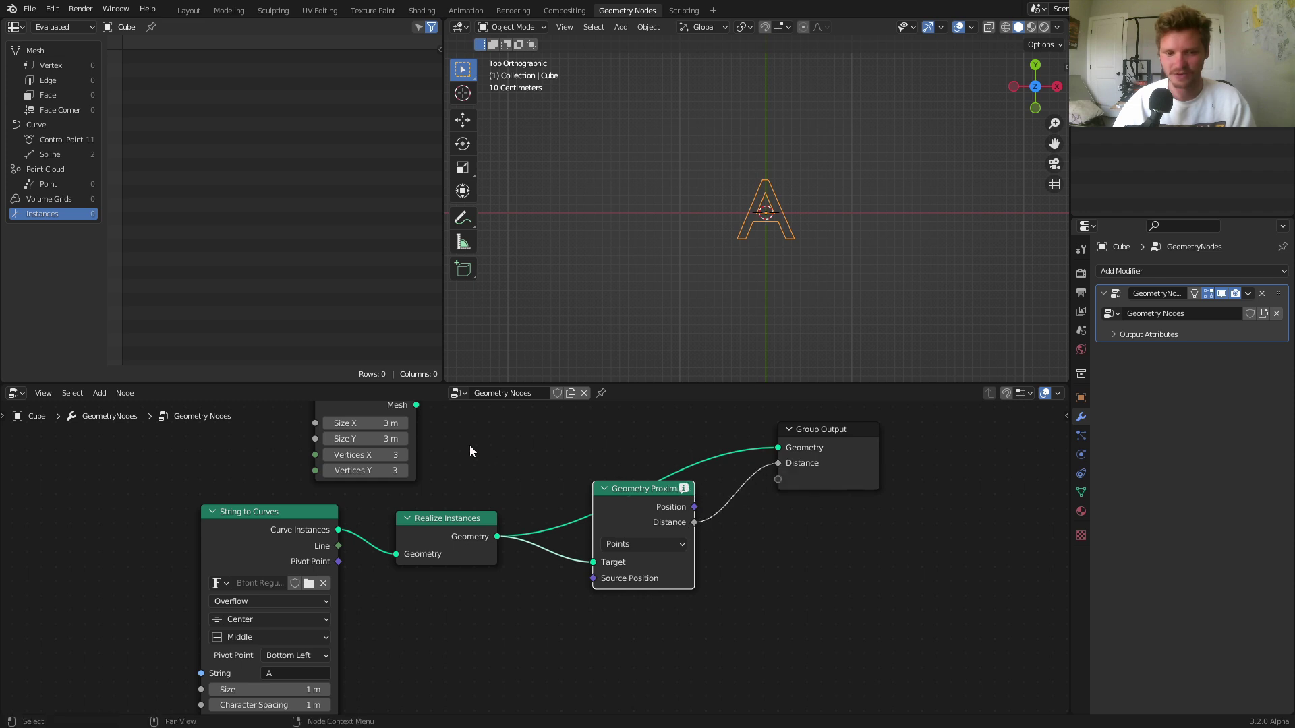
{"action": "middle_click_drag", "start_coordinate": [470, 446], "coordinate": [472, 496]}
{"action": "left_click", "coordinate": [393, 452], "text": "ctrl+shift"}
Move the String to Curves and Realize Instances nodes farther away from Geometry Proximity to make room between them
{"action": "middle_click_drag", "start_coordinate": [342, 598], "coordinate": [370, 558]}
{"action": "left_click_drag", "start_coordinate": [184, 619], "coordinate": [539, 548]}
{"action": "key", "text": "g"}
{"action": "left_click", "coordinate": [380, 567]}
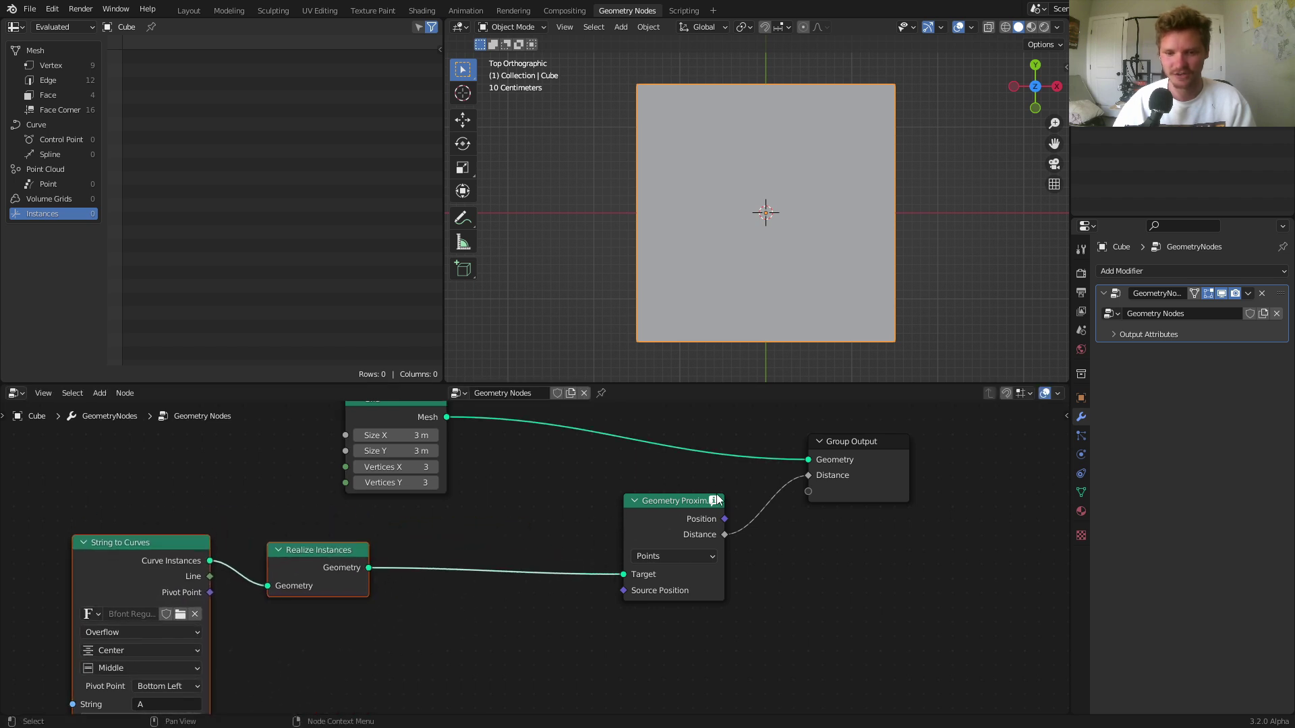
Insert a Curve to Mesh node between Realize Instances and Geometry Proximity
{"action": "mouse_move", "coordinate": [714, 502]}
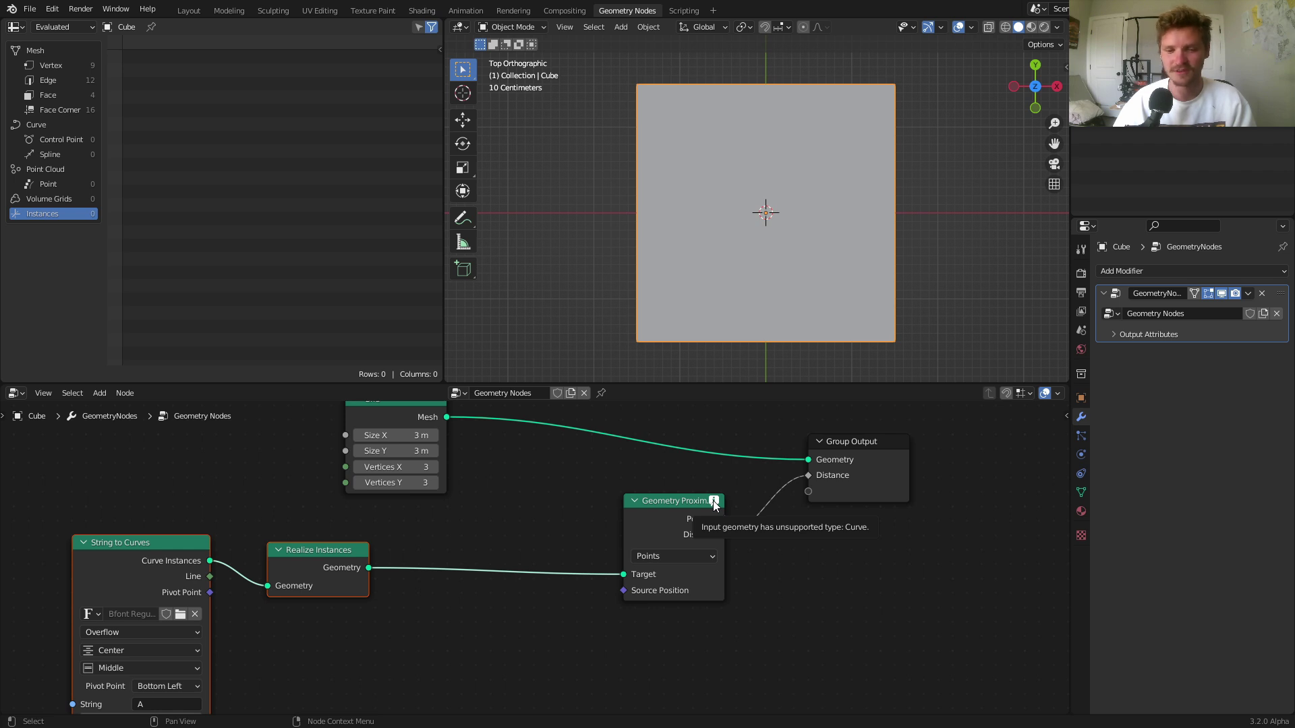
{"action": "middle_click_drag", "start_coordinate": [488, 506], "coordinate": [560, 485]}
{"action": "key", "text": "shift+a"}
{"action": "left_click", "coordinate": [537, 449]}
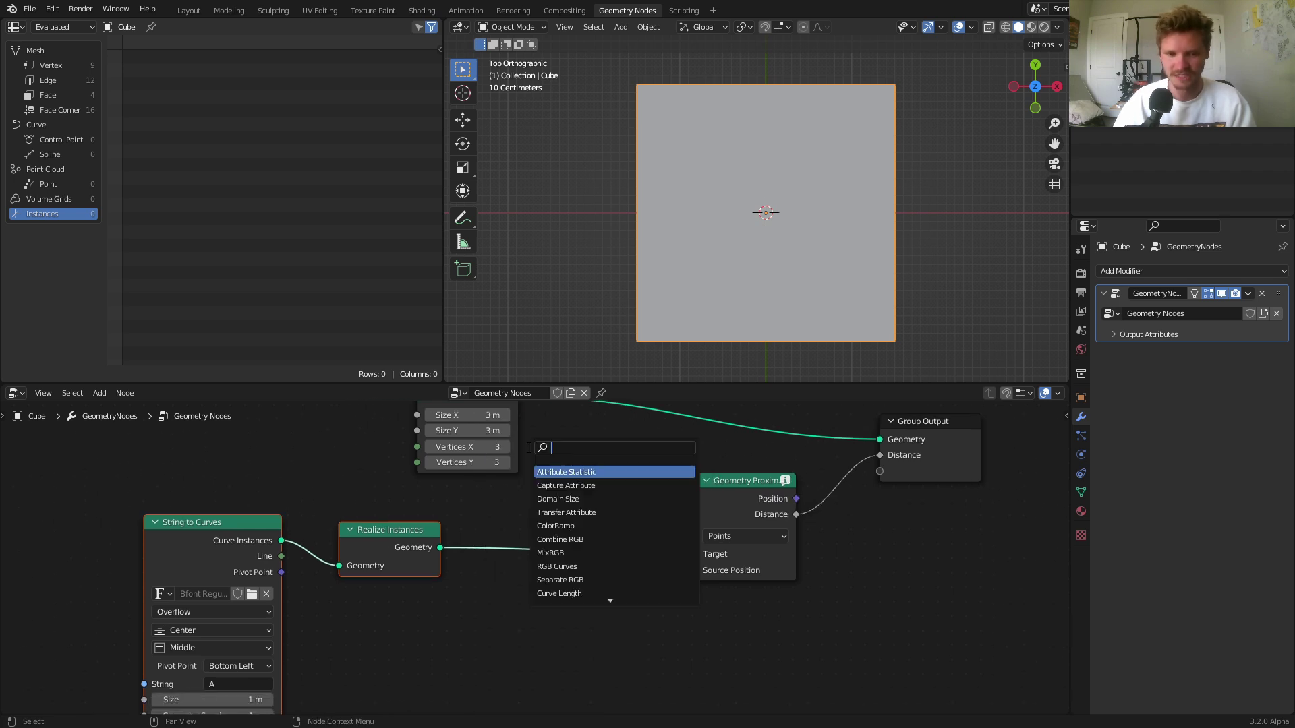
{"action": "type", "text": "curve to m"}
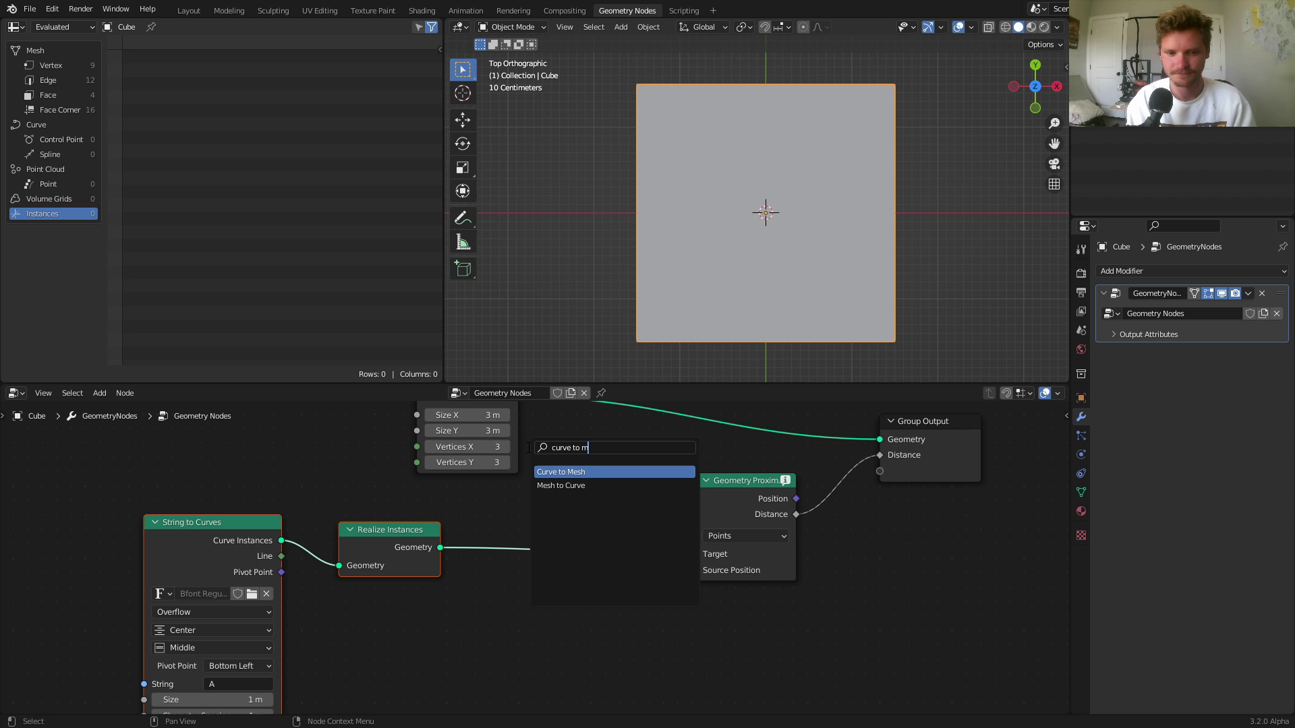
{"action": "key", "text": "Return"}
{"action": "left_click", "coordinate": [531, 497]}
{"action": "scroll", "coordinate": [532, 497], "scroll_direction": "down", "scroll_amount": 1}
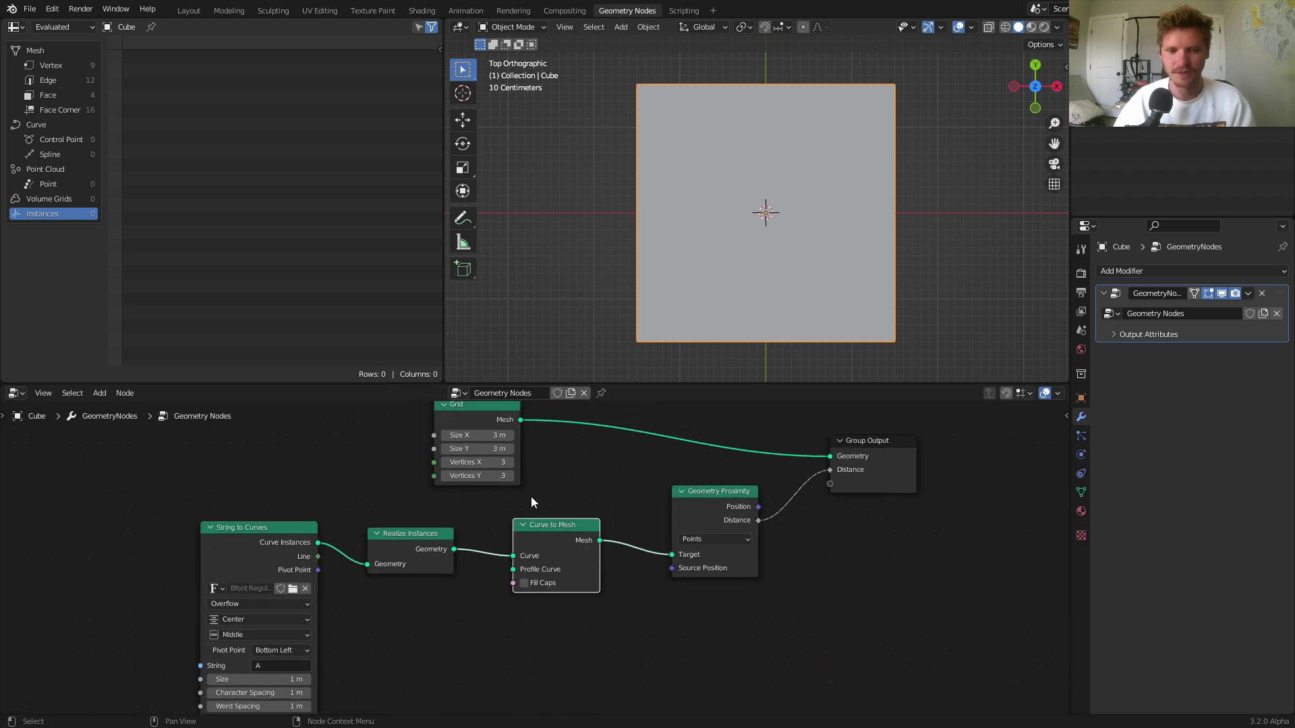
Tidy the node layout by lining up the Grid above the text nodes and bringing the text chain closer to Geometry Proximity
{"action": "scroll", "coordinate": [531, 496], "scroll_direction": "down", "scroll_amount": 1}
{"action": "left_click_drag", "start_coordinate": [481, 454], "coordinate": [330, 441]}
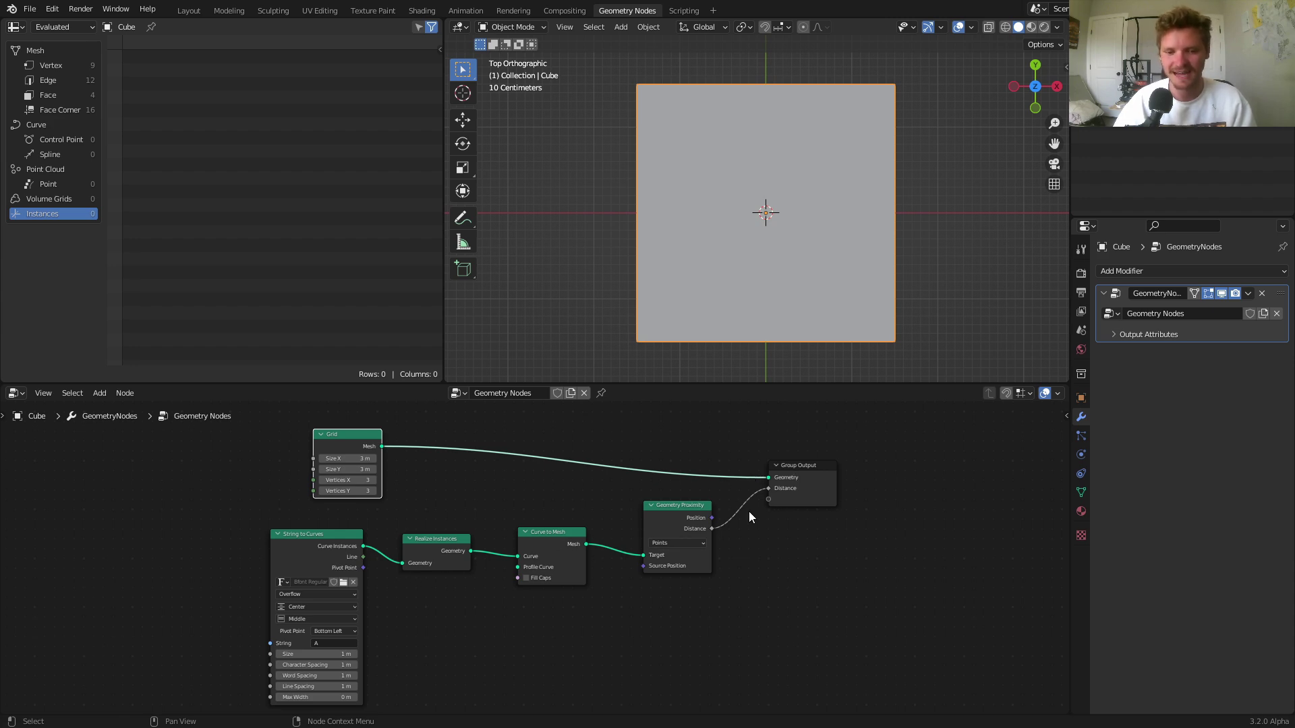
{"action": "left_click_drag", "start_coordinate": [671, 516], "coordinate": [650, 534]}
{"action": "left_click_drag", "start_coordinate": [580, 619], "coordinate": [326, 580]}
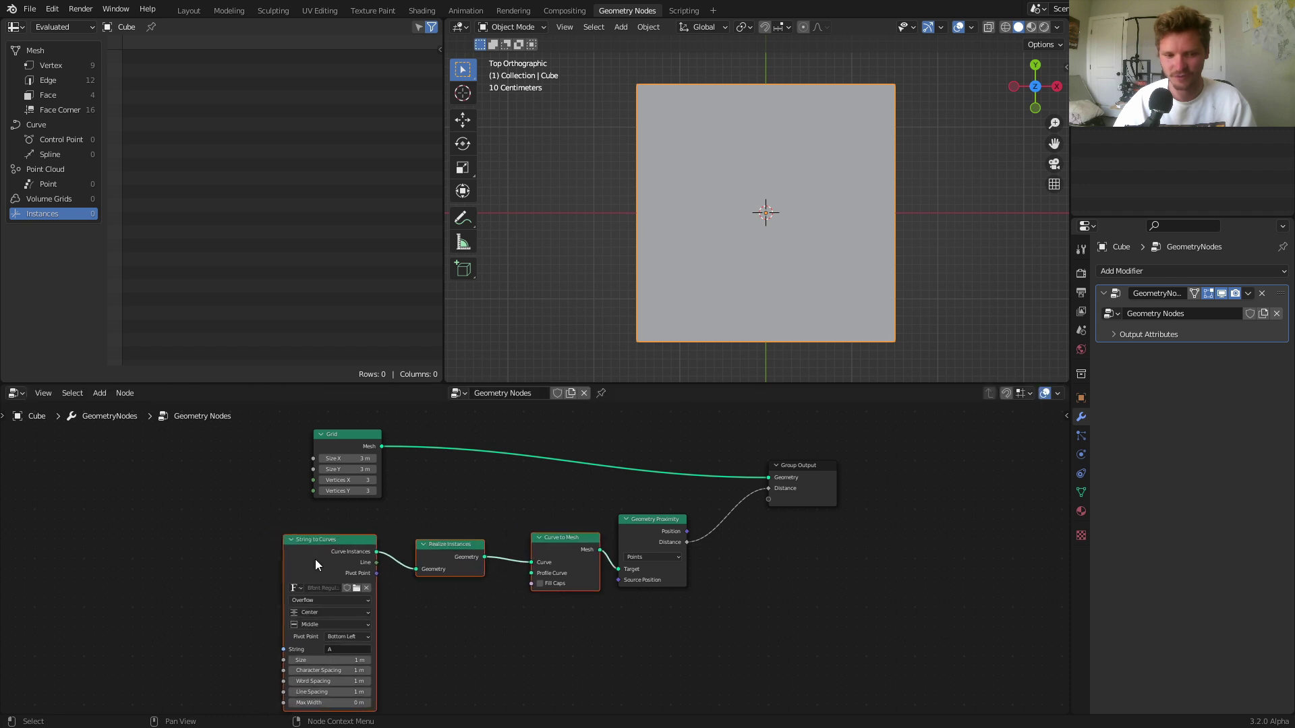
{"action": "left_click", "coordinate": [464, 503]}
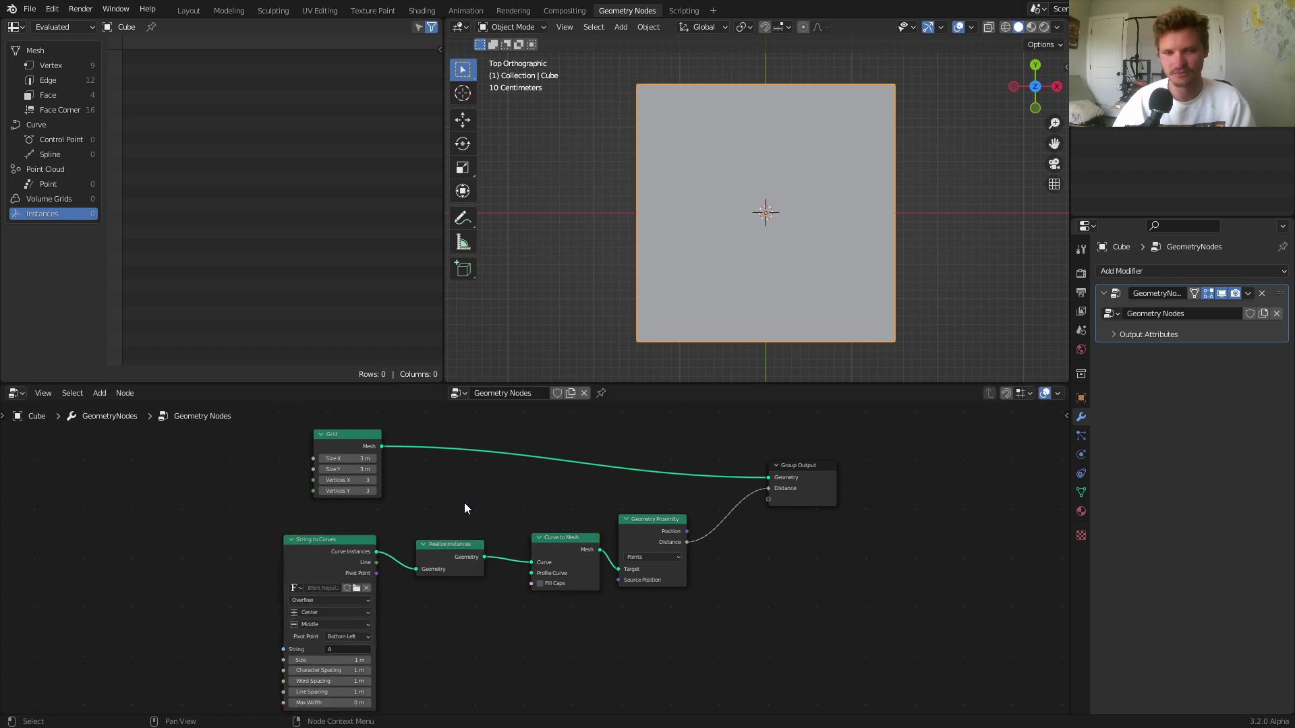
Name the modifier's Distance output attribute dist
{"action": "left_click", "coordinate": [1150, 330]}
{"action": "scroll", "coordinate": [845, 492], "scroll_direction": "up", "scroll_amount": 3}
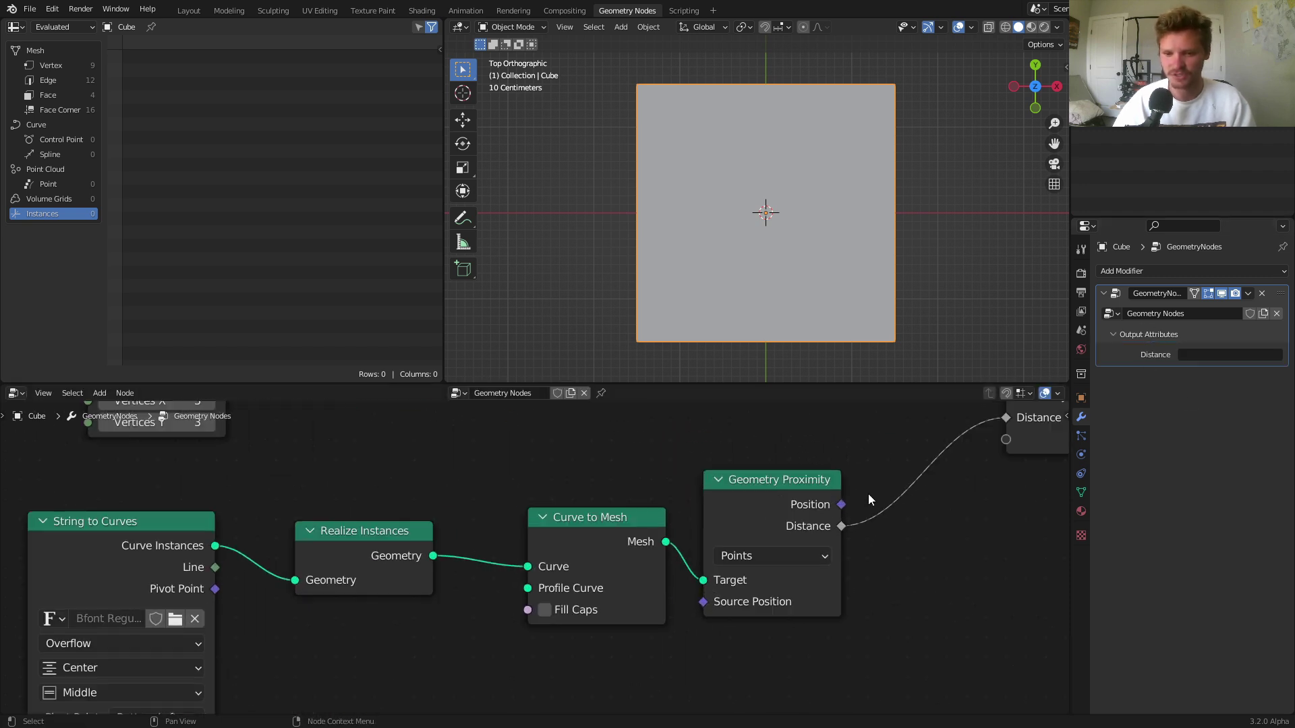
{"action": "middle_click_drag", "start_coordinate": [868, 494], "coordinate": [752, 544]}
{"action": "left_click", "coordinate": [1192, 354]}
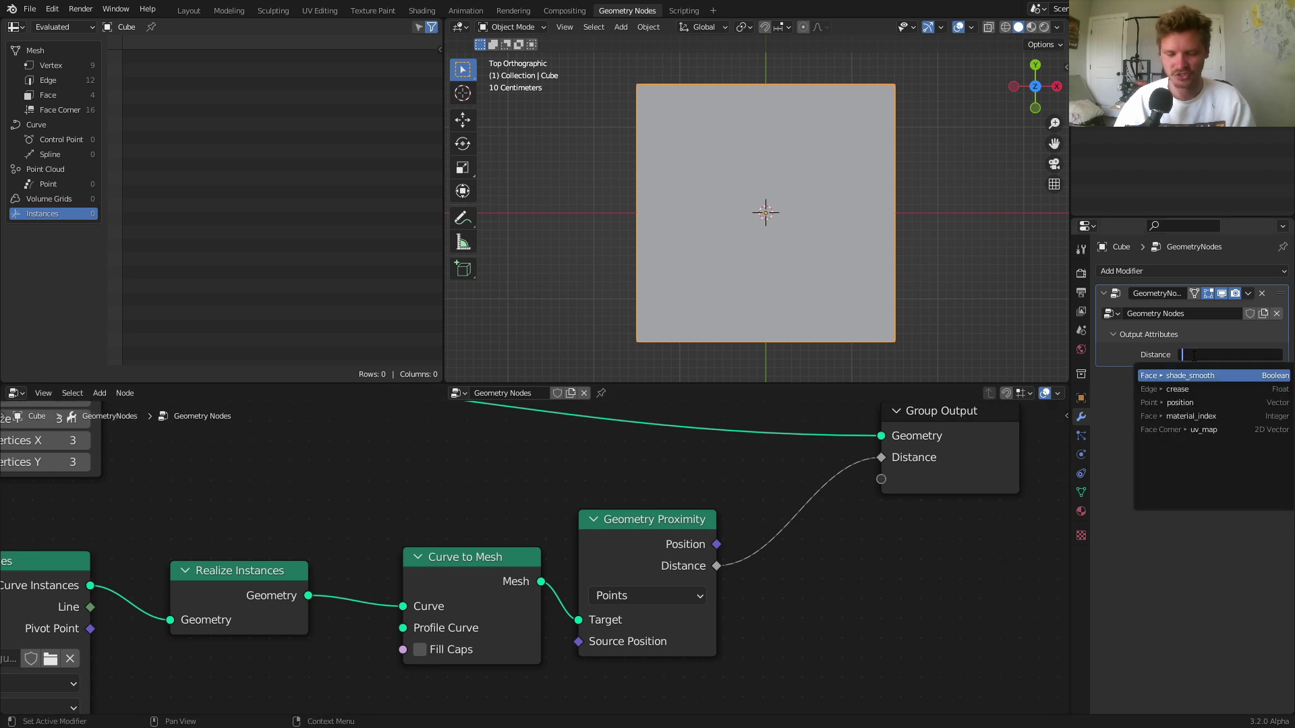
{"action": "type", "text": "dist"}
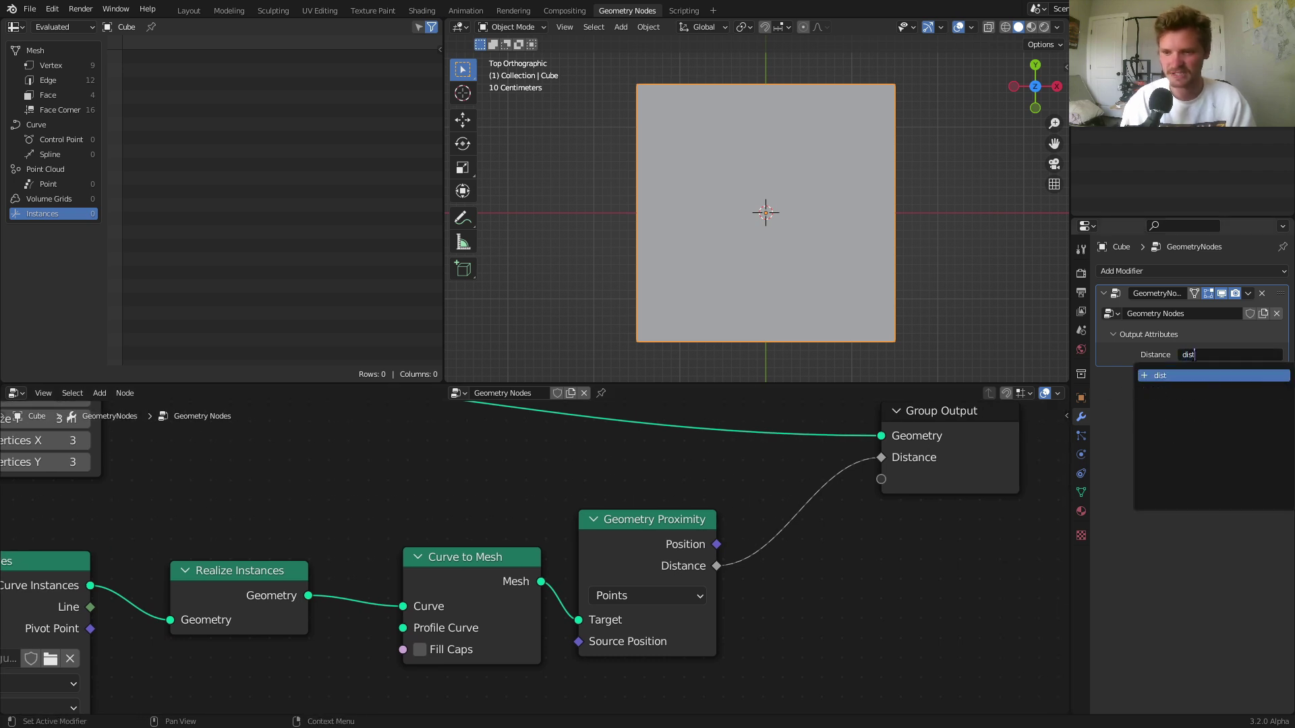
{"action": "key", "text": "Return"}
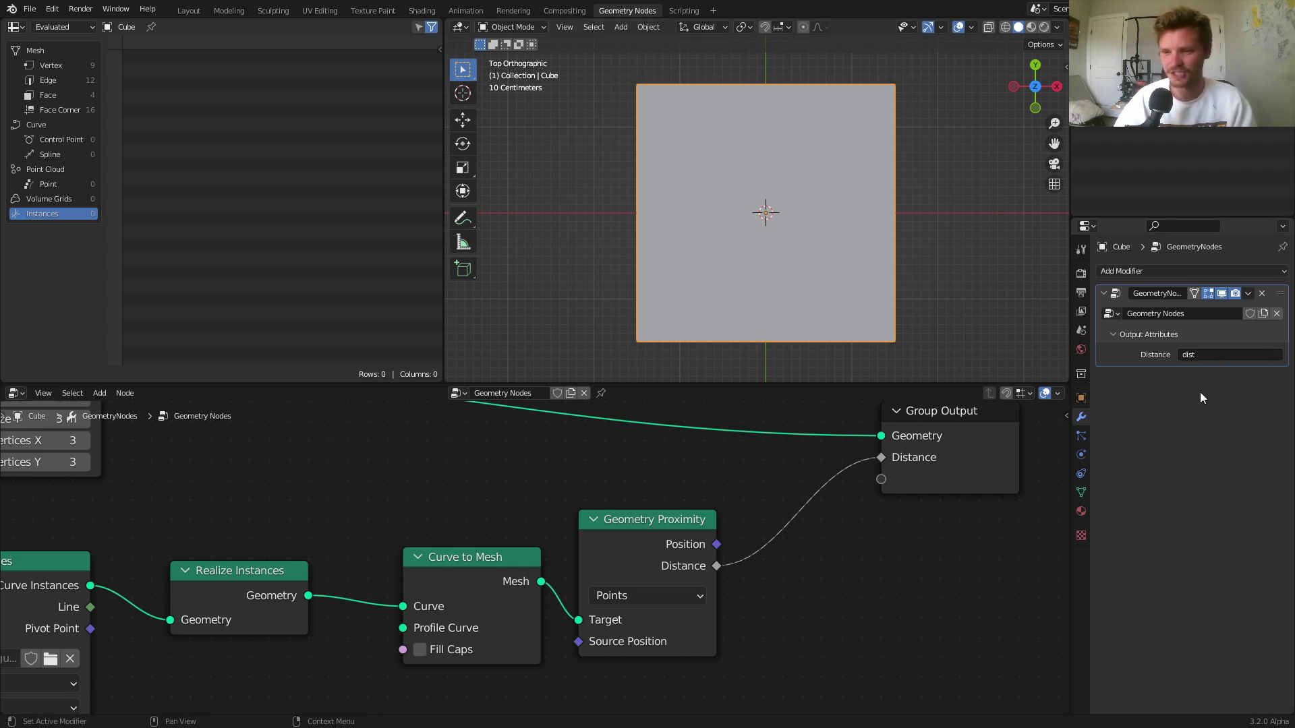
Insert a Set Material node between the Grid and the Group Output and assign the existing Material to it
{"action": "scroll", "coordinate": [601, 544], "scroll_direction": "down", "scroll_amount": 3}
{"action": "key", "text": "shift+a"}
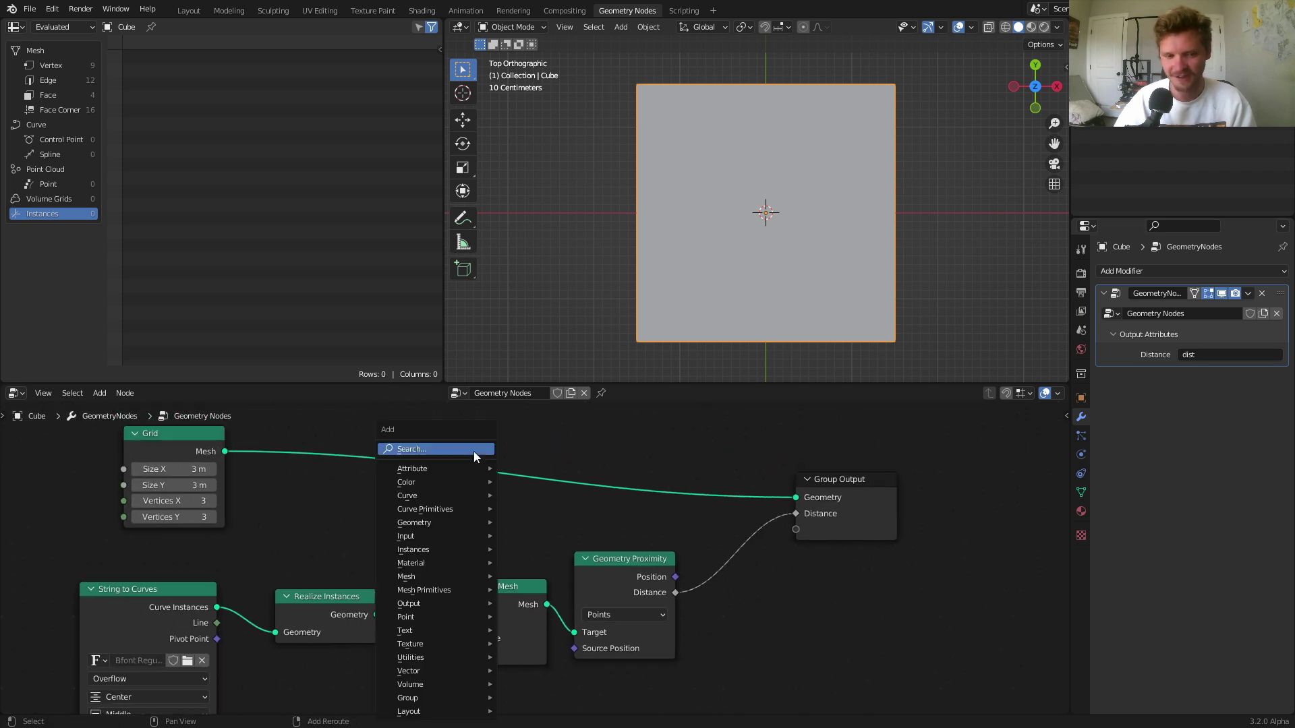
{"action": "left_click", "coordinate": [474, 450]}
{"action": "type", "text": "set"}
{"action": "left_click", "coordinate": [515, 499]}
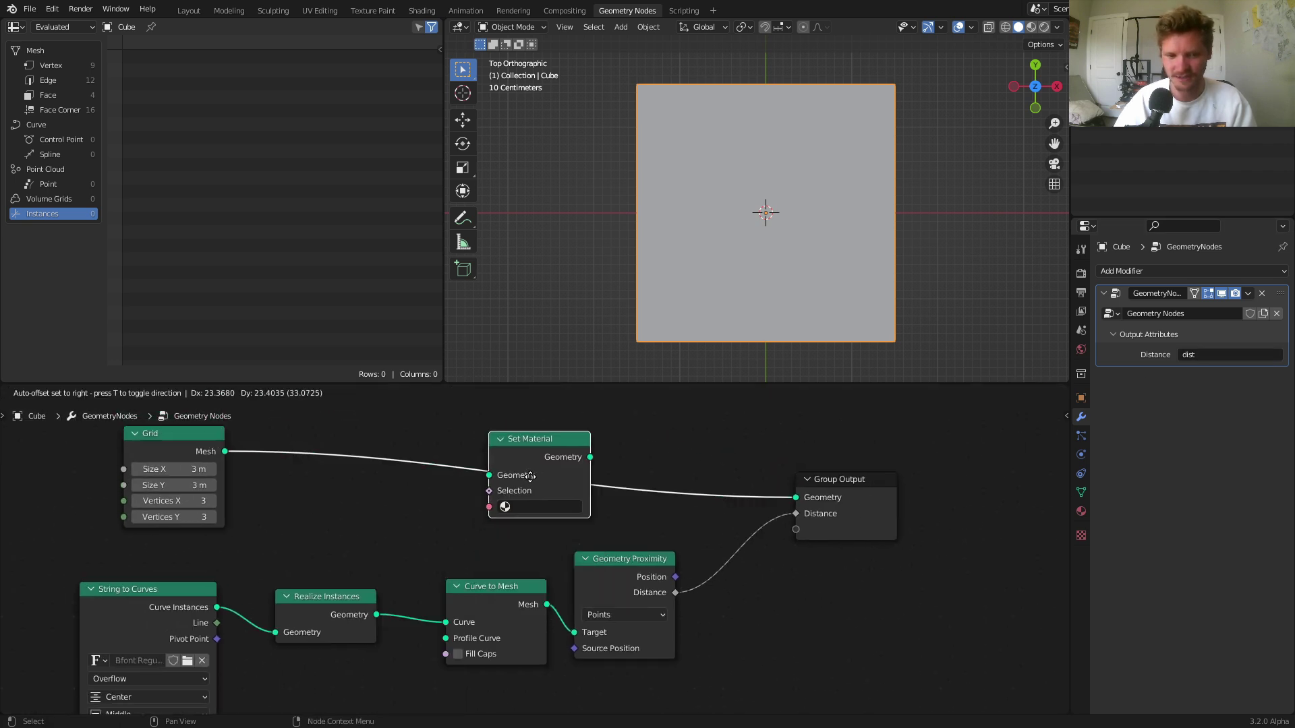
{"action": "left_click", "coordinate": [532, 471]}
{"action": "left_click", "coordinate": [543, 500]}
{"action": "left_click", "coordinate": [547, 523]}
{"action": "middle_click_drag", "start_coordinate": [556, 513], "coordinate": [563, 544]}
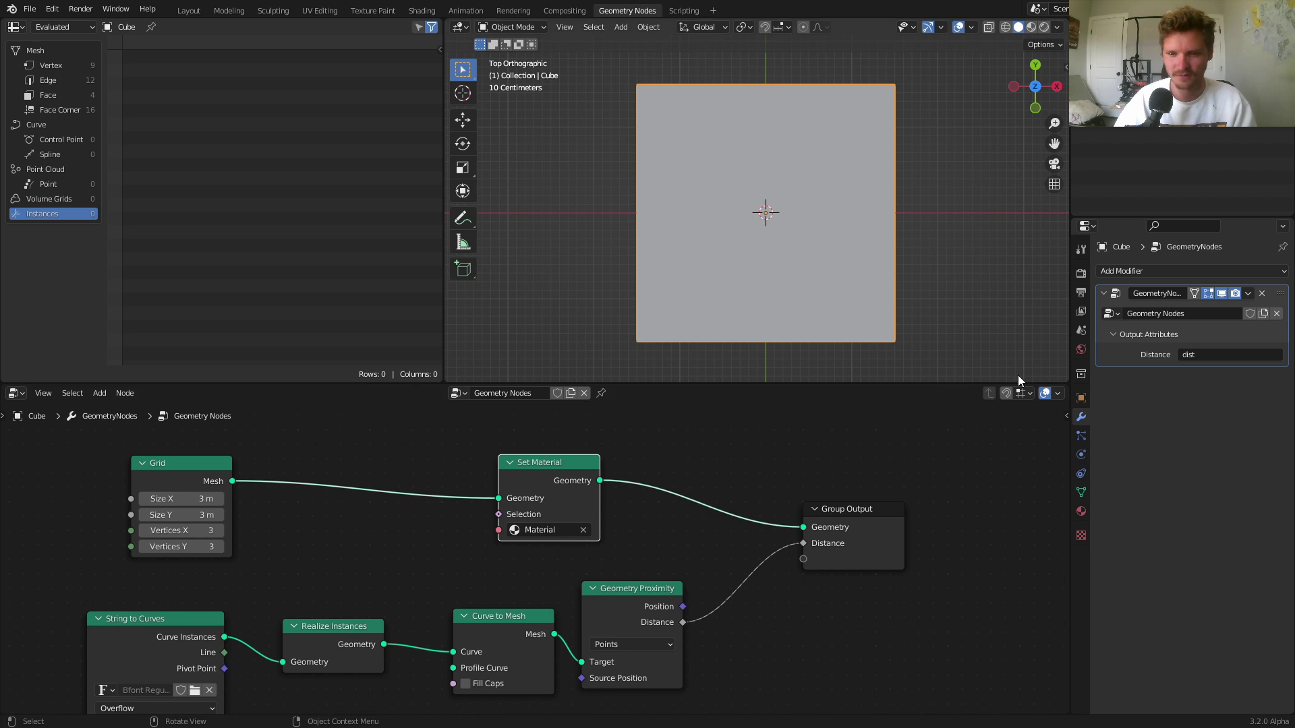
Split the node editor area in two and turn the new area into a Shader Editor
{"action": "left_click_drag", "start_coordinate": [1069, 388], "coordinate": [347, 404]}
{"action": "left_click", "coordinate": [362, 393]}
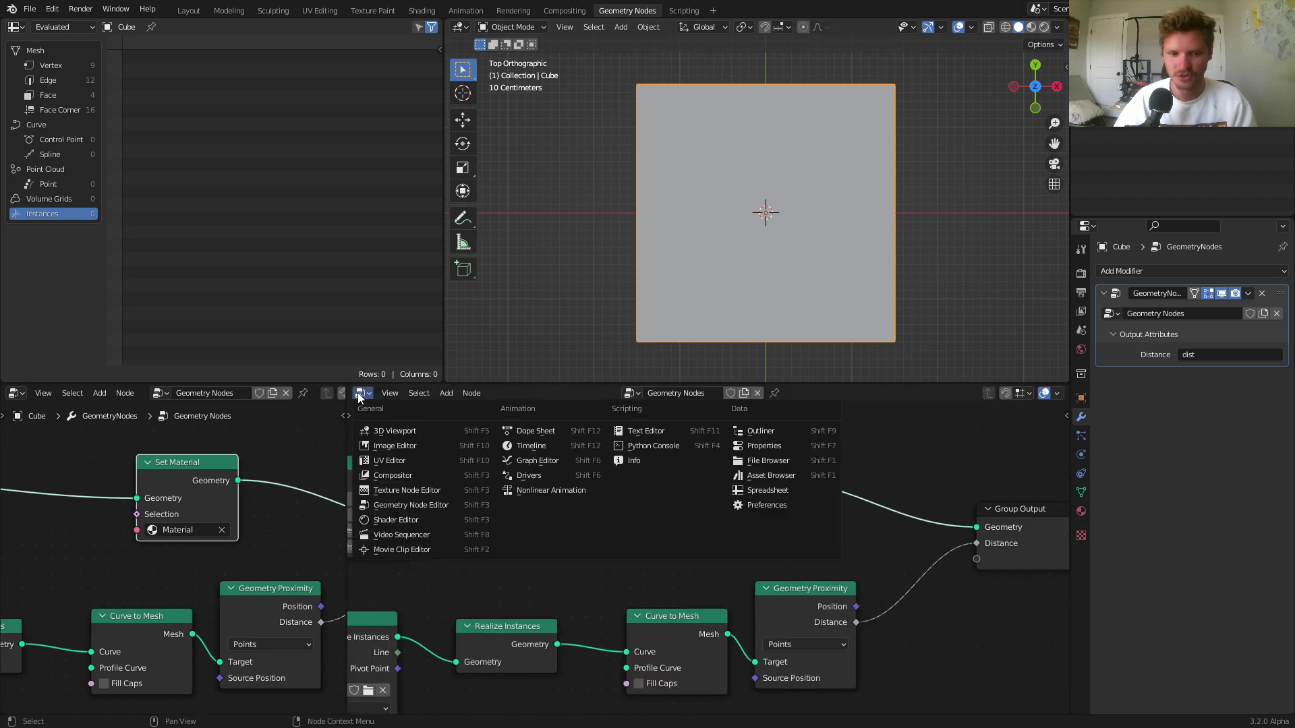
{"action": "left_click", "coordinate": [419, 519]}
{"action": "scroll", "coordinate": [212, 528], "scroll_direction": "down", "scroll_amount": 1}
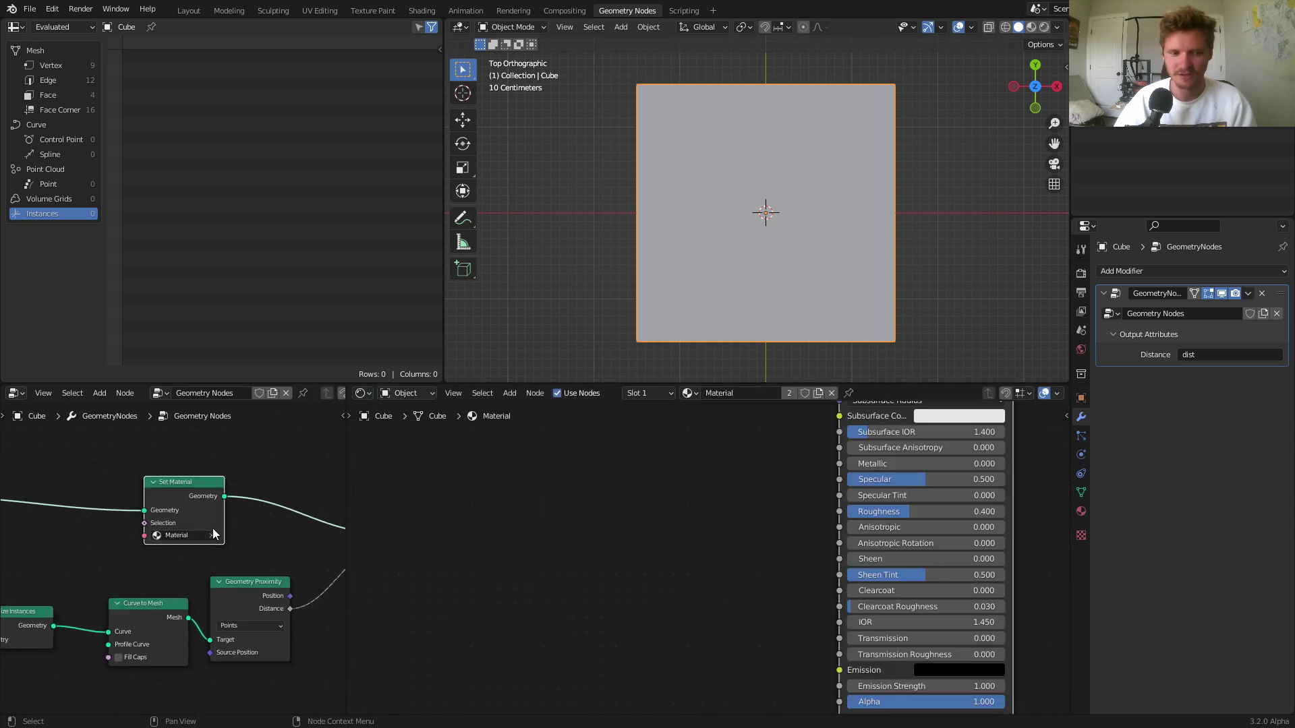
Rename the object's material to sdf
{"action": "double_click", "coordinate": [725, 393]}
{"action": "type", "text": "sdf"}
{"action": "key", "text": "Return"}
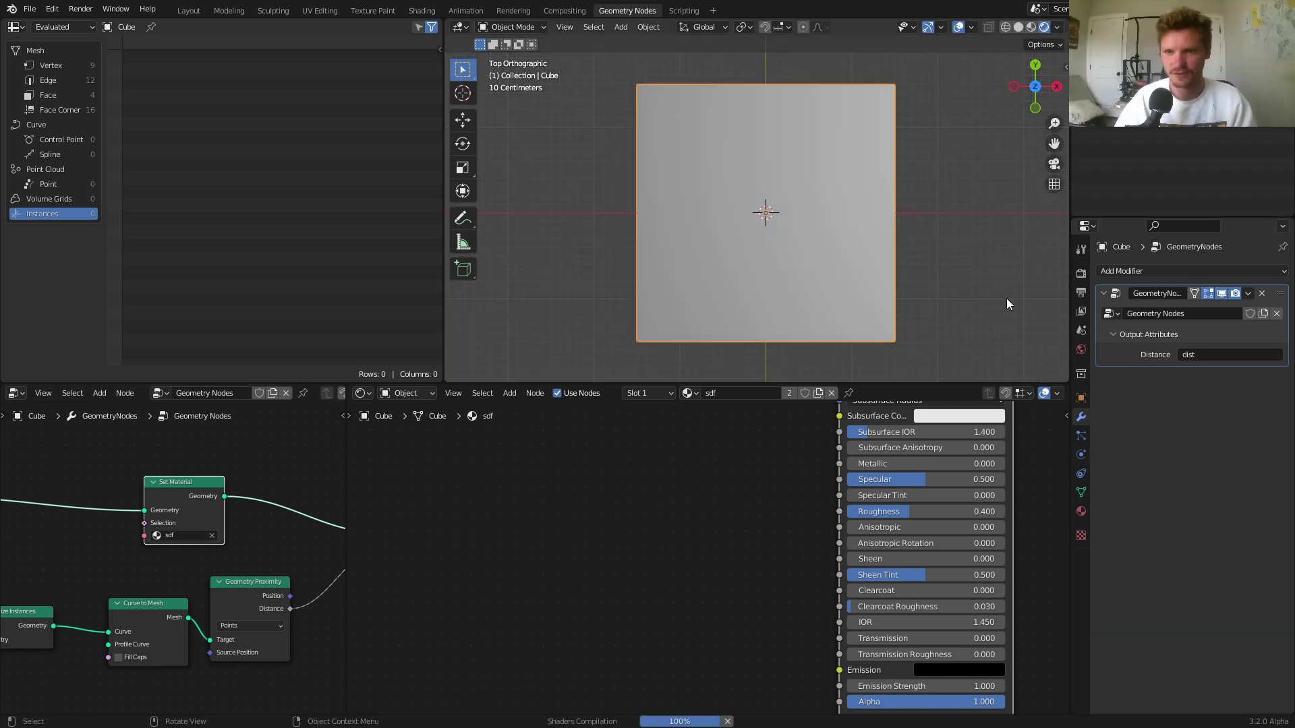
Try a red Base Color on the sdf material's Principled BSDF and undo the colour change
{"action": "middle_click_drag", "start_coordinate": [979, 495], "coordinate": [940, 557]}
{"action": "left_click", "coordinate": [933, 430]}
{"action": "left_click", "coordinate": [945, 322]}
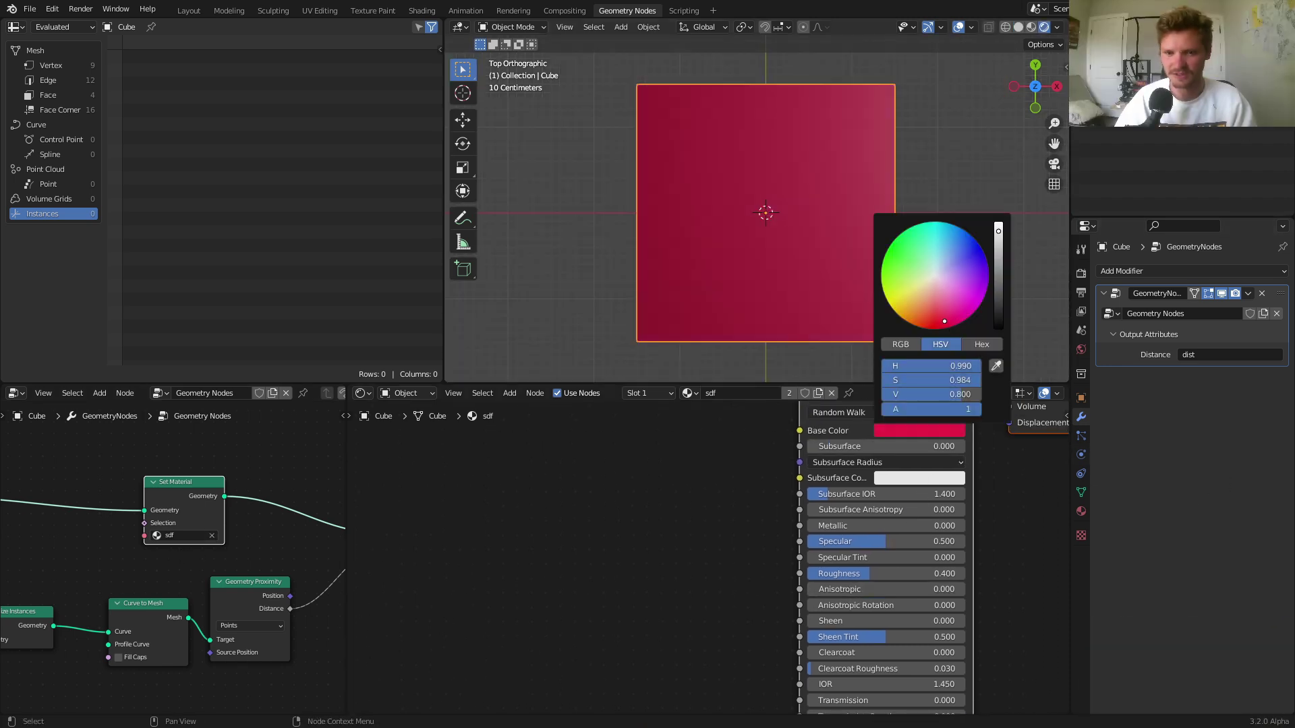
{"action": "left_click_drag", "start_coordinate": [944, 321], "coordinate": [921, 303]}
{"action": "key", "text": "ctrl+z"}
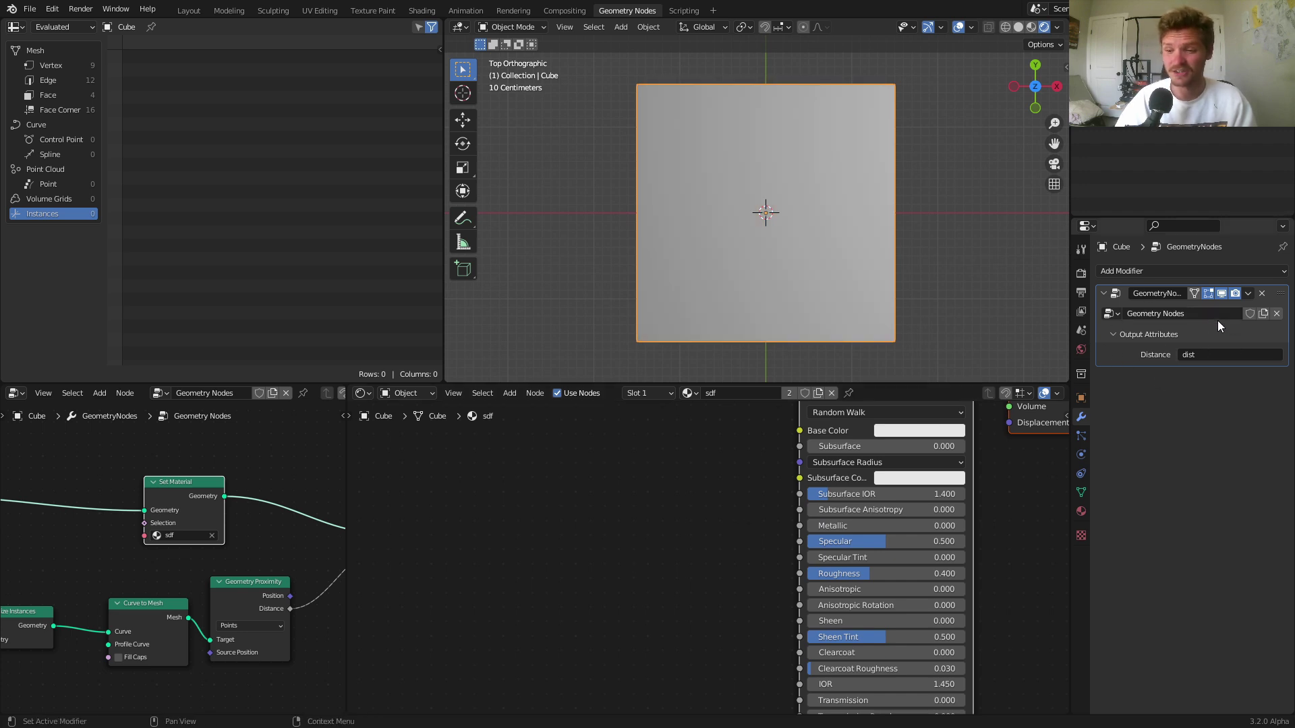
Add an Attribute node to the sdf material and delete the Principled BSDF
{"action": "middle_click_drag", "start_coordinate": [1017, 443], "coordinate": [1005, 515]}
{"action": "key", "text": "shift+a"}
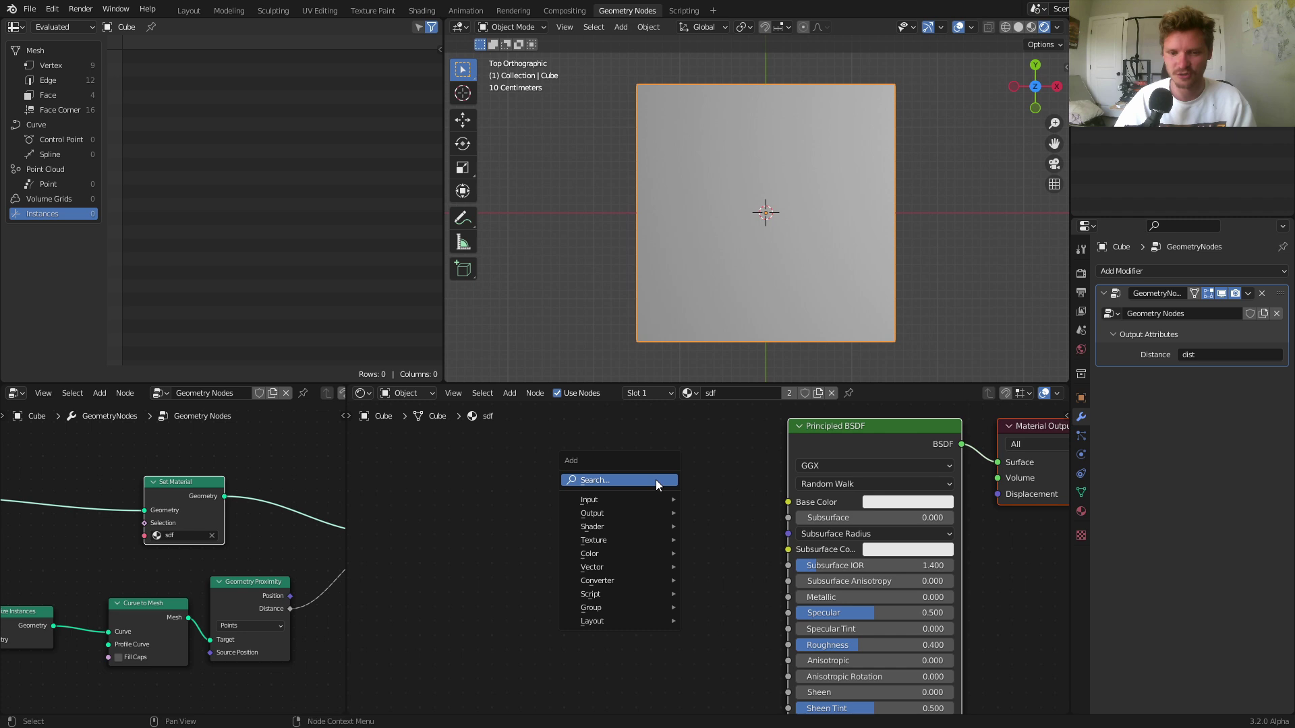
{"action": "left_click", "coordinate": [656, 480]}
{"action": "type", "text": "att"}
{"action": "left_click", "coordinate": [683, 503]}
{"action": "left_click", "coordinate": [621, 483]}
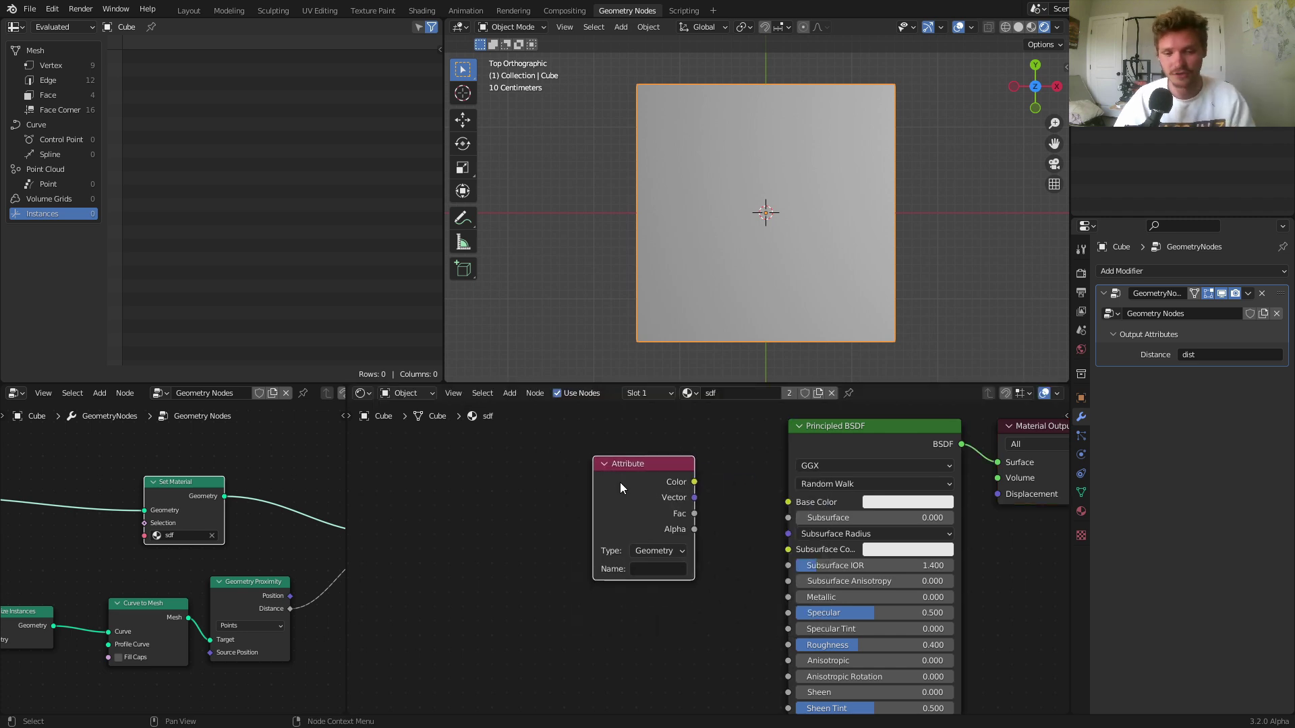
{"action": "left_click", "coordinate": [820, 427]}
{"action": "key", "text": "x"}
Set the Attribute node's name to dist and preview its Color output on the material surface
{"action": "left_click", "coordinate": [647, 569]}
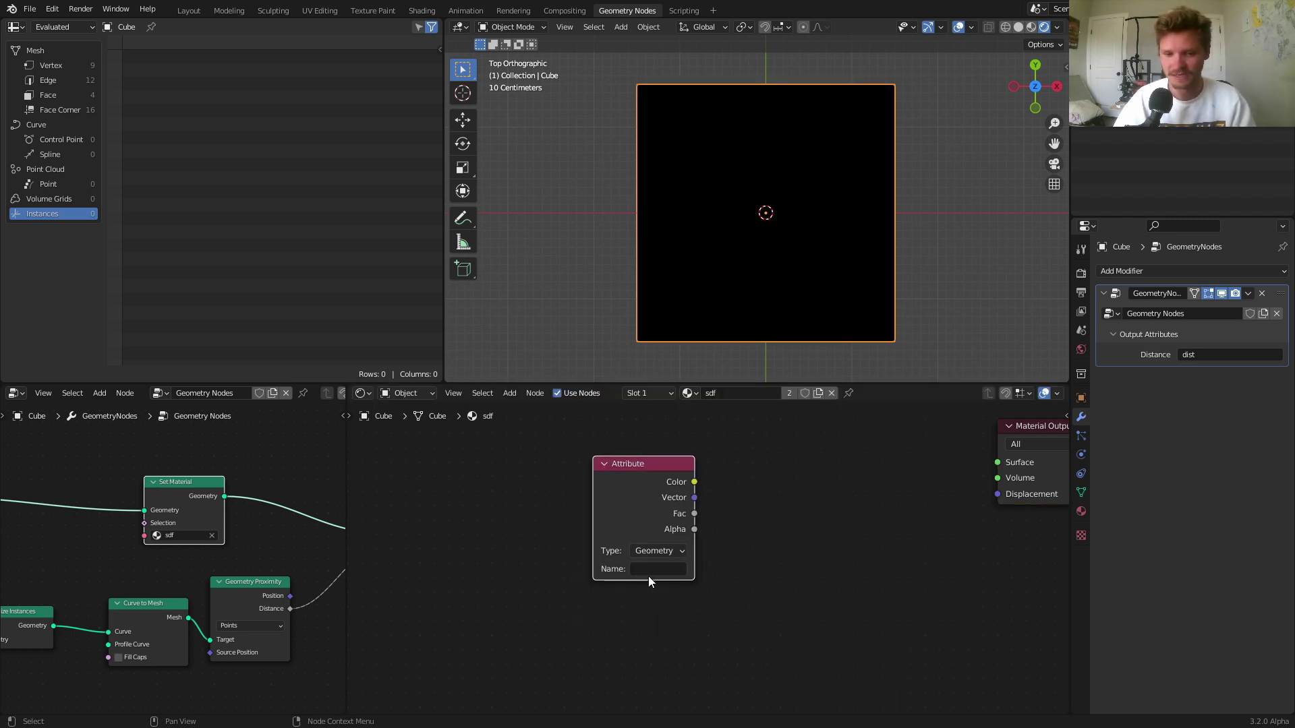
{"action": "type", "text": "dist"}
{"action": "key", "text": "Return"}
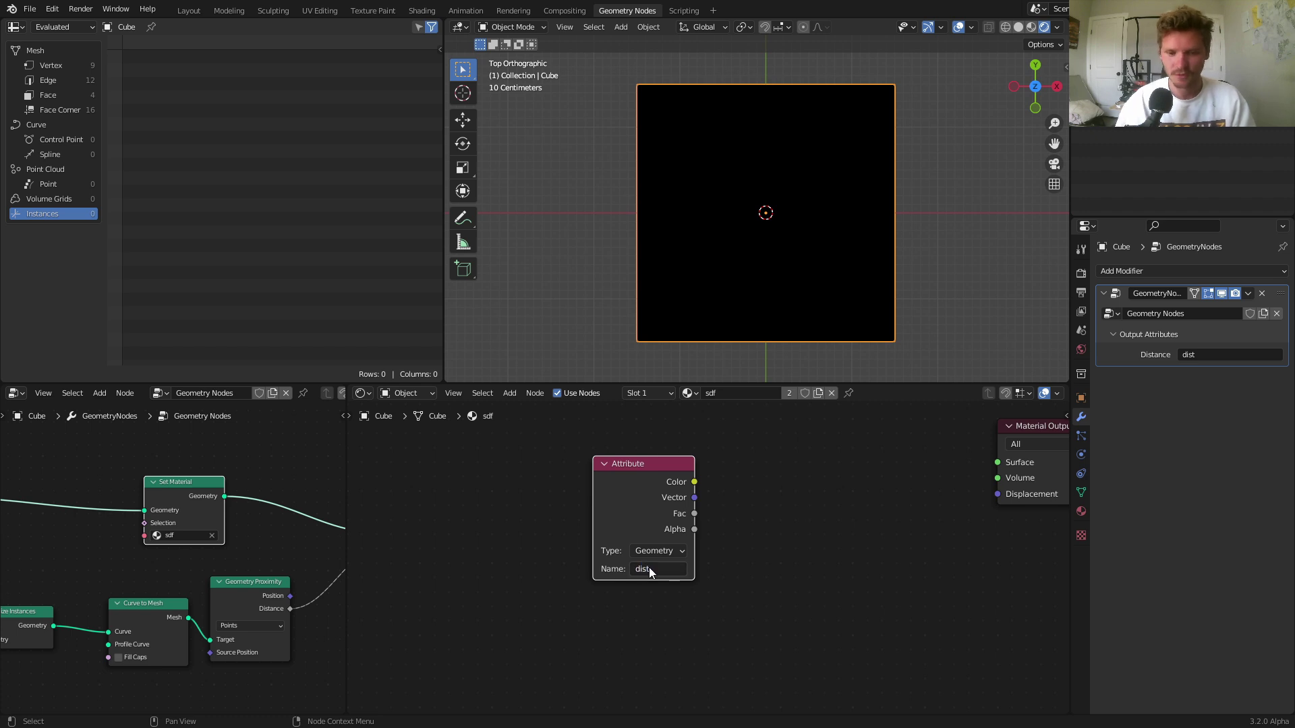
{"action": "left_click", "coordinate": [645, 483], "text": "ctrl+shift"}
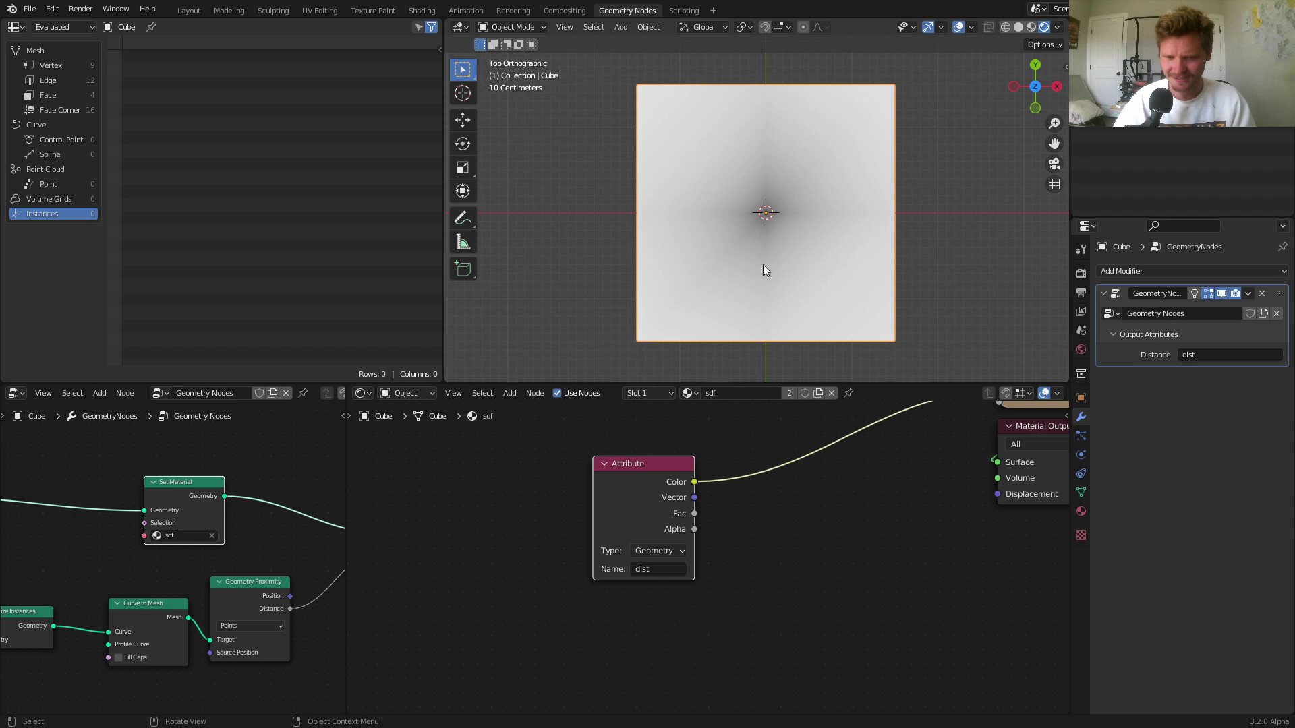
{"action": "scroll", "coordinate": [764, 265], "scroll_direction": "up", "scroll_amount": 1}
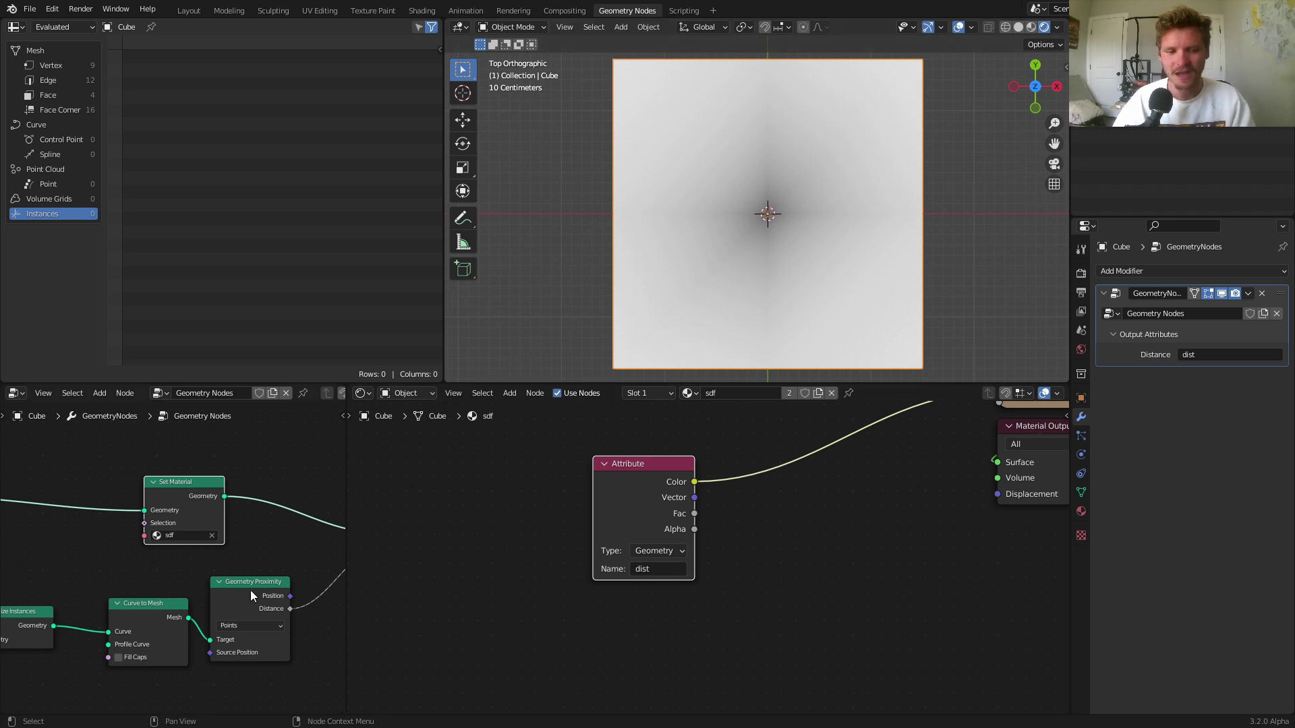
Raise the Grid node's Vertices X and Vertices Y together to 65
{"action": "middle_click_drag", "start_coordinate": [249, 590], "coordinate": [334, 520]}
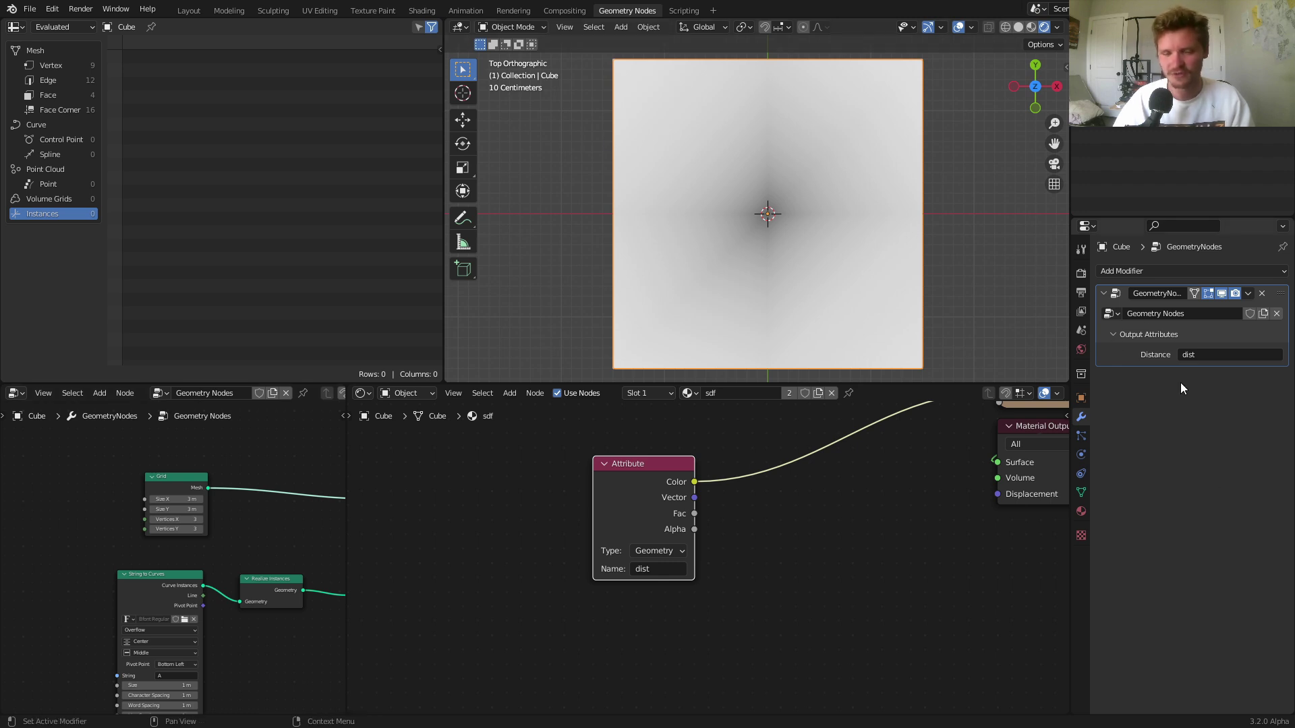
{"action": "scroll", "coordinate": [202, 533], "scroll_direction": "up", "scroll_amount": 2}
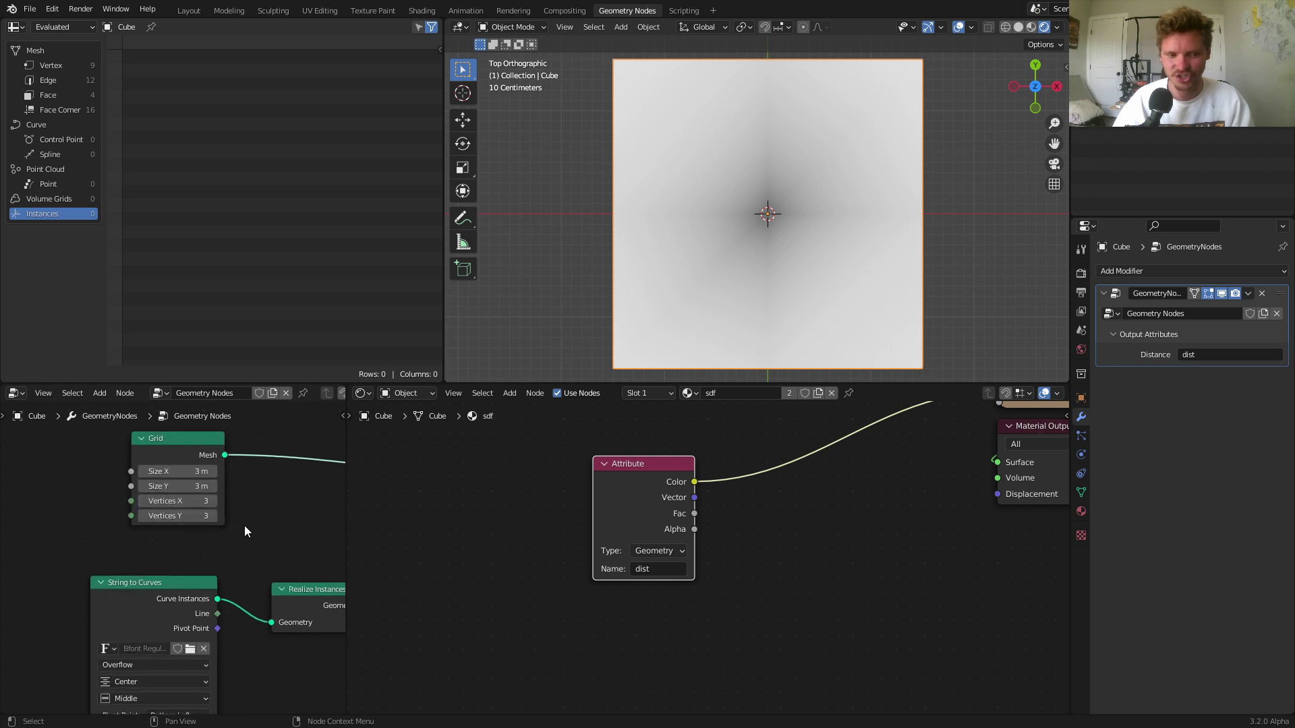
{"action": "mouse_move", "coordinate": [189, 504]}
{"action": "left_mouse_down"}
{"action": "mouse_move", "coordinate": [189, 516]}
{"action": "mouse_move", "coordinate": [328, 516]}
{"action": "left_mouse_up"}
{"action": "left_click_drag", "start_coordinate": [189, 501], "coordinate": [191, 501]}
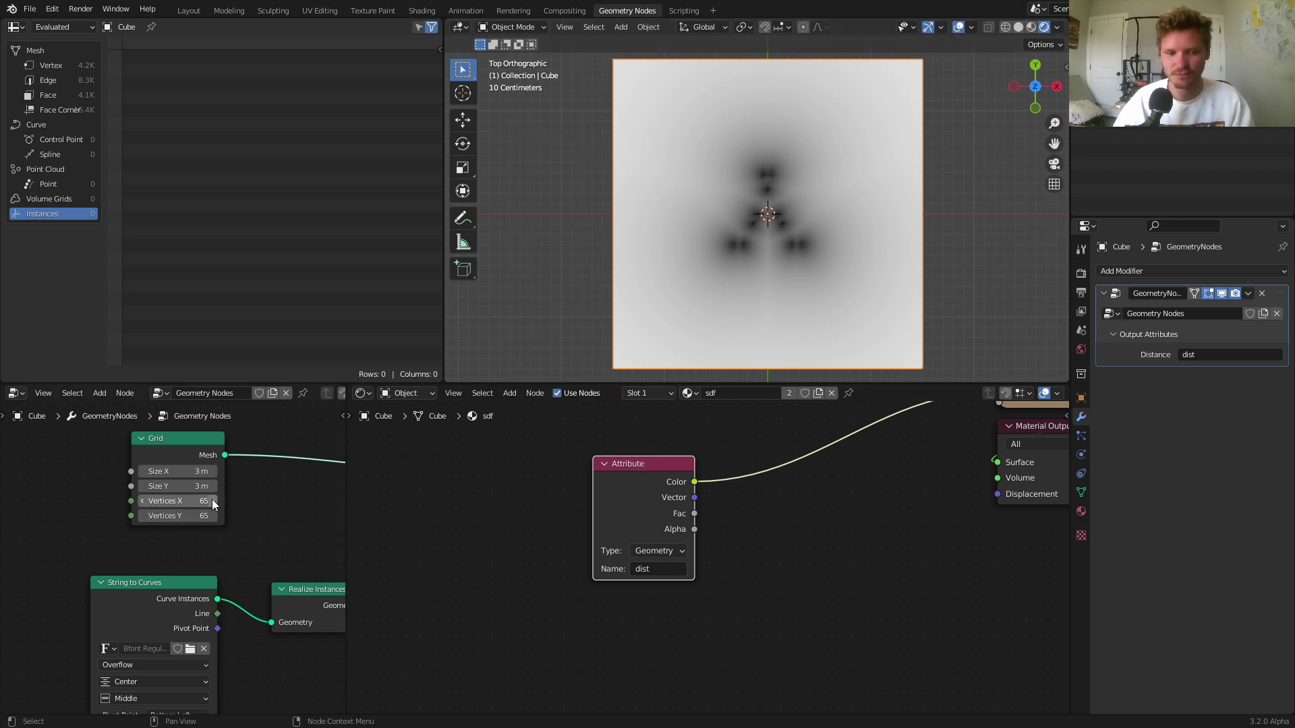
Set the Grid node's Vertices X and Vertices Y together to 200
{"action": "scroll", "coordinate": [213, 498], "scroll_direction": "down", "scroll_amount": 3}
{"action": "middle_click_drag", "start_coordinate": [277, 552], "coordinate": [83, 534]}
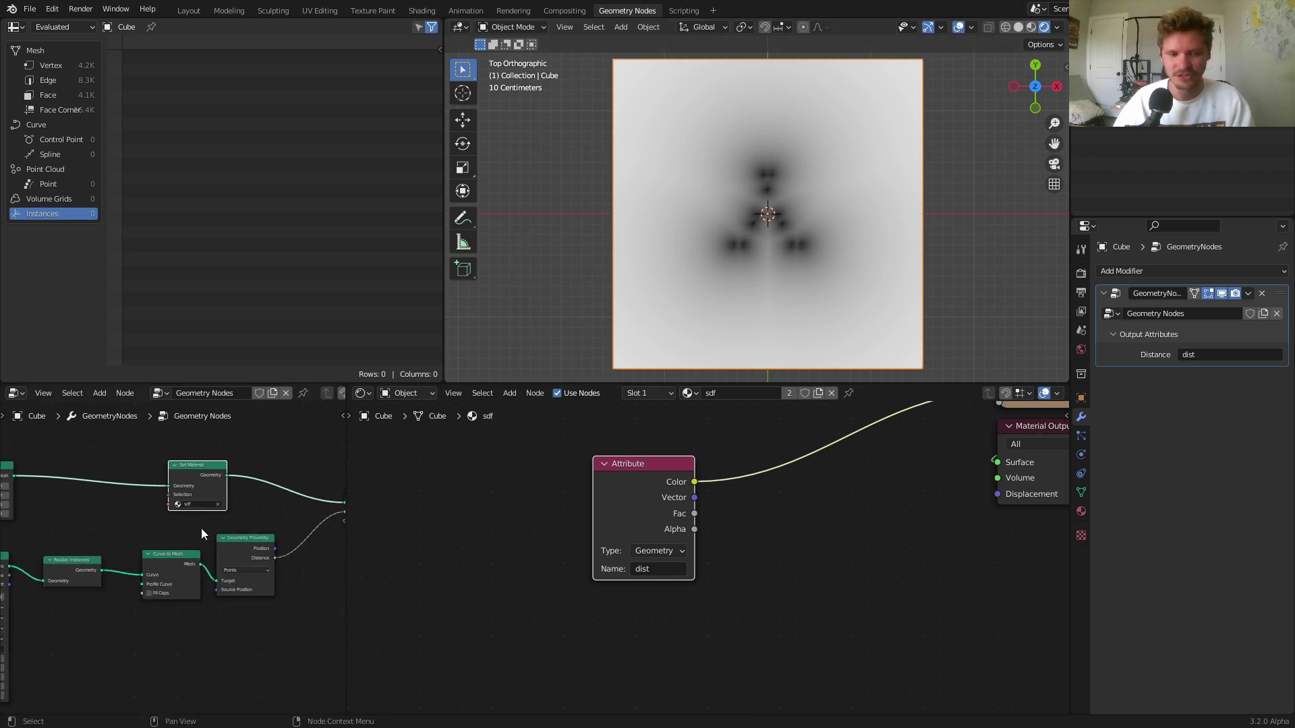
{"action": "left_click_drag", "start_coordinate": [241, 548], "coordinate": [248, 545]}
{"action": "middle_click_drag", "start_coordinate": [203, 548], "coordinate": [337, 543]}
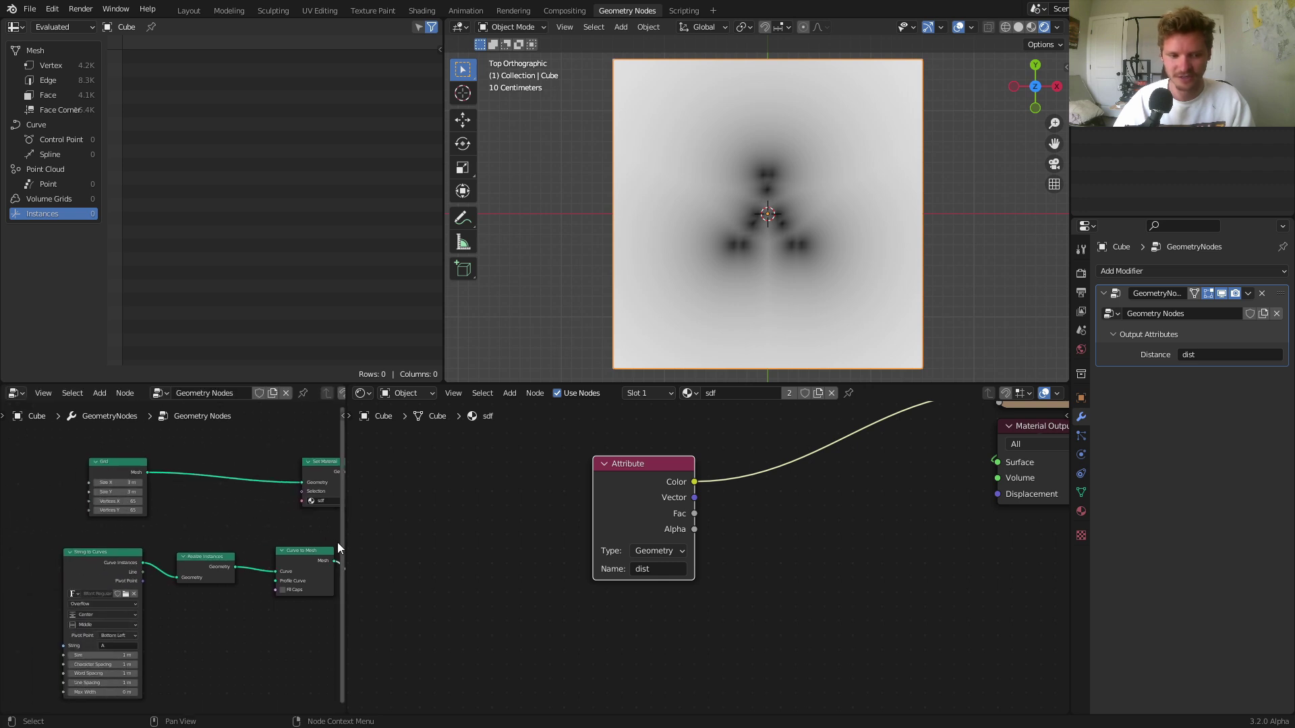
{"action": "scroll", "coordinate": [150, 554], "scroll_direction": "up", "scroll_amount": 2}
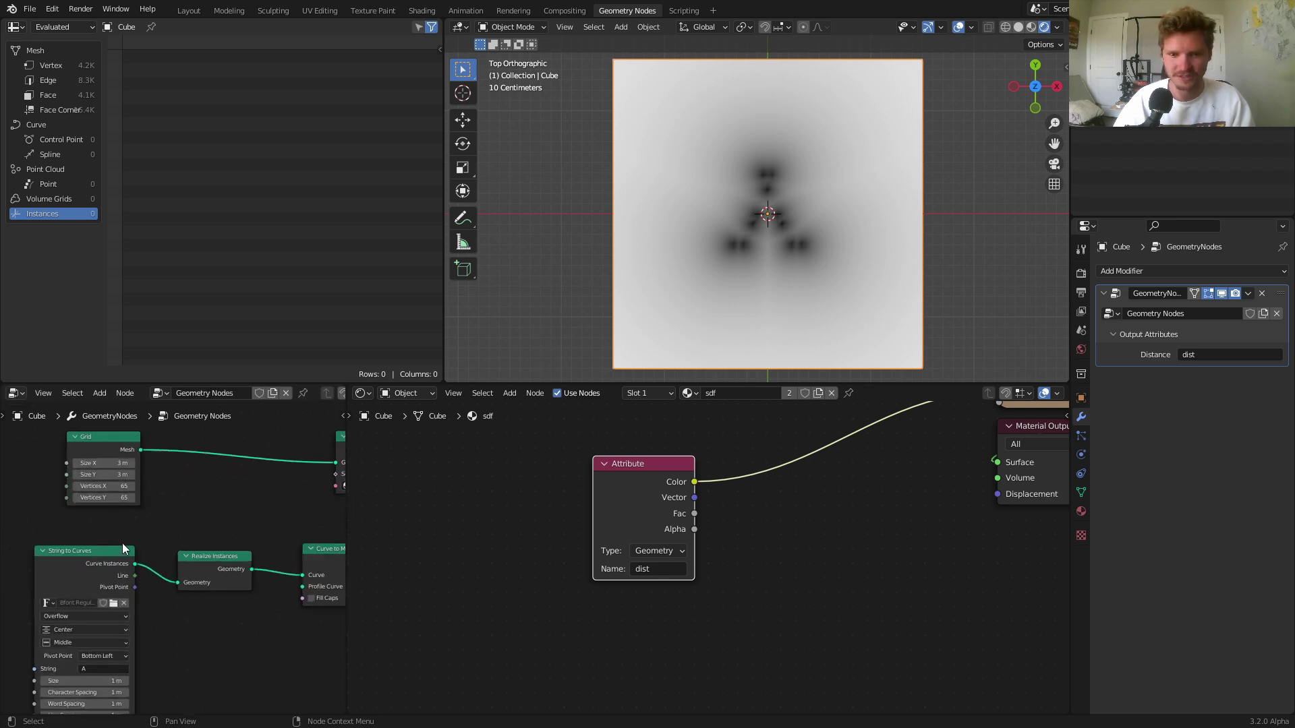
{"action": "scroll", "coordinate": [122, 544], "scroll_direction": "up", "scroll_amount": 2}
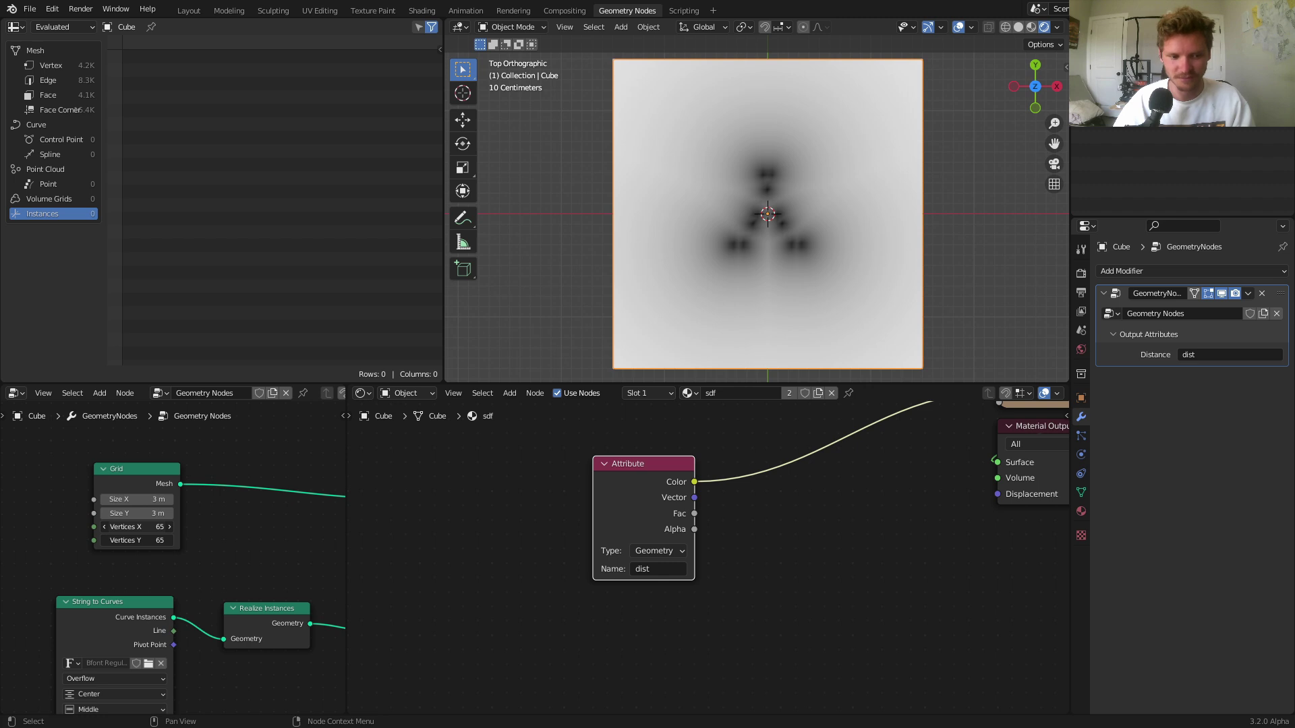
{"action": "left_click", "coordinate": [144, 528]}
{"action": "type", "text": "200"}
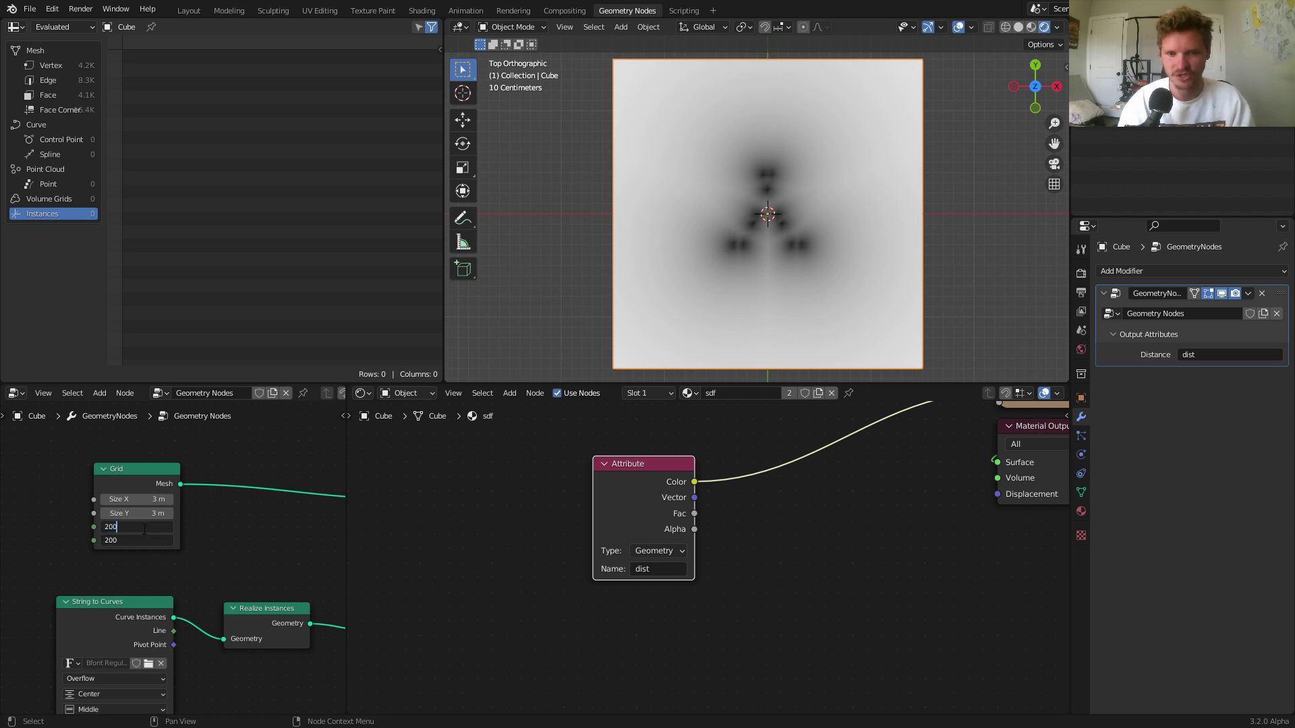
{"action": "key", "text": "Return"}
Sketch a freehand letter A annotation over the dark dots of the distance field and erase it
{"action": "scroll", "coordinate": [783, 220], "scroll_direction": "up", "scroll_amount": 4}
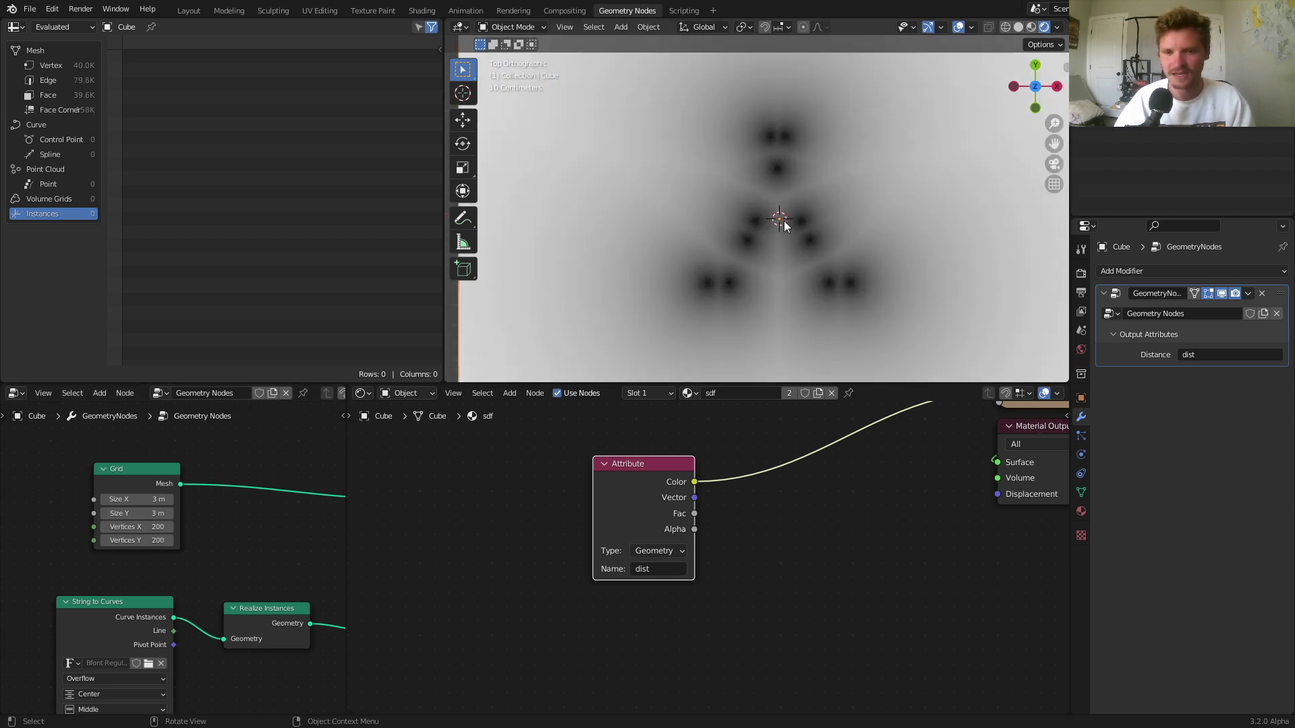
{"action": "mouse_move", "coordinate": [735, 250]}
{"action": "left_mouse_down"}
{"action": "mouse_move", "coordinate": [784, 133]}
{"action": "mouse_move", "coordinate": [824, 286]}
{"action": "left_mouse_up"}
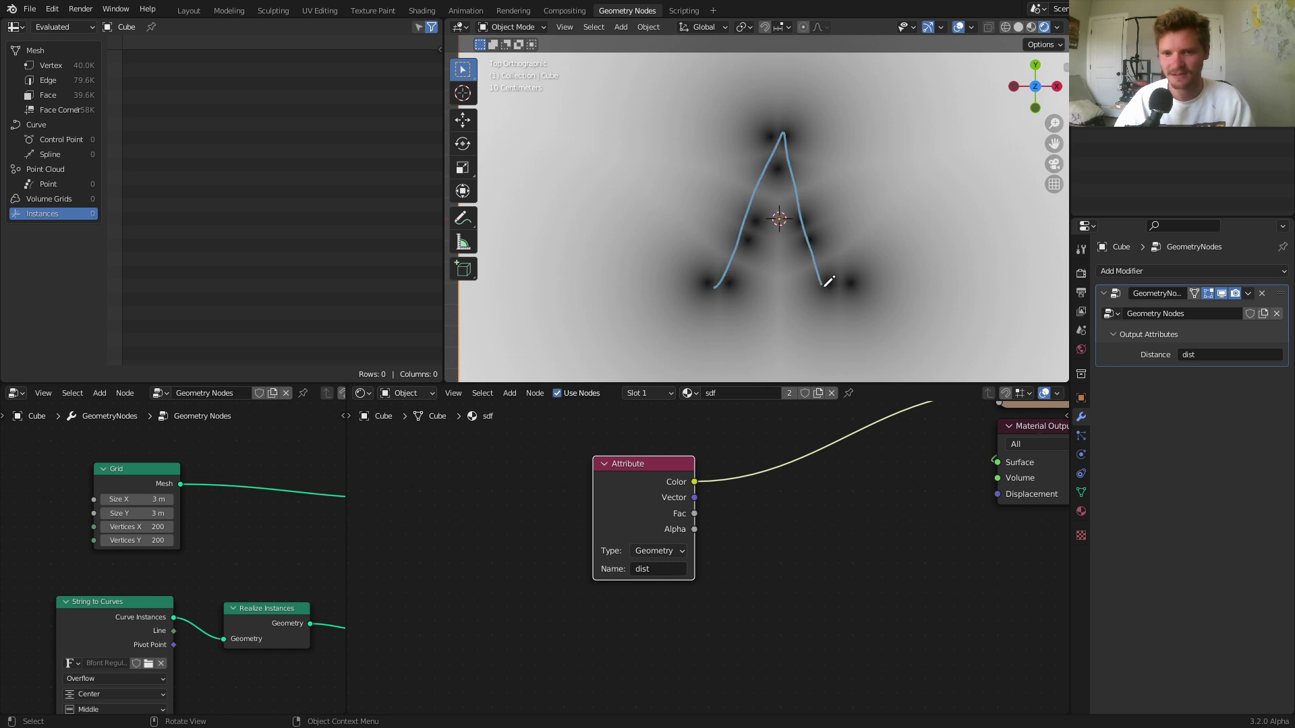
{"action": "mouse_move", "coordinate": [691, 315]}
{"action": "right_mouse_down"}
{"action": "mouse_move", "coordinate": [753, 178]}
{"action": "mouse_move", "coordinate": [745, 153]}
{"action": "mouse_move", "coordinate": [839, 275]}
{"action": "mouse_move", "coordinate": [825, 290]}
{"action": "right_mouse_up"}
Preview the Realize Instances output to examine the letter's curve points, and switch the output back to Set Material
{"action": "scroll", "coordinate": [269, 538], "scroll_direction": "down", "scroll_amount": 5}
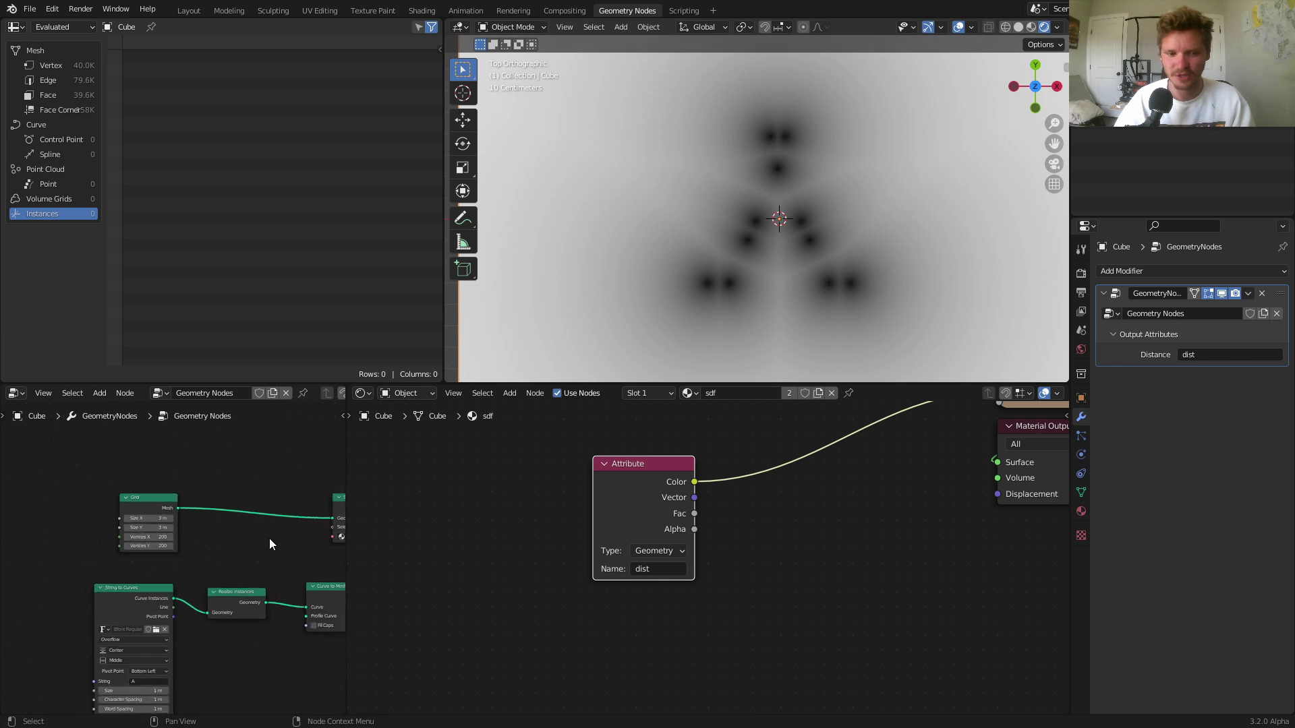
{"action": "middle_click_drag", "start_coordinate": [285, 547], "coordinate": [236, 513]}
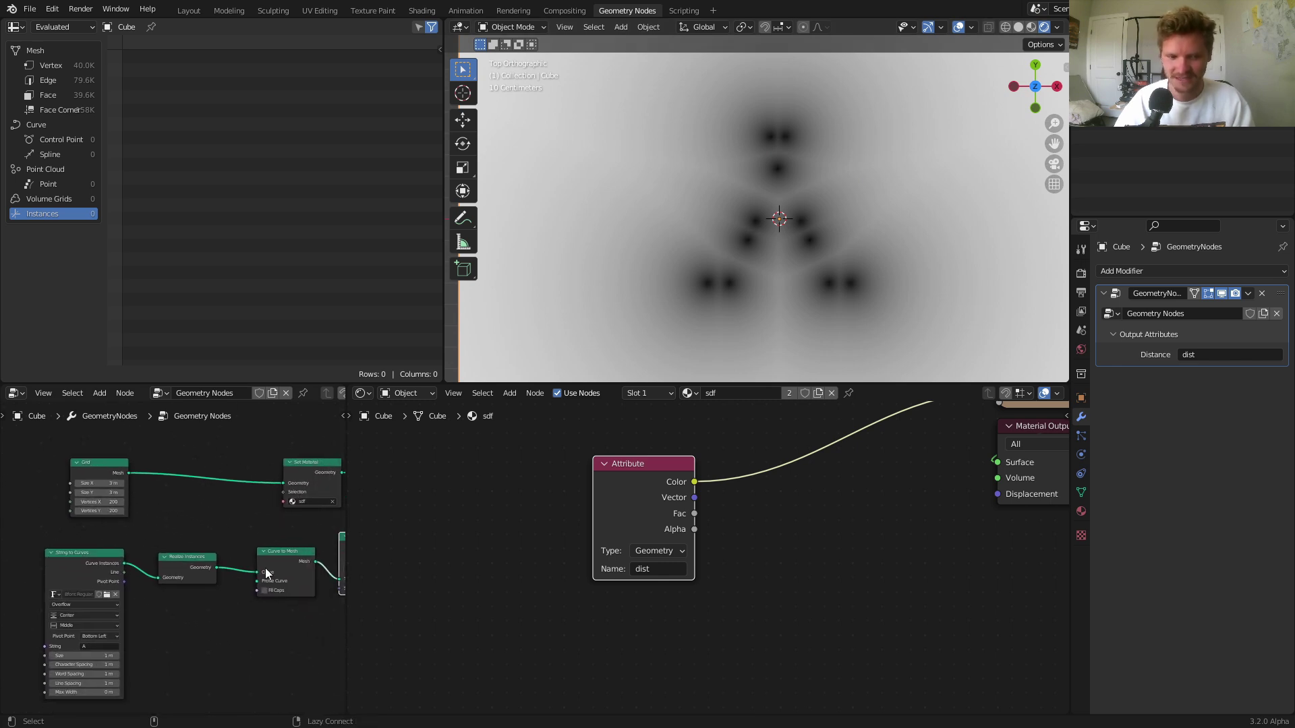
{"action": "left_click", "coordinate": [185, 567], "text": "ctrl+shift"}
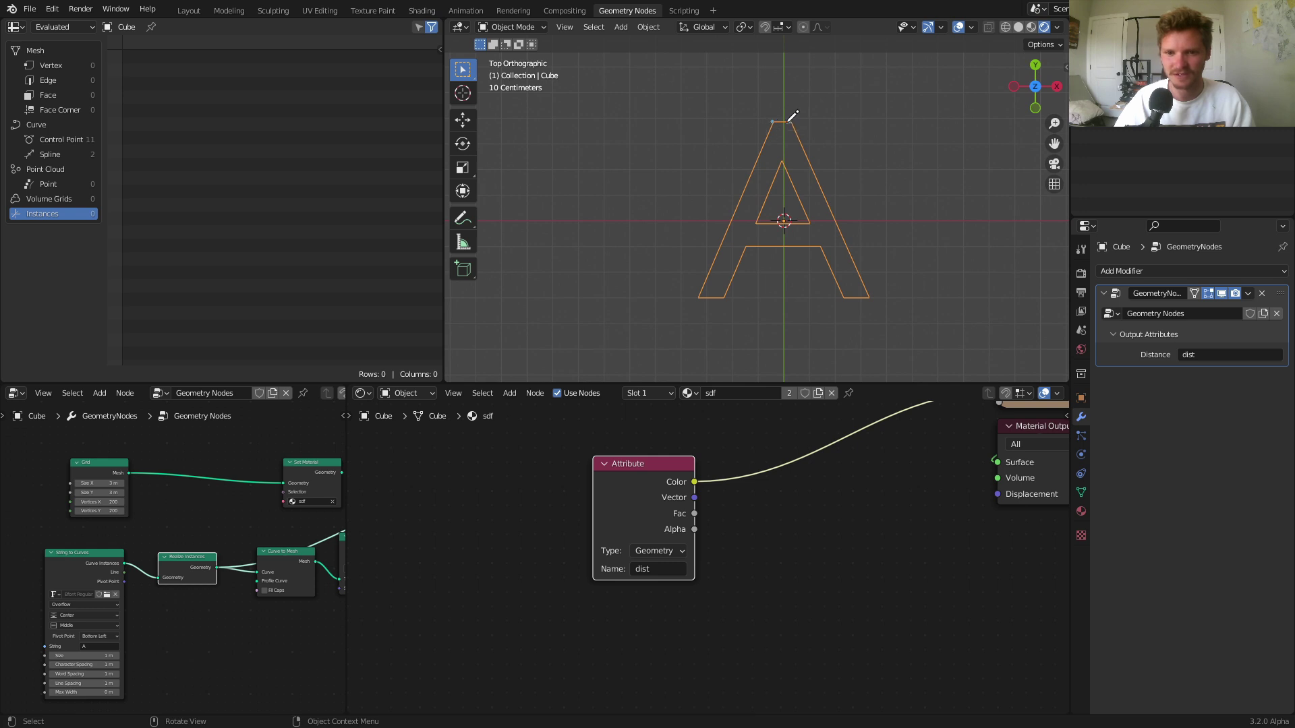
{"action": "mouse_move", "coordinate": [838, 292]}
{"action": "right_mouse_down"}
{"action": "mouse_move", "coordinate": [800, 142]}
{"action": "mouse_move", "coordinate": [770, 125]}
{"action": "right_mouse_up"}
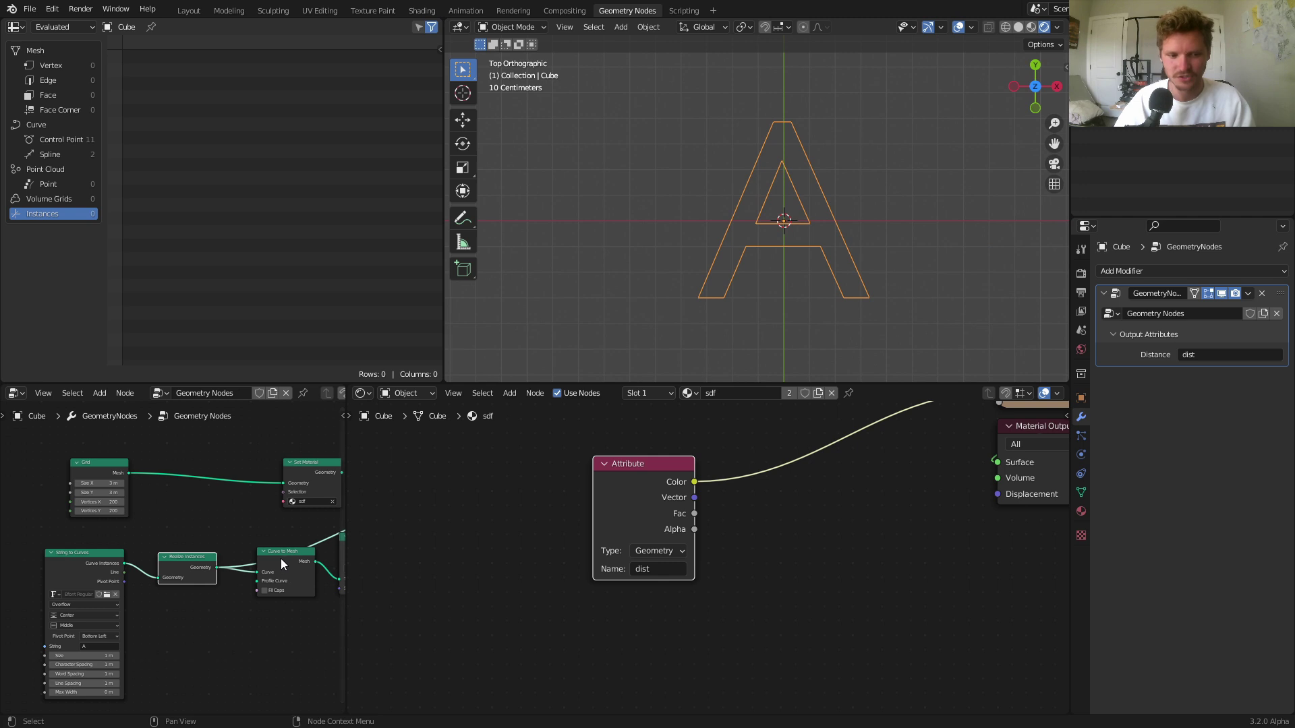
{"action": "middle_click_drag", "start_coordinate": [285, 560], "coordinate": [162, 569]}
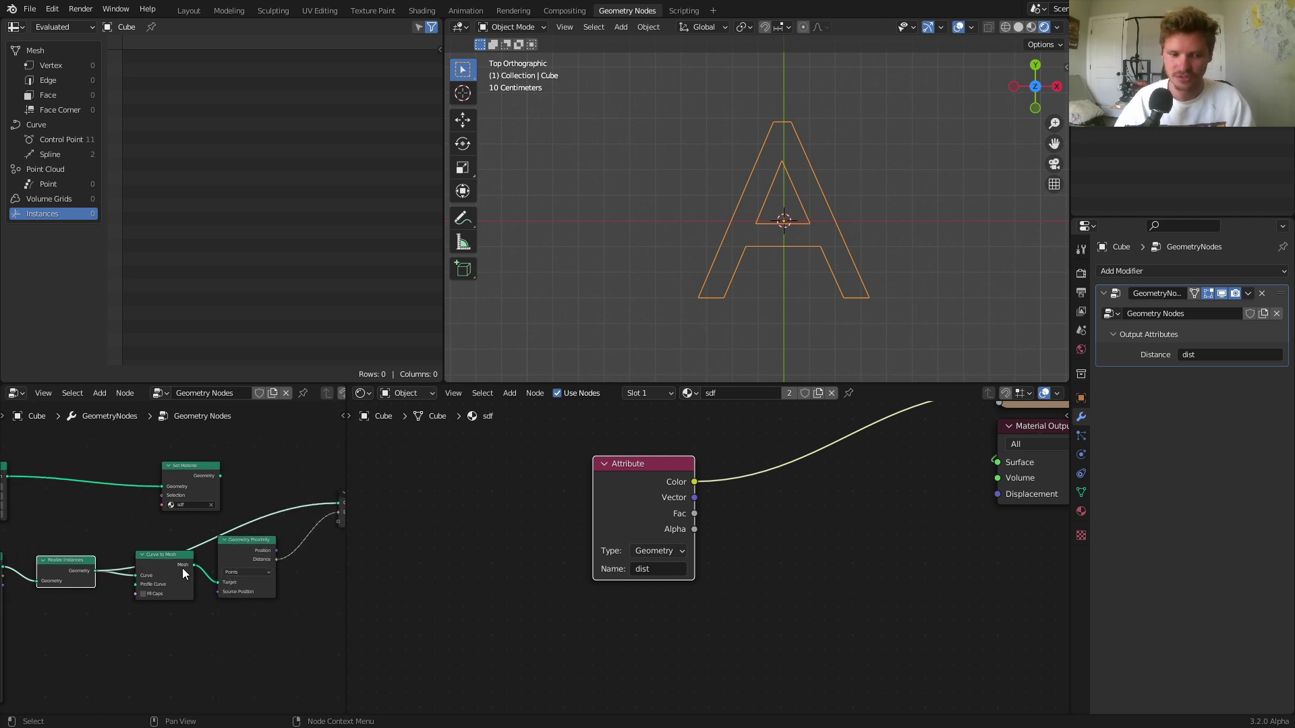
{"action": "middle_click_drag", "start_coordinate": [274, 511], "coordinate": [255, 517]}
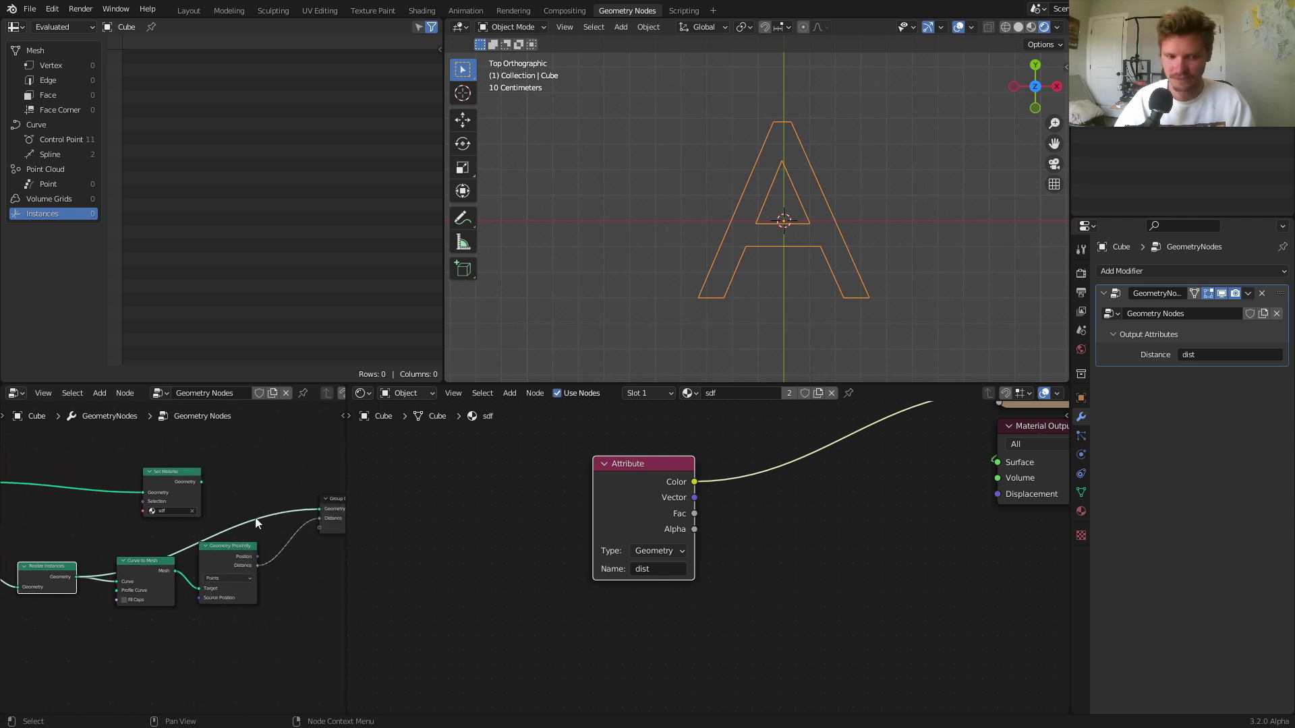
{"action": "left_click", "coordinate": [186, 483], "text": "ctrl+shift"}
Try Edges as the Geometry Proximity target and undo the change
{"action": "scroll", "coordinate": [253, 585], "scroll_direction": "up", "scroll_amount": 2}
{"action": "left_click", "coordinate": [248, 583]}
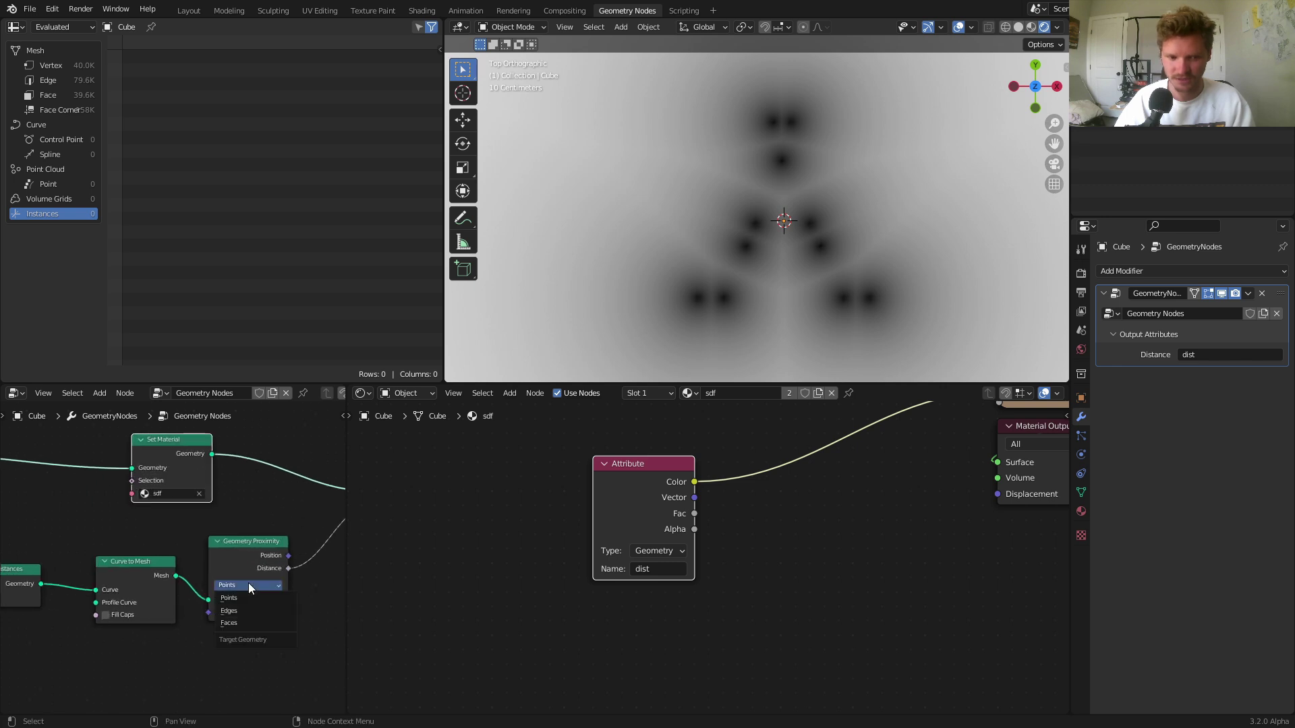
{"action": "left_click", "coordinate": [249, 609]}
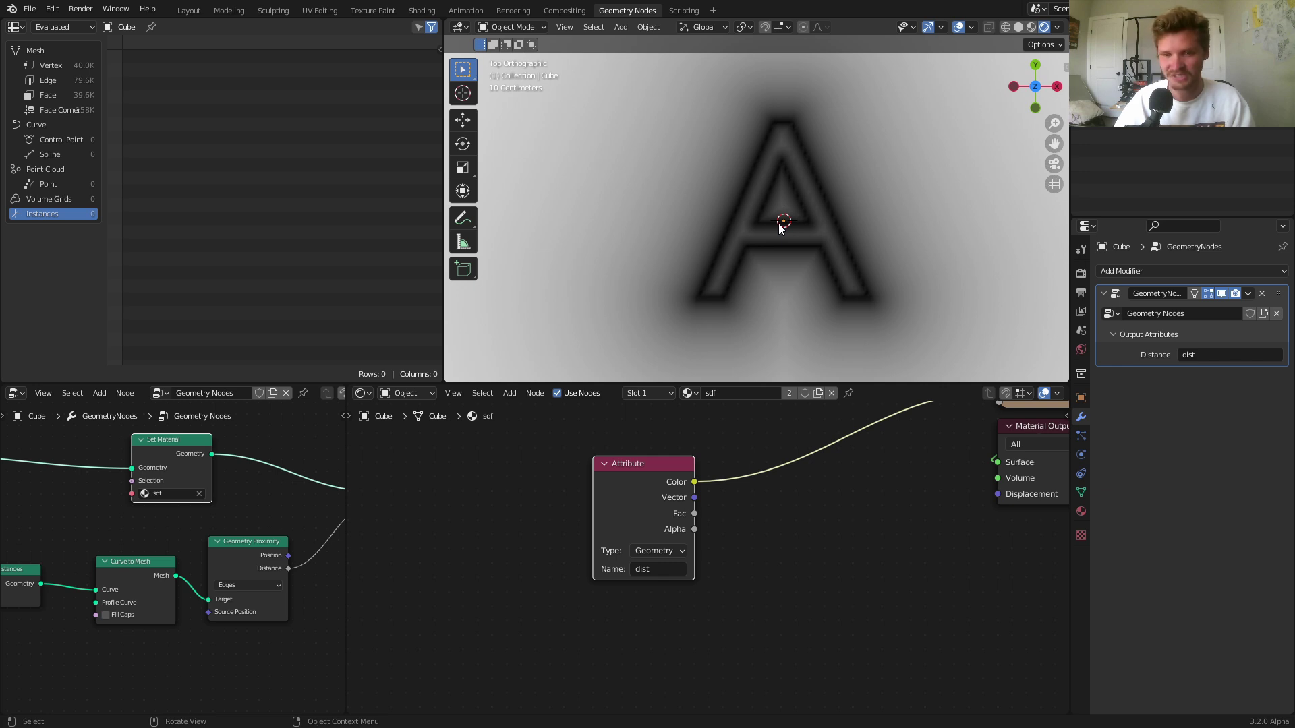
{"action": "key", "text": "ctrl"}
{"action": "key", "text": "ctrl+z"}
Try a Resample Curve node with Count 117 between Realize Instances and Curve to Mesh, and remove it
{"action": "middle_click_drag", "start_coordinate": [75, 579], "coordinate": [321, 520]}
{"action": "left_click_drag", "start_coordinate": [24, 593], "coordinate": [261, 497]}
{"action": "key", "text": "g"}
{"action": "left_click", "coordinate": [104, 523]}
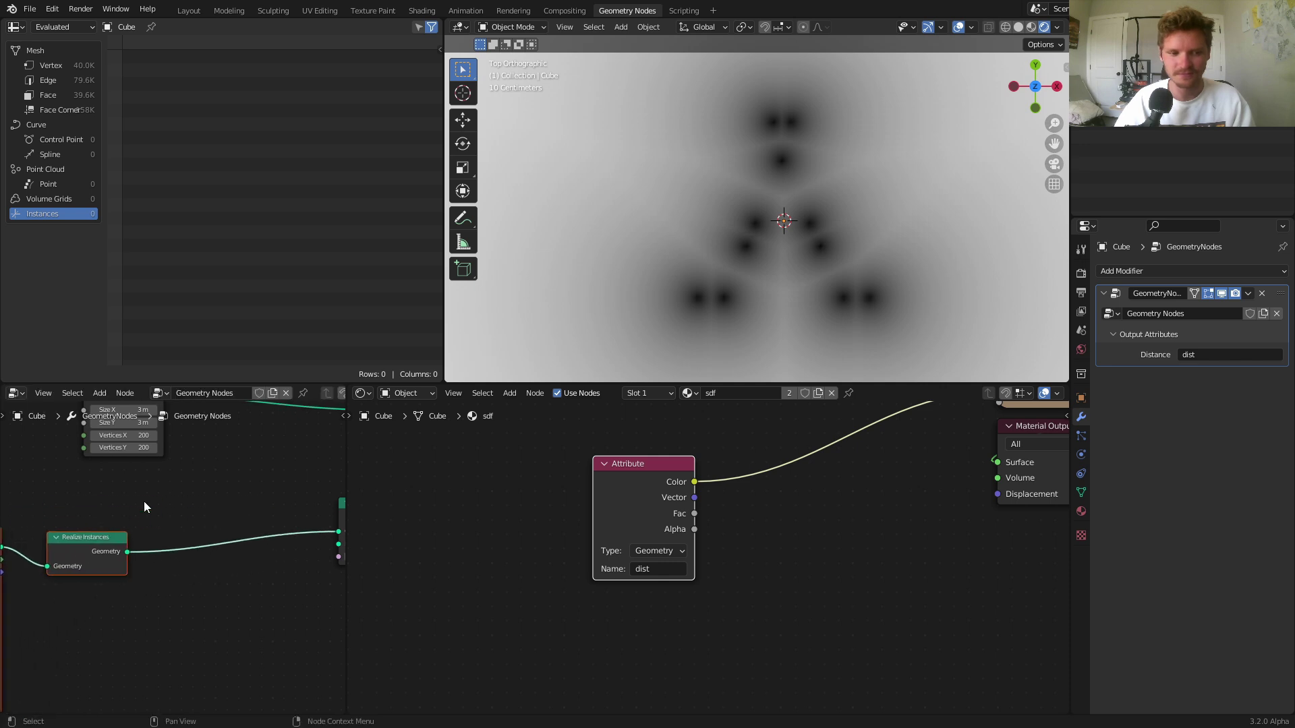
{"action": "key", "text": "shift+a"}
{"action": "left_click", "coordinate": [164, 448]}
{"action": "type", "text": "resample"}
{"action": "key", "text": "Return"}
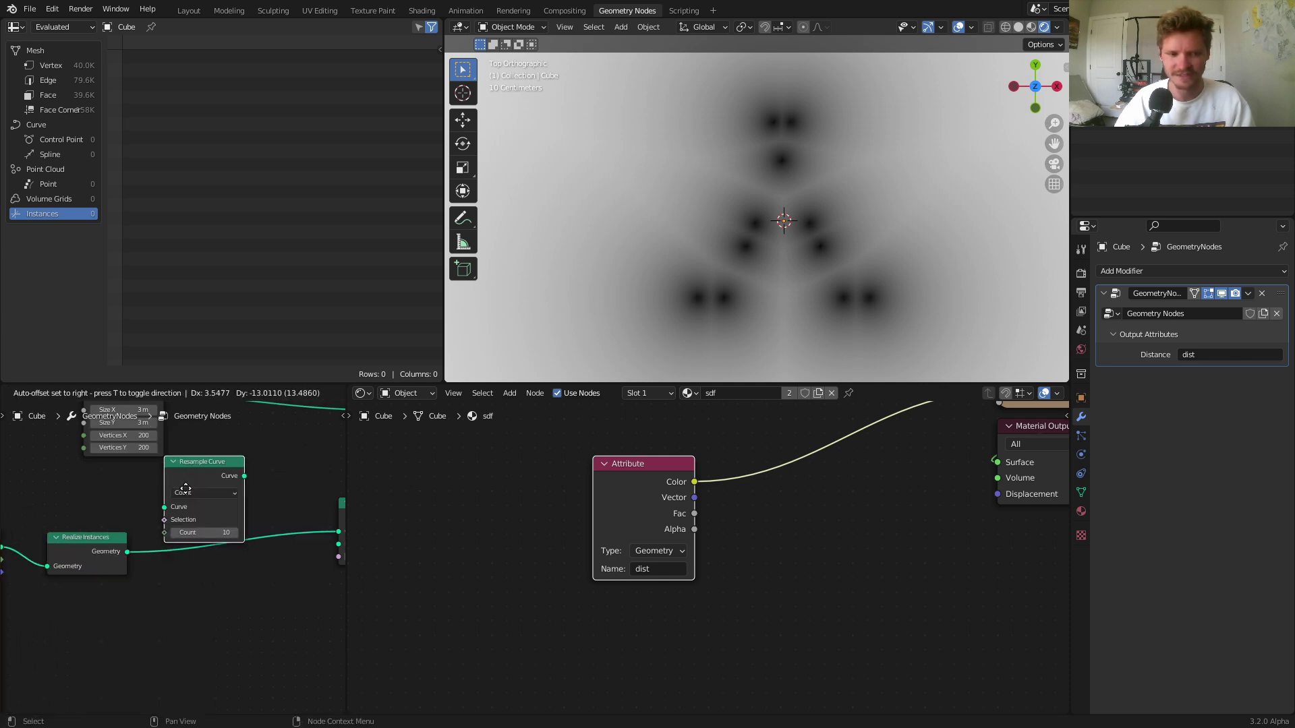
{"action": "left_click", "coordinate": [213, 553]}
{"action": "left_click_drag", "start_coordinate": [214, 572], "coordinate": [272, 571]}
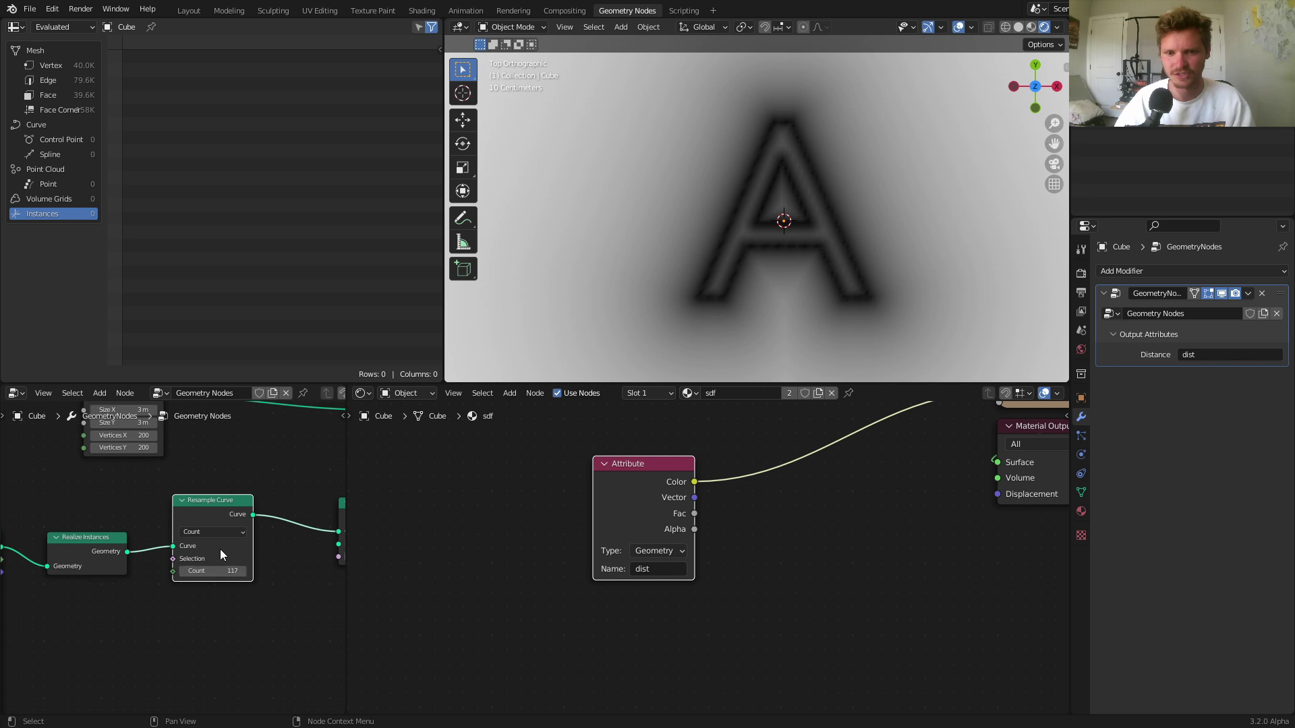
{"action": "key", "text": "ctrl+x"}
Set the Geometry Proximity node's target geometry to Edges and check the letter's distance field
{"action": "scroll", "coordinate": [209, 523], "scroll_direction": "down", "scroll_amount": 4}
{"action": "middle_click_drag", "start_coordinate": [219, 567], "coordinate": [127, 560]}
{"action": "scroll", "coordinate": [297, 565], "scroll_direction": "up", "scroll_amount": 2}
{"action": "left_click", "coordinate": [276, 545]}
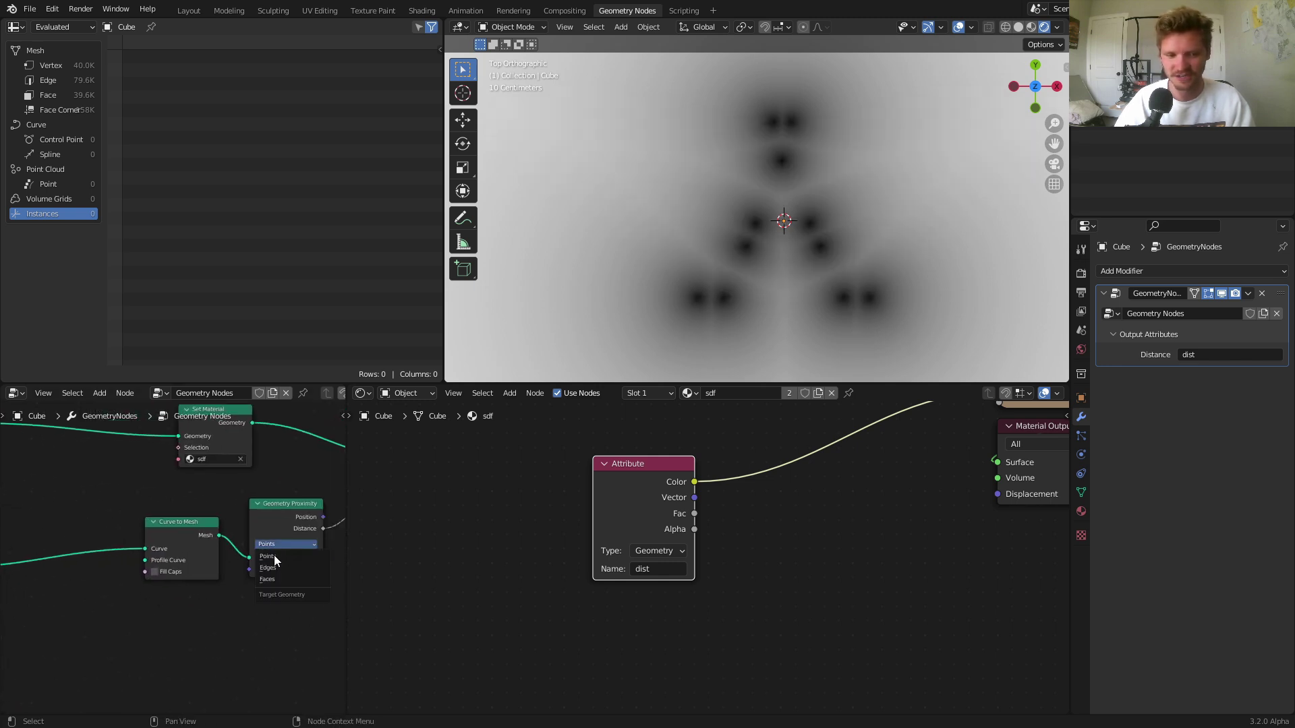
{"action": "left_click", "coordinate": [279, 567]}
{"action": "scroll", "coordinate": [813, 255], "scroll_direction": "down", "scroll_amount": 5}
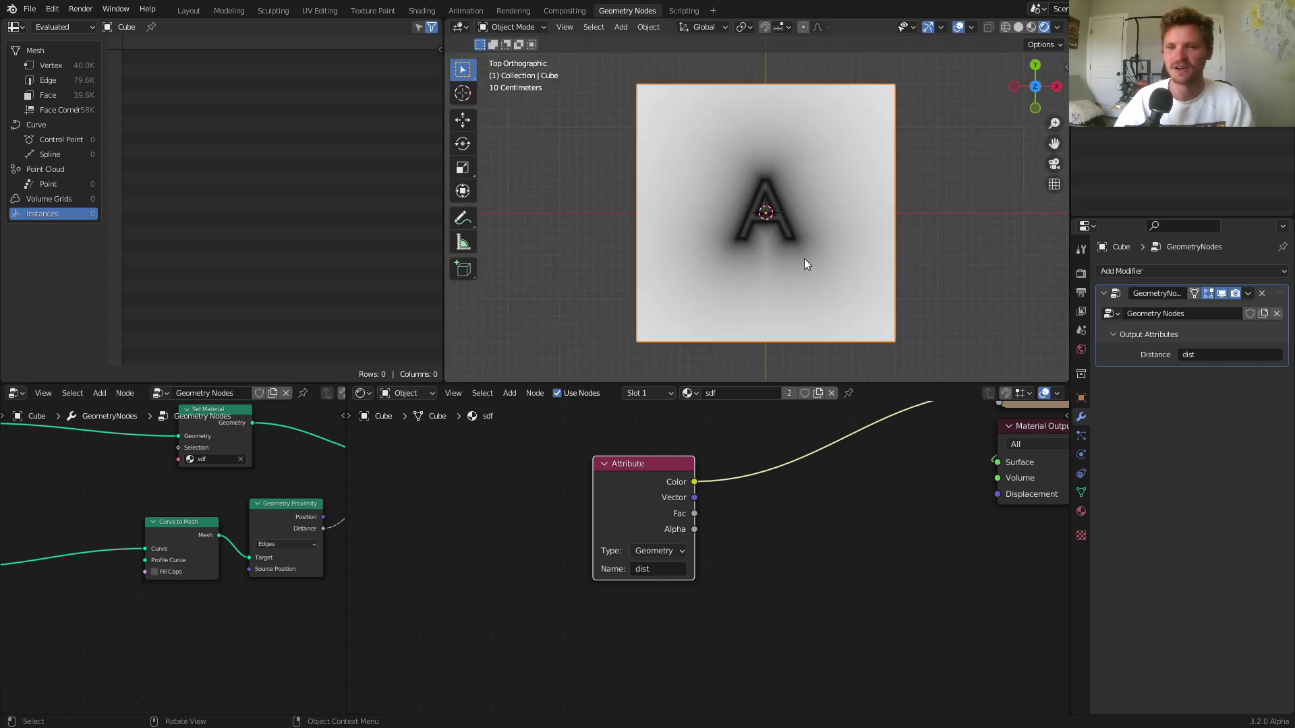
{"action": "scroll", "coordinate": [803, 258], "scroll_direction": "up", "scroll_amount": 1}
{"action": "scroll", "coordinate": [804, 258], "scroll_direction": "up", "scroll_amount": 2}
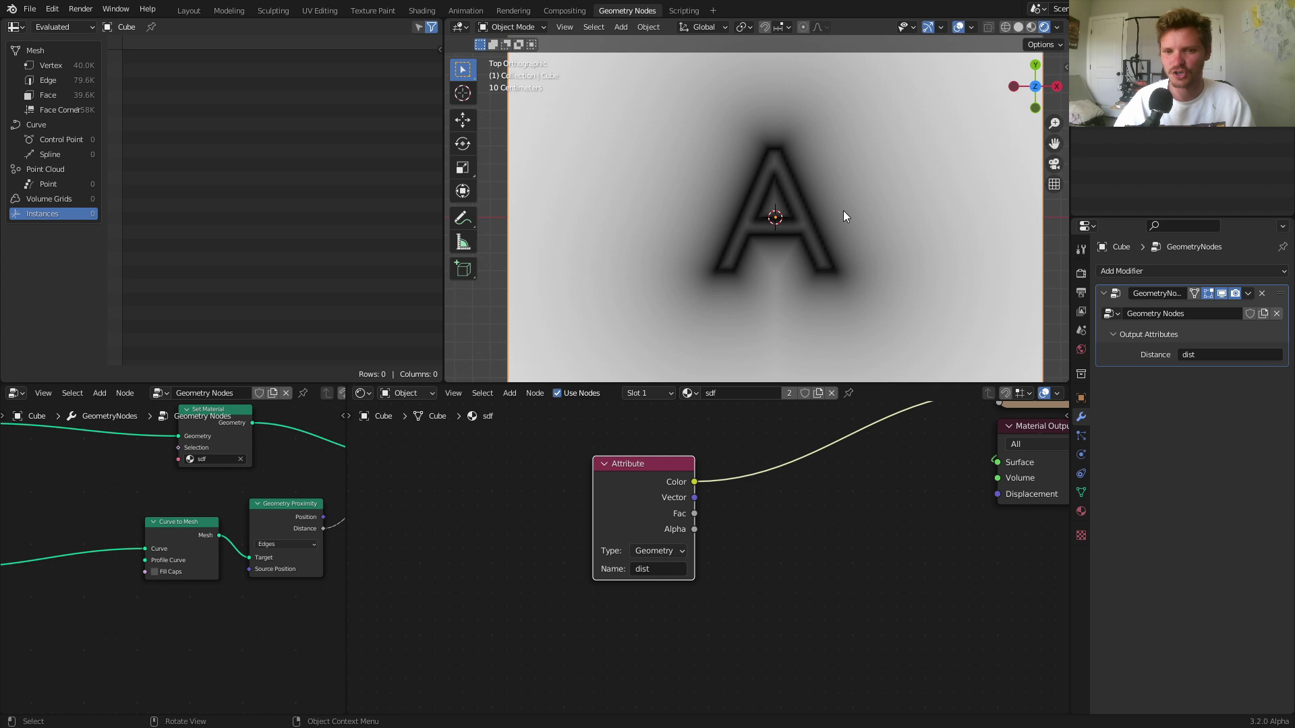
Set the Grid node's Vertices X and Vertices Y together to 1000
{"action": "middle_click_drag", "start_coordinate": [201, 481], "coordinate": [283, 497]}
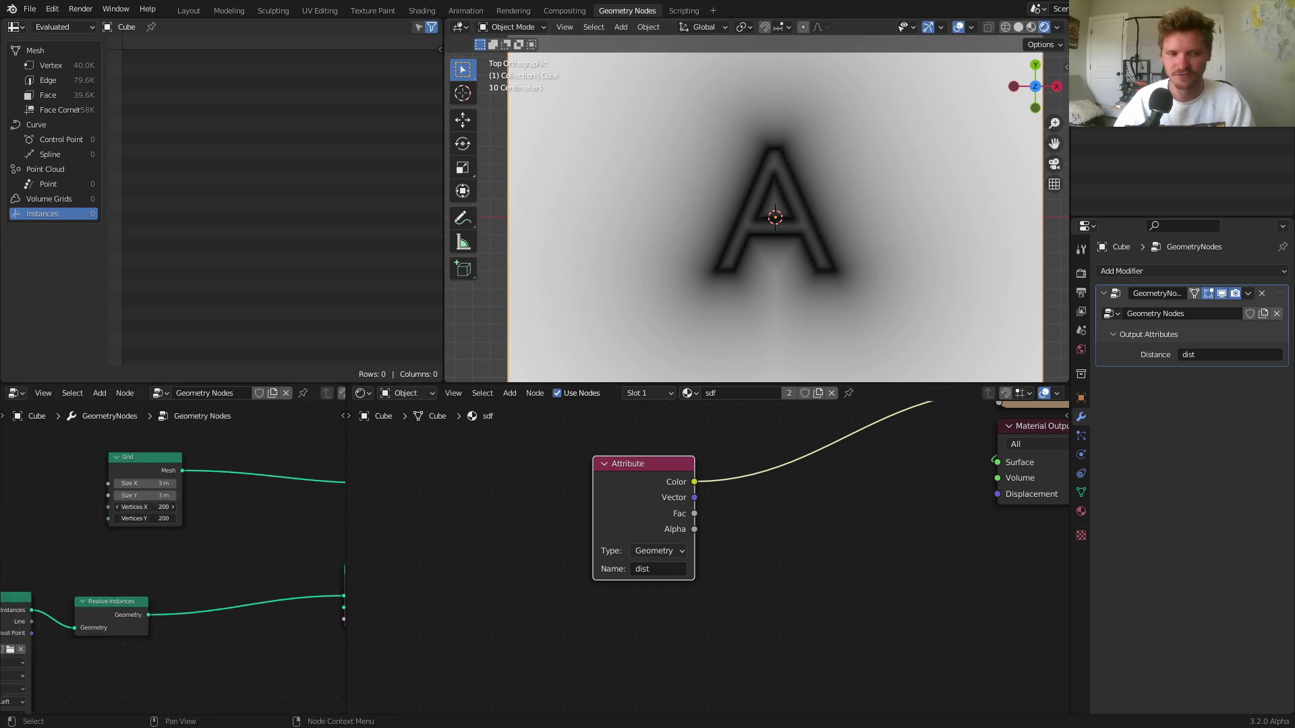
{"action": "mouse_move", "coordinate": [161, 507]}
{"action": "left_mouse_down"}
{"action": "mouse_move", "coordinate": [125, 516]}
{"action": "mouse_move", "coordinate": [161, 508]}
{"action": "left_mouse_up"}
{"action": "left_click", "coordinate": [160, 507]}
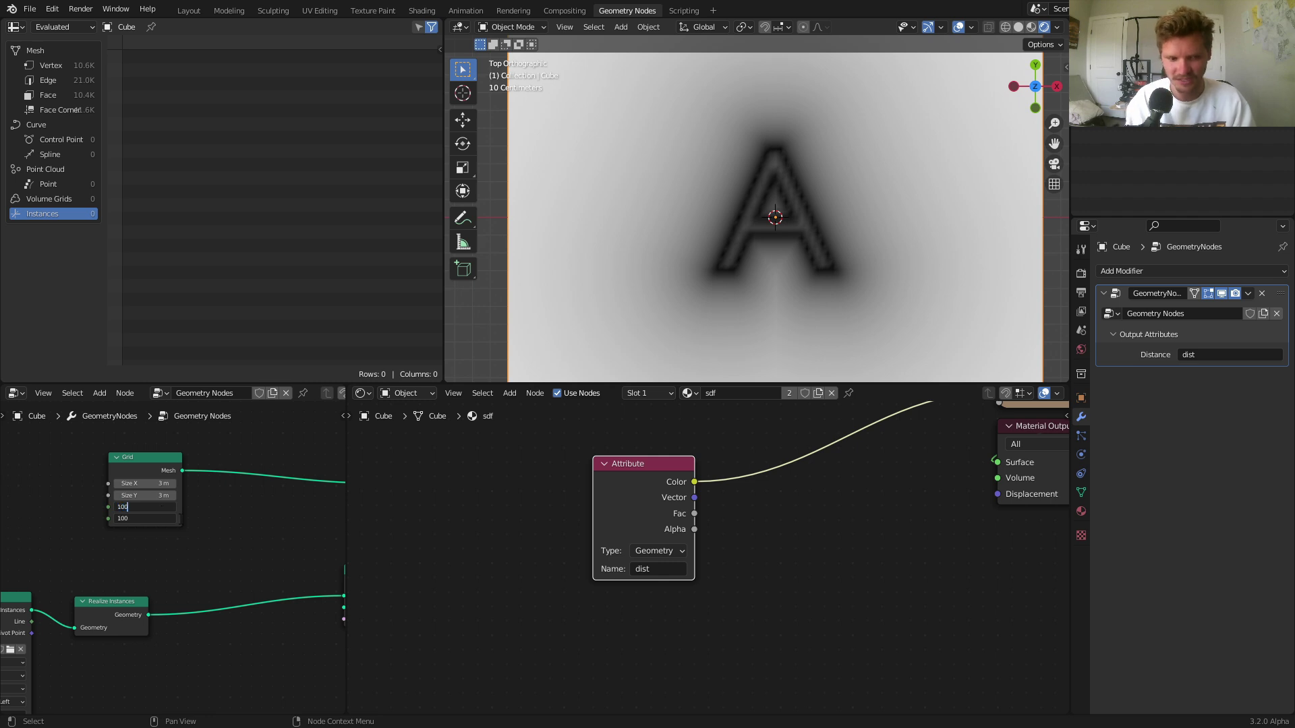
{"action": "type", "text": "1000"}
{"action": "key", "text": "Return"}
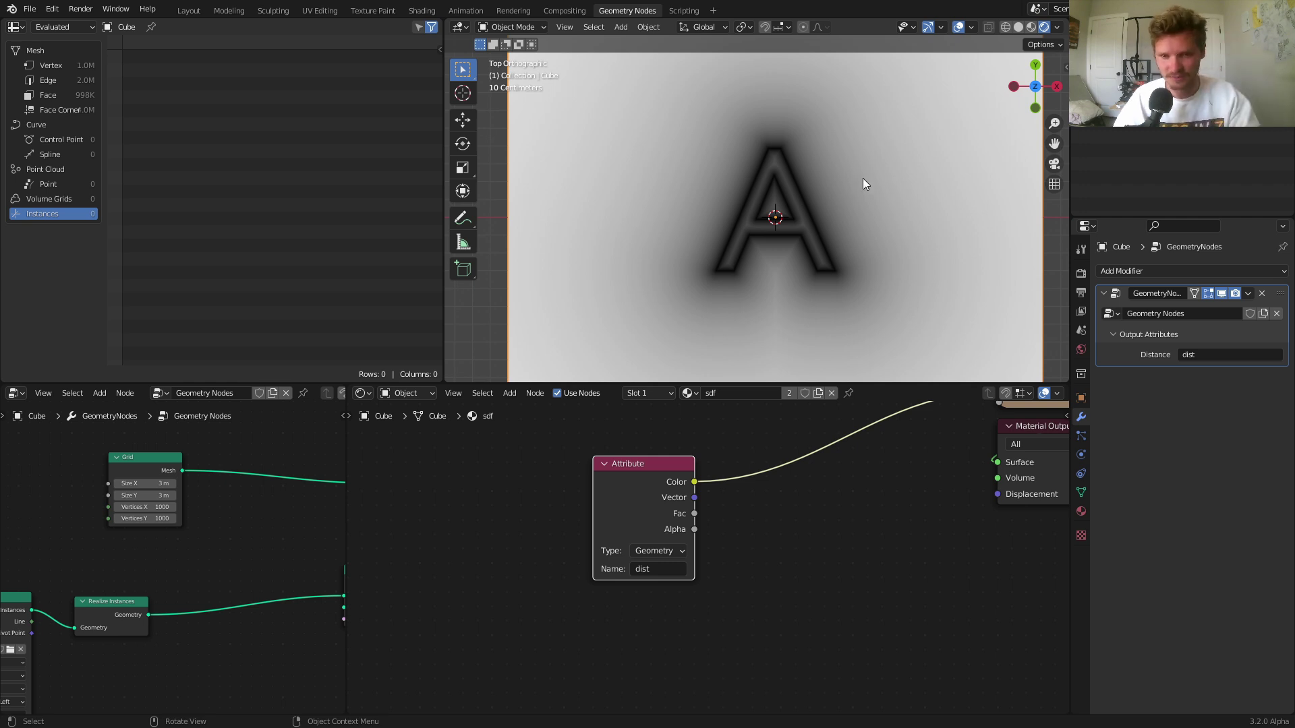
Move the Attribute node away from the output and insert a Math node between its Color output and the Viewer
{"action": "left_click_drag", "start_coordinate": [662, 480], "coordinate": [587, 467]}
{"action": "scroll", "coordinate": [775, 215], "scroll_direction": "down", "scroll_amount": 2}
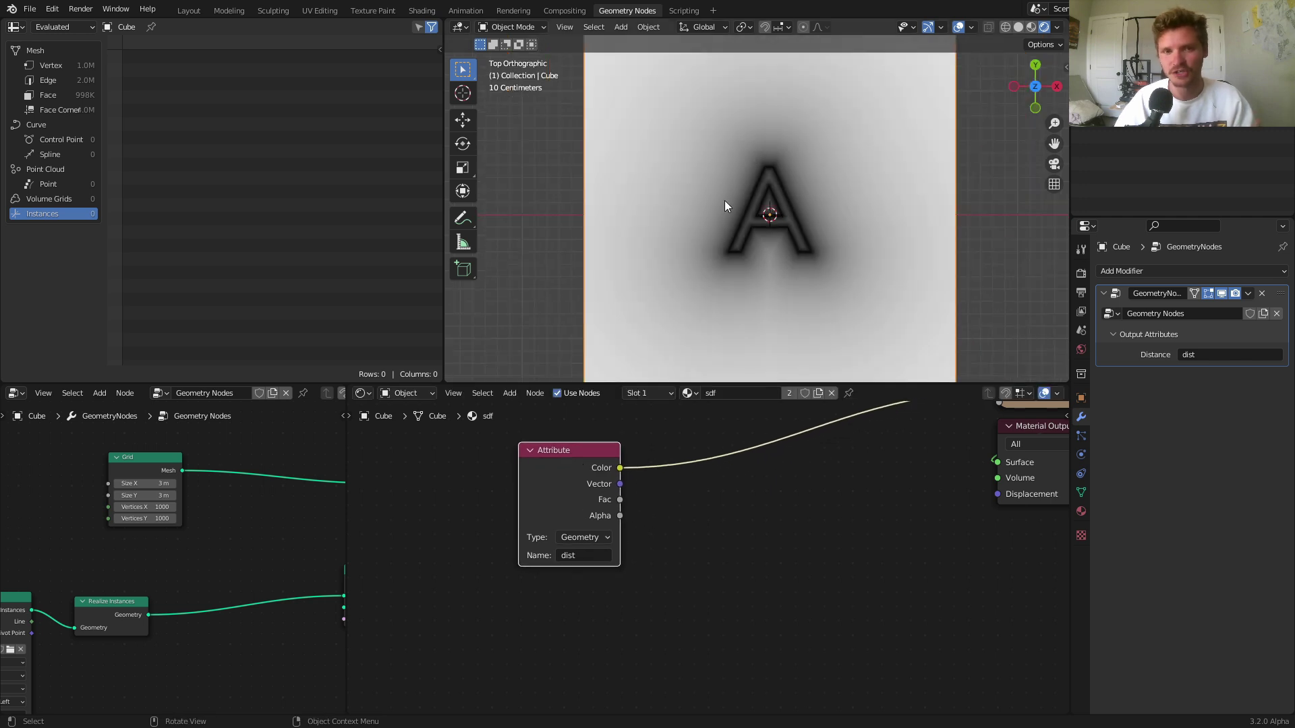
{"action": "middle_click_drag", "start_coordinate": [668, 447], "coordinate": [631, 484]}
{"action": "key", "text": "shift+a"}
{"action": "left_click", "coordinate": [616, 455]}
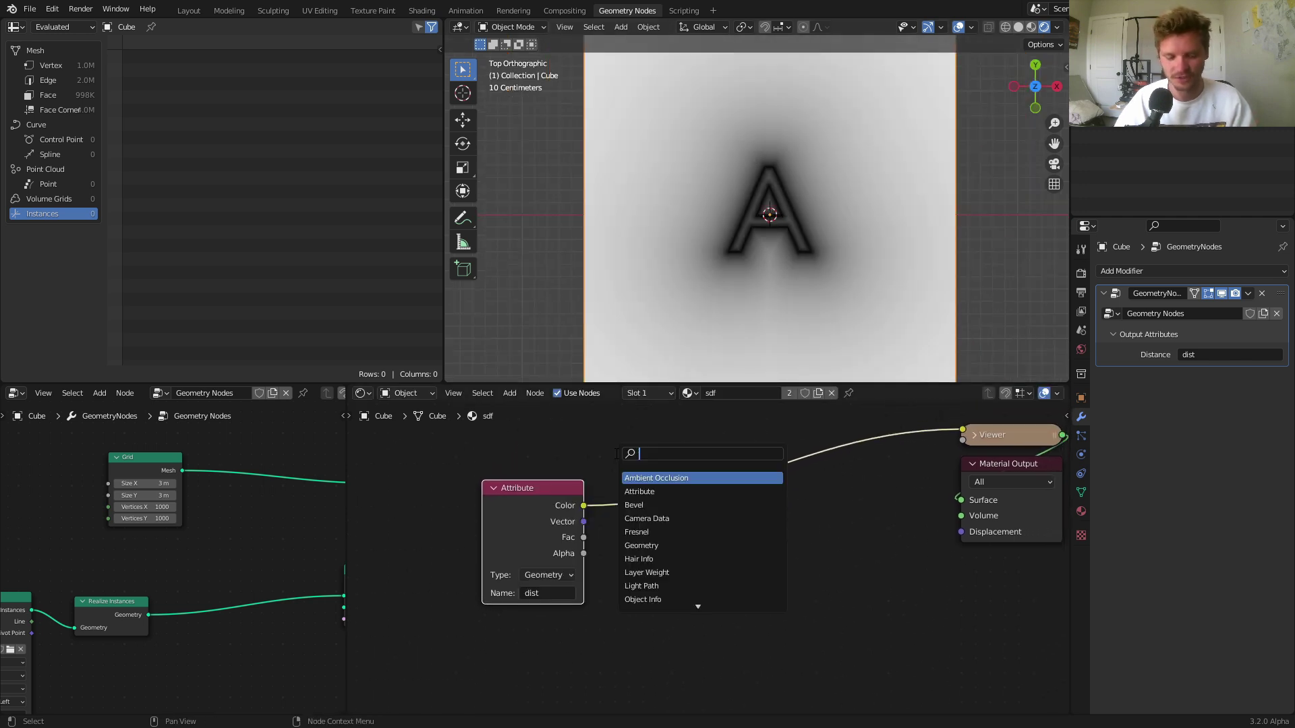
{"action": "type", "text": "math"}
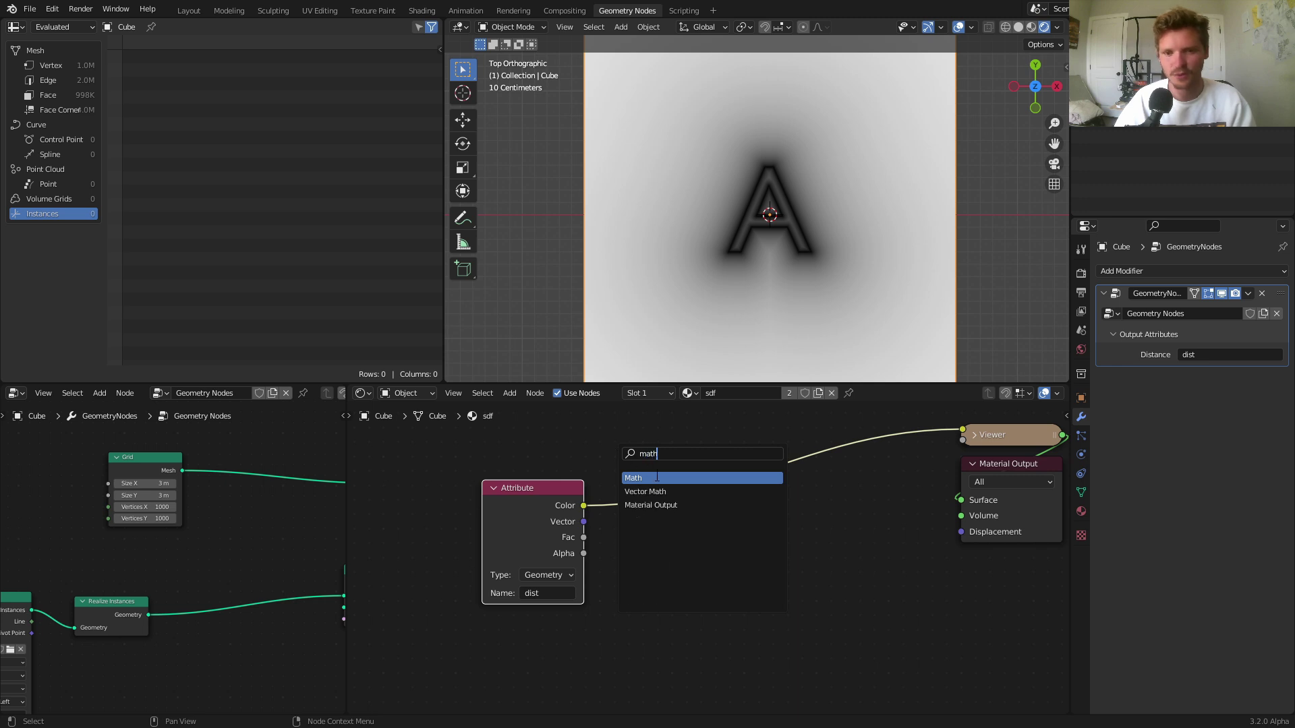
{"action": "left_click", "coordinate": [657, 478]}
{"action": "left_click", "coordinate": [658, 477]}
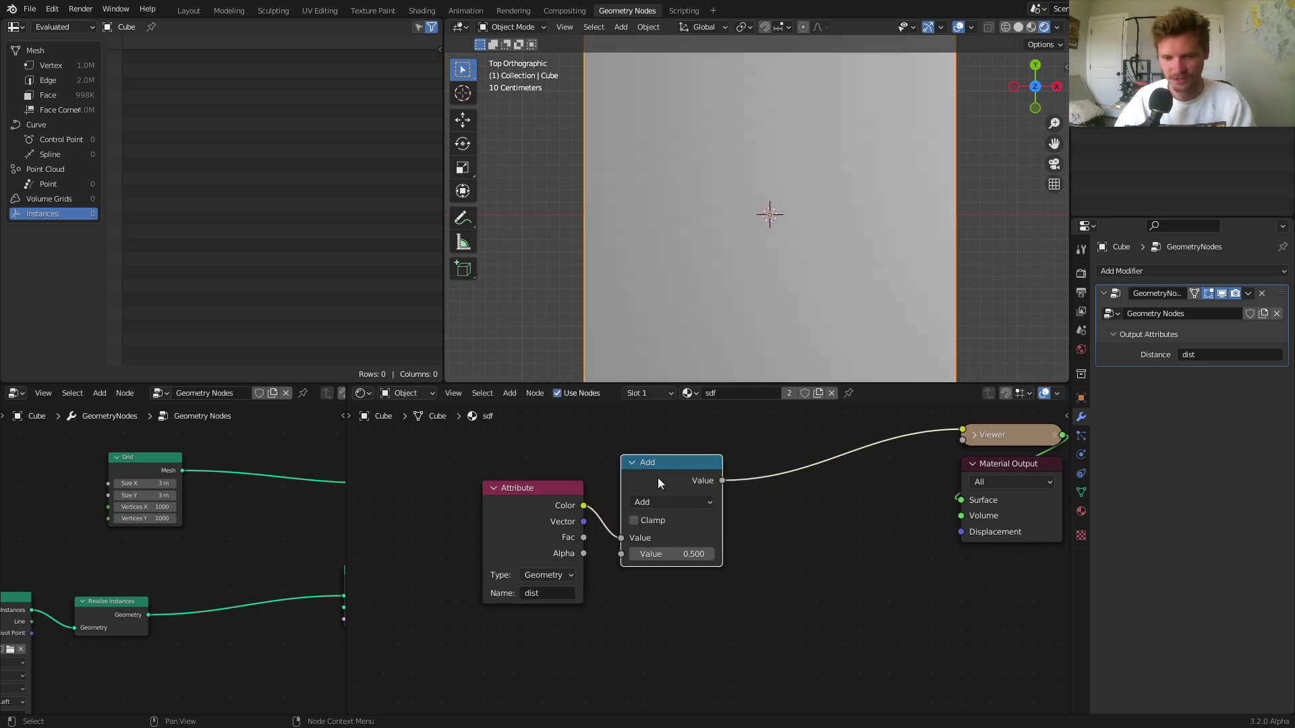
Change the Math node's operation to Multiply and raise its value to 5.3
{"action": "left_click", "coordinate": [686, 500]}
{"action": "left_click", "coordinate": [671, 574]}
{"action": "left_click_drag", "start_coordinate": [702, 553], "coordinate": [804, 554]}
Duplicate the Multiply node onto the link to the Viewer and set the copy's operation to Fraction
{"action": "key", "text": "shift+d"}
{"action": "left_click", "coordinate": [835, 489]}
{"action": "left_click", "coordinate": [840, 489]}
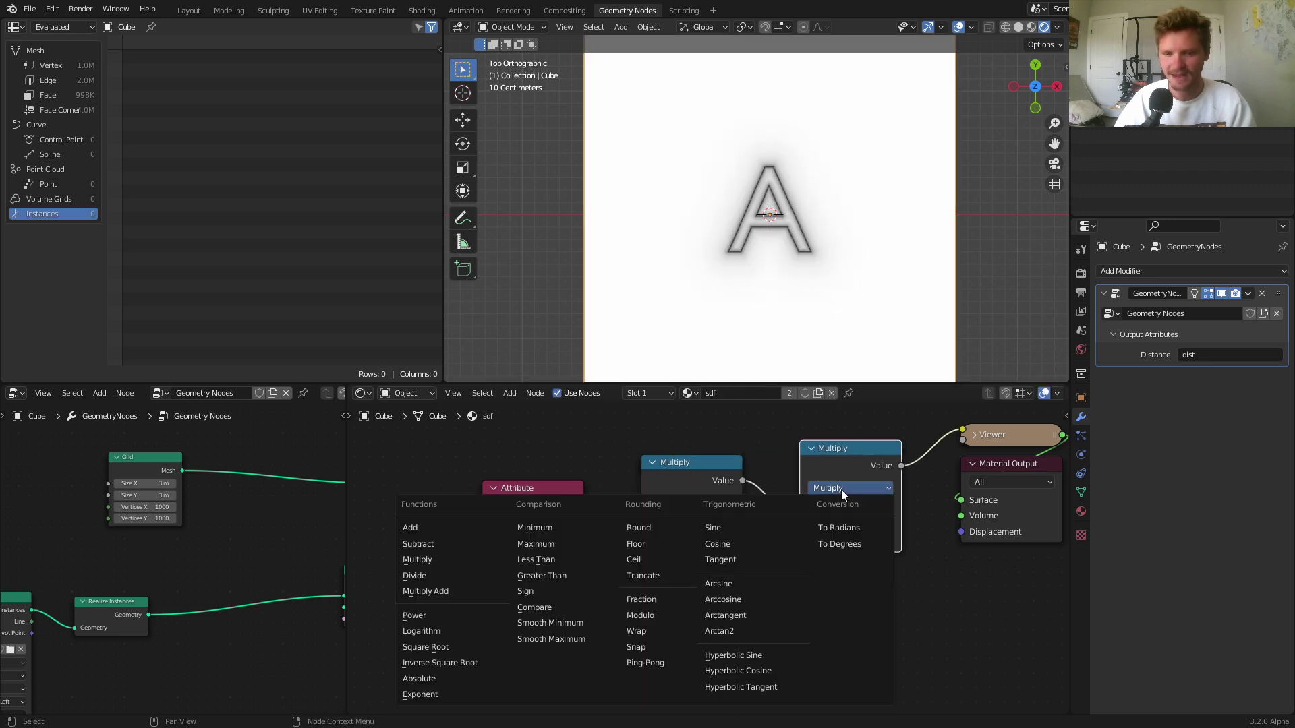
{"action": "left_click", "coordinate": [651, 602]}
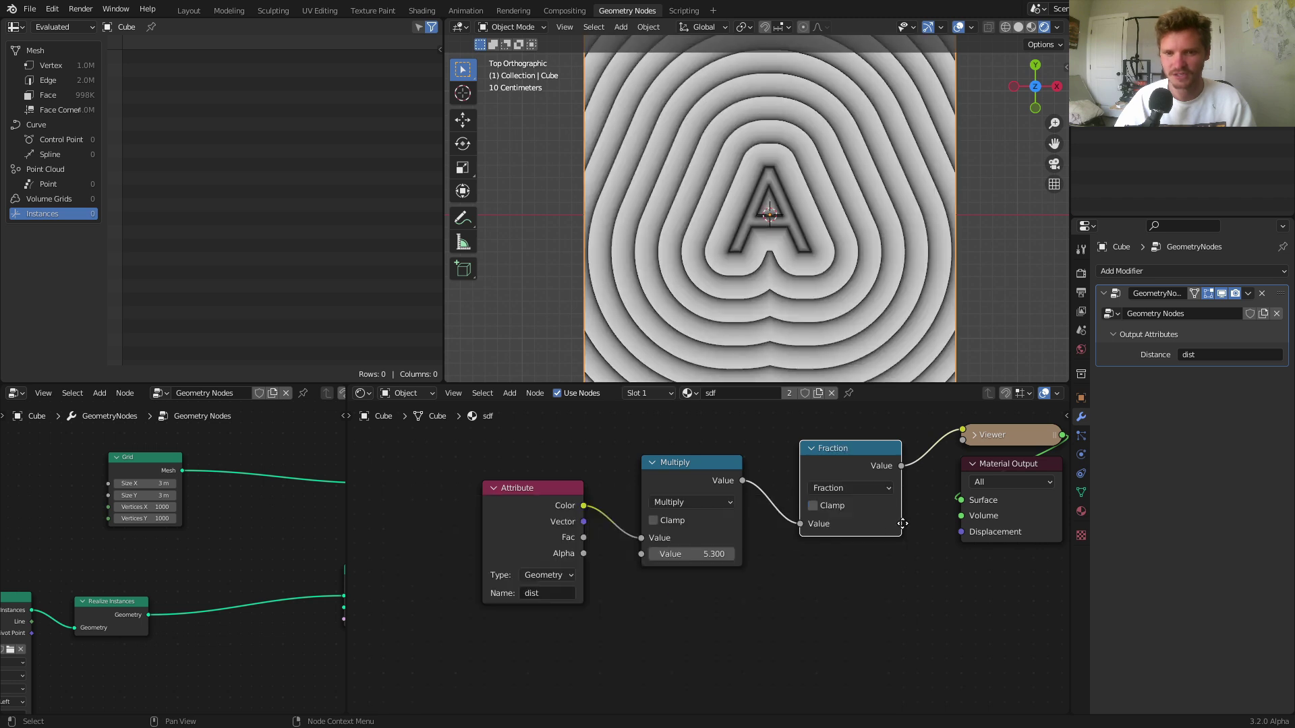
Move the Viewer and Material Output nodes farther from the Fraction node to make room
{"action": "middle_click_drag", "start_coordinate": [903, 524], "coordinate": [657, 522]}
{"action": "left_click_drag", "start_coordinate": [863, 564], "coordinate": [773, 437]}
{"action": "left_click_drag", "start_coordinate": [772, 437], "coordinate": [910, 448]}
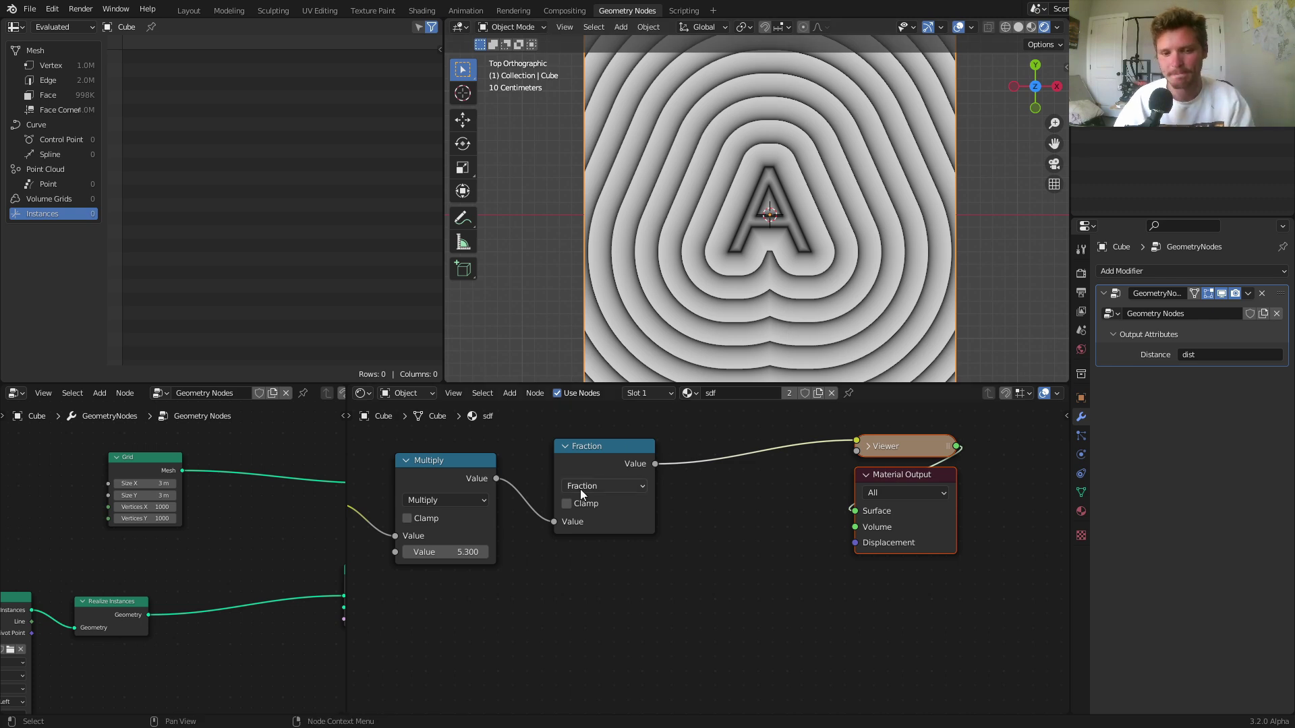
Raise the Multiply node's value to 11.5 and inspect the bands around the letter
{"action": "left_click_drag", "start_coordinate": [446, 552], "coordinate": [540, 552]}
{"action": "scroll", "coordinate": [766, 241], "scroll_direction": "up", "scroll_amount": 10}
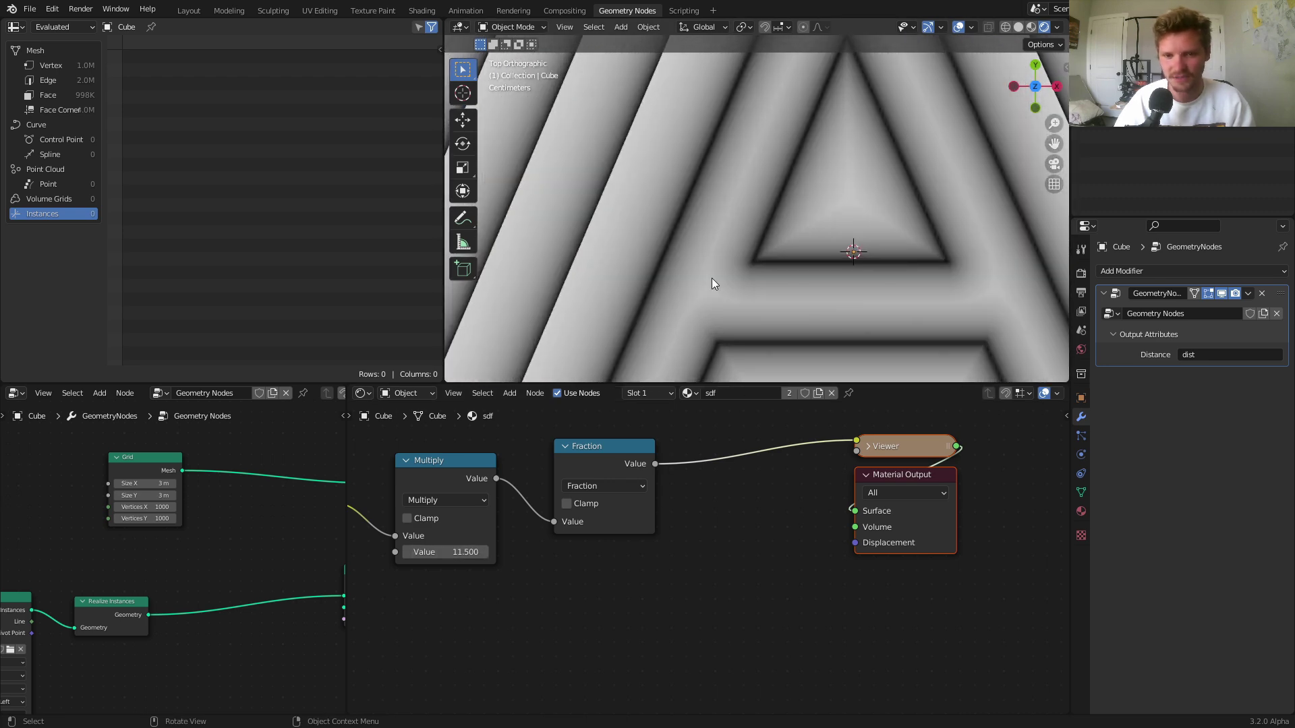
{"action": "scroll", "coordinate": [711, 277], "scroll_direction": "down", "scroll_amount": 5}
Duplicate the Fraction node before the Viewer and set the copy to Greater Than with a Threshold of 0.5
{"action": "left_click", "coordinate": [600, 469]}
{"action": "key", "text": "shift+d"}
{"action": "left_click", "coordinate": [757, 455]}
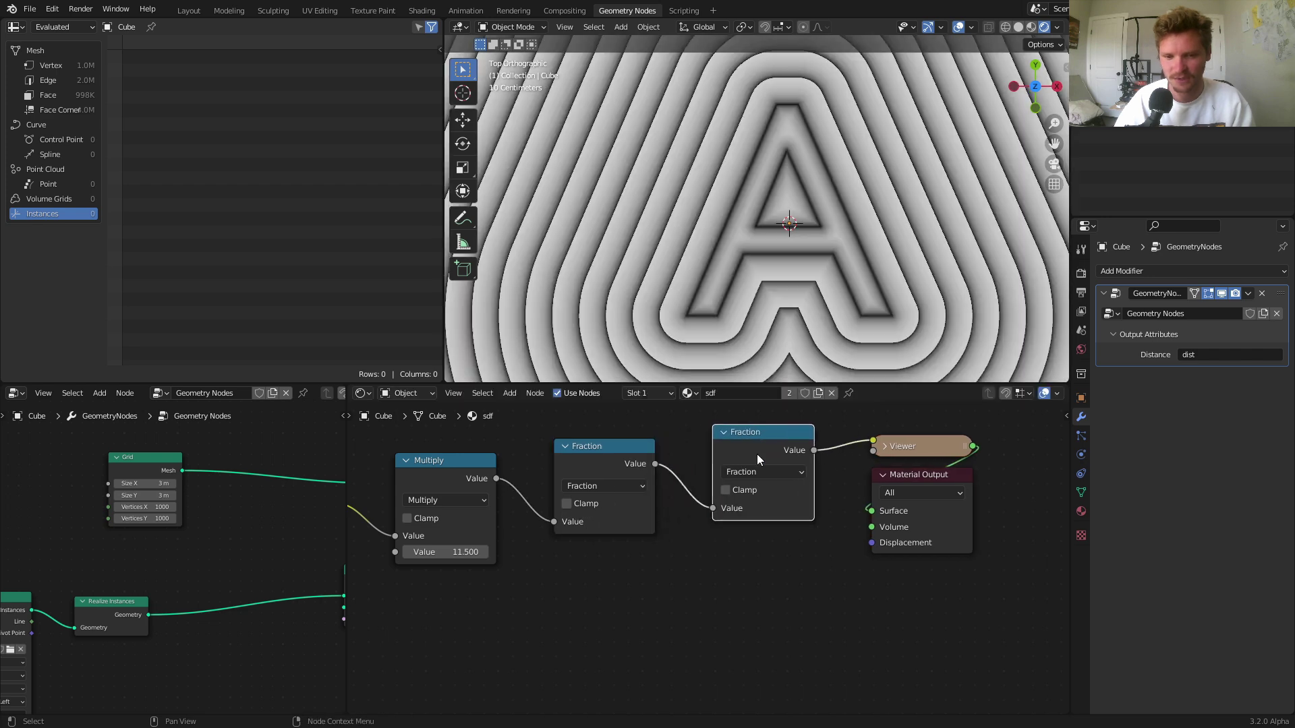
{"action": "left_click", "coordinate": [765, 468]}
{"action": "left_click", "coordinate": [754, 502]}
{"action": "left_click", "coordinate": [769, 524]}
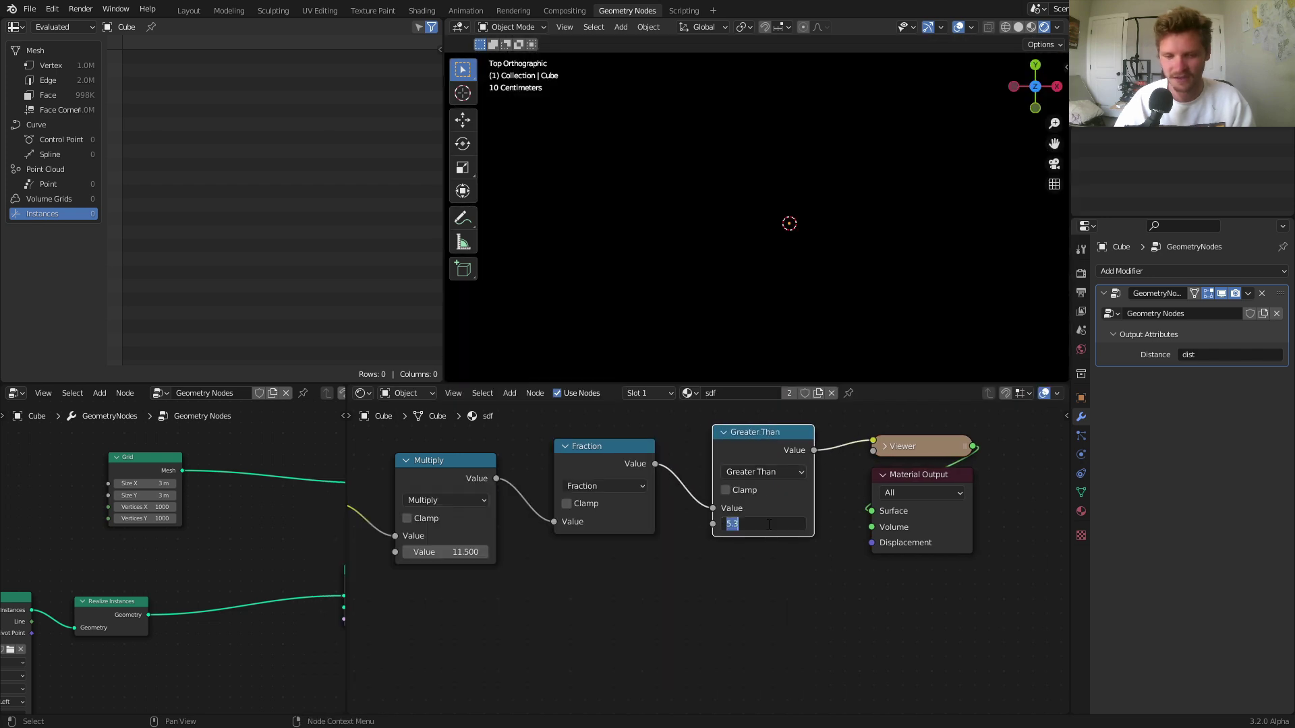
{"action": "type", "text": ".5"}
{"action": "key", "text": "Return"}
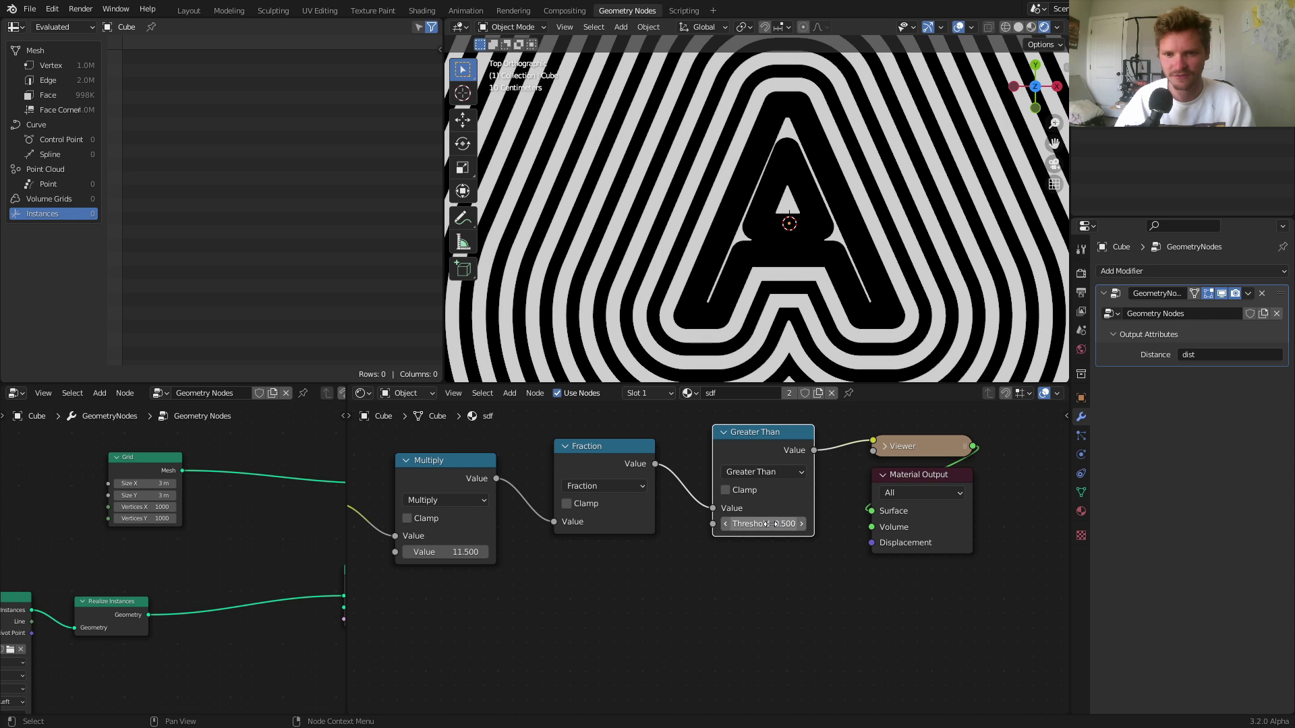
Duplicate the Fraction node onto the link between Multiply and Fraction and set the copy's operation to Add
{"action": "scroll", "coordinate": [636, 572], "scroll_direction": "down", "scroll_amount": 2}
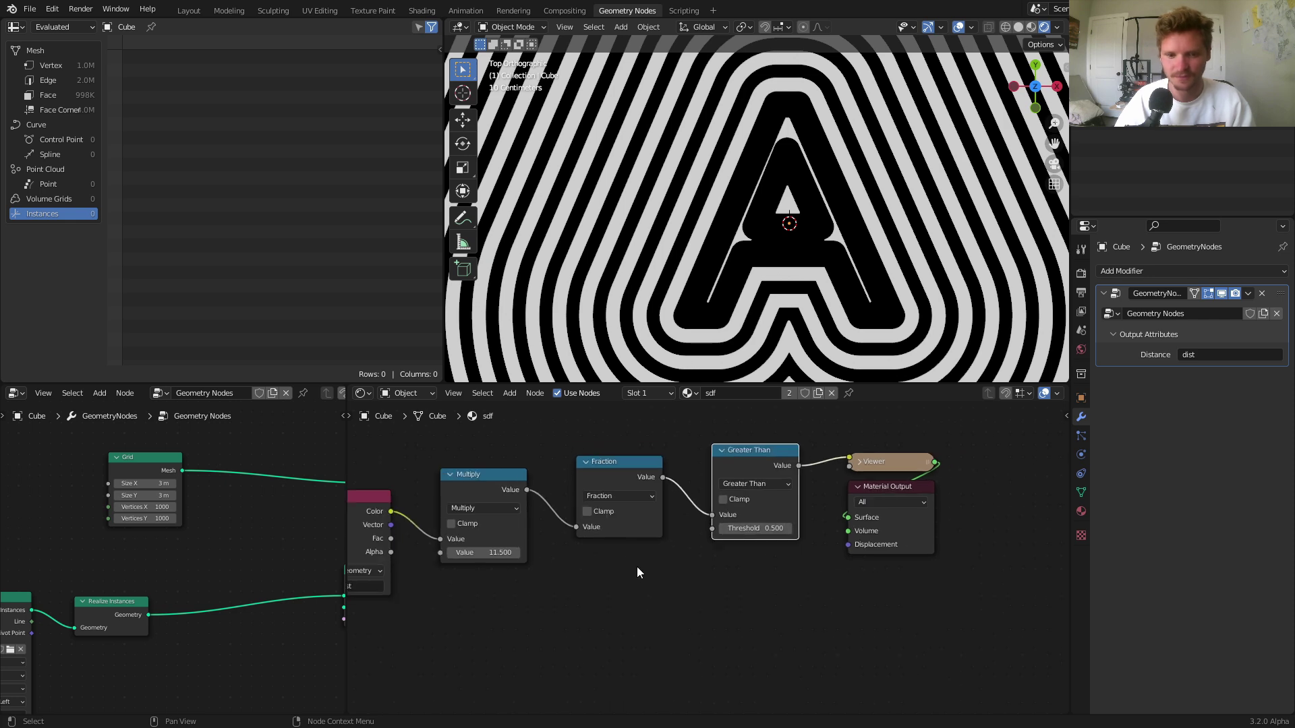
{"action": "left_click", "coordinate": [629, 464]}
{"action": "key", "text": "shift+d"}
{"action": "left_click", "coordinate": [602, 501]}
{"action": "left_click", "coordinate": [609, 504]}
{"action": "key", "text": "a"}
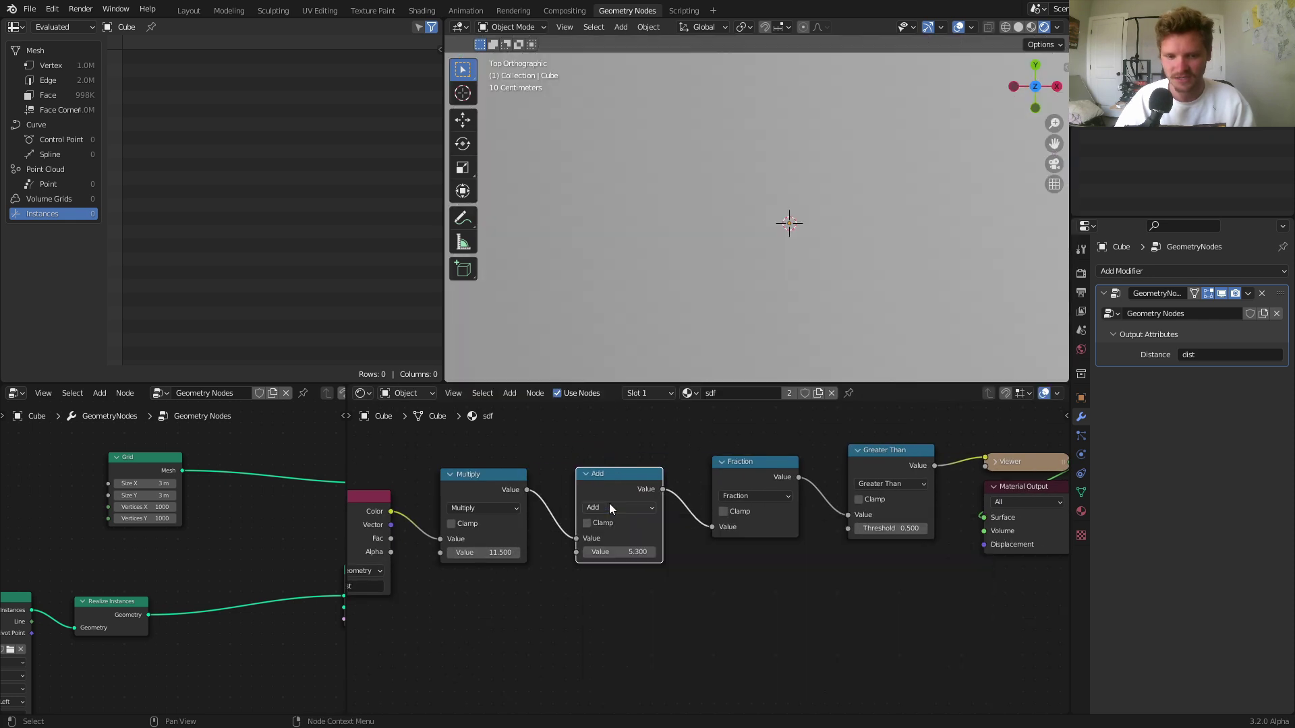
Try different Add values to shift the bands and set the Greater Than threshold to 0.19
{"action": "left_click_drag", "start_coordinate": [612, 549], "coordinate": [739, 552], "text": "shift"}
{"action": "left_click_drag", "start_coordinate": [881, 531], "coordinate": [861, 530]}
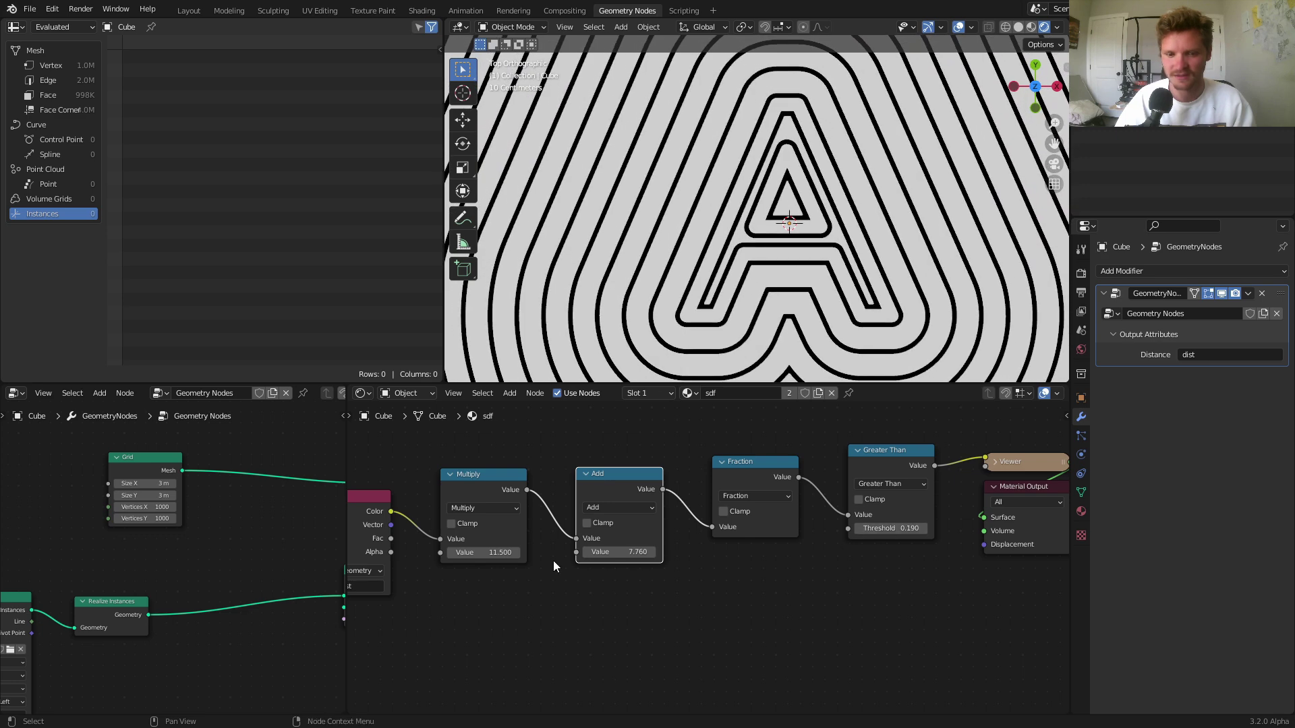
{"action": "left_click_drag", "start_coordinate": [611, 552], "coordinate": [617, 561]}
Drive the Add node's value with the expression #frame/10 and play the animation
{"action": "left_click", "coordinate": [618, 553]}
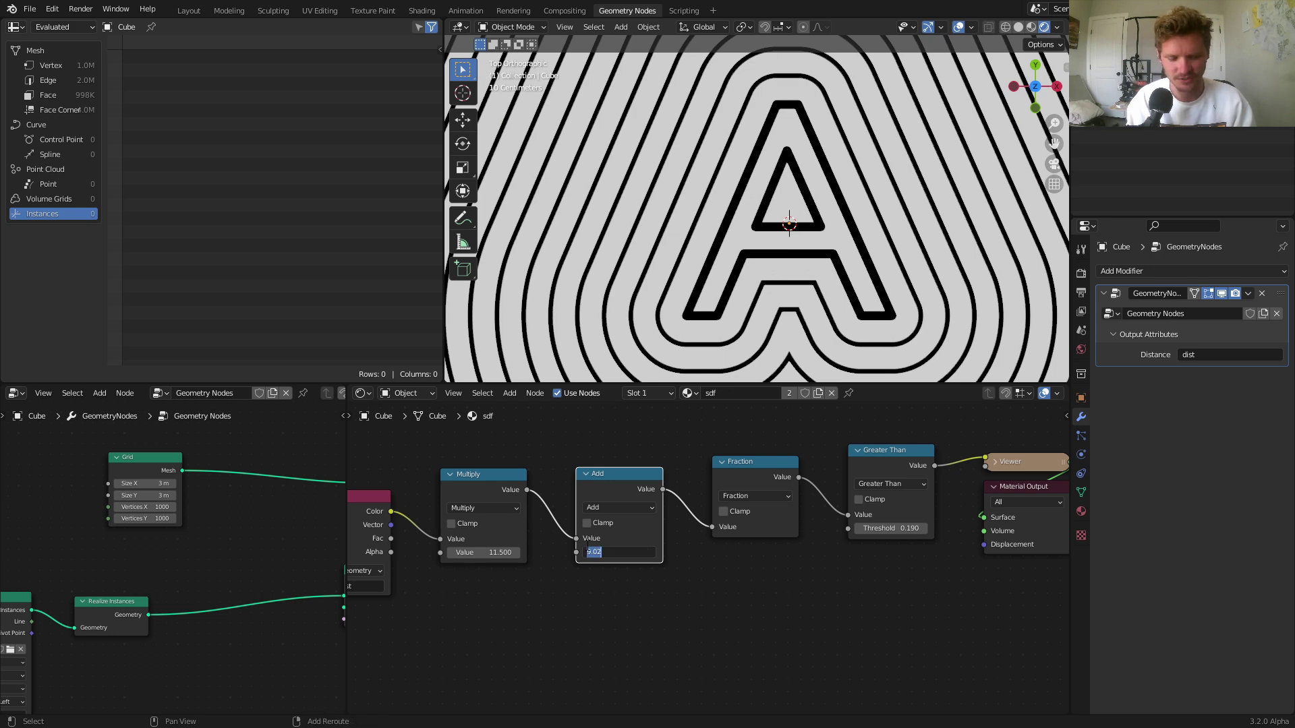
{"action": "type", "text": "#frame"}
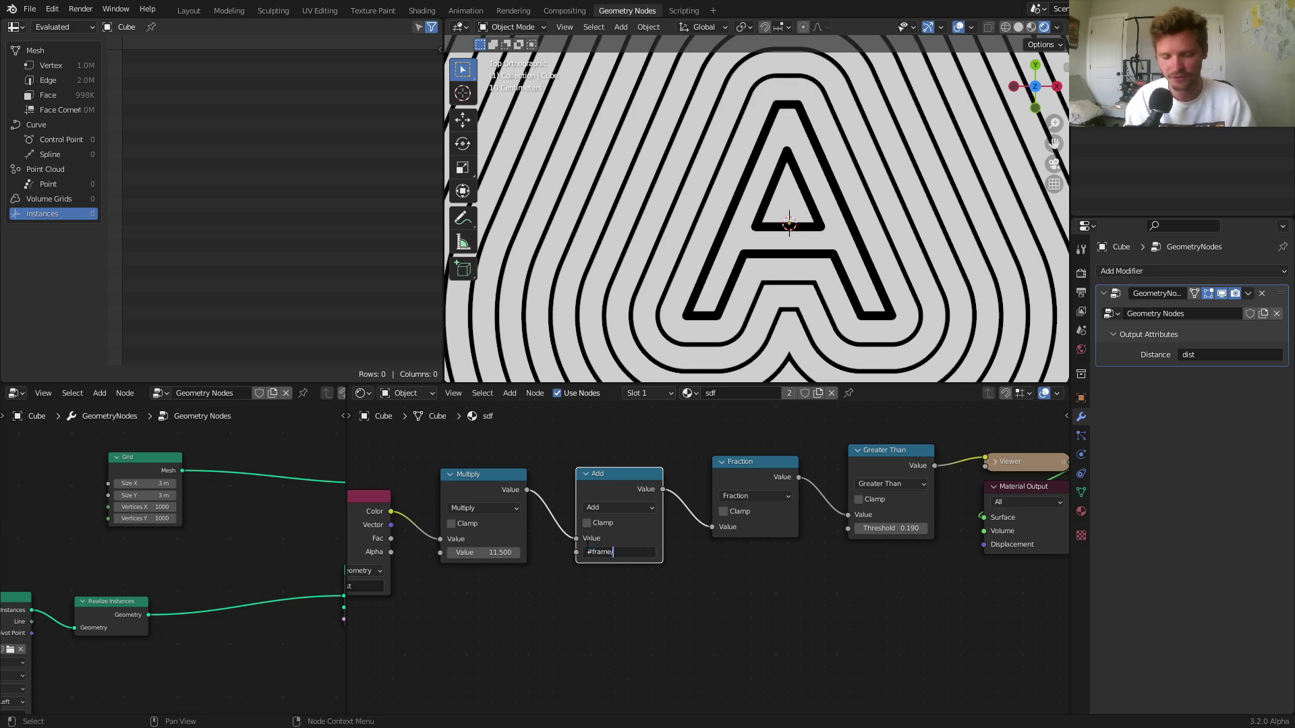
{"action": "type", "text": "/10"}
{"action": "key", "text": "Return"}
{"action": "key", "text": "space"}
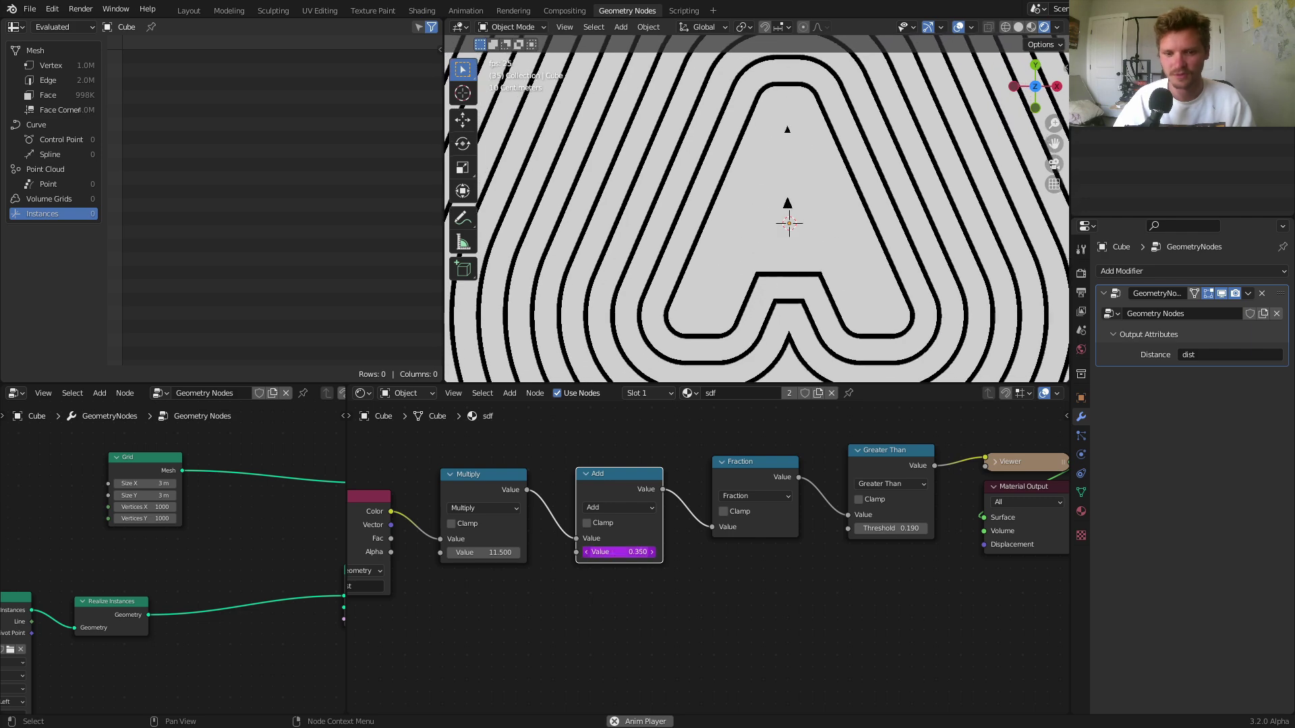
Change the Add value's driver expression to frame/30 and set the Greater Than threshold to 0.82
{"action": "double_click", "coordinate": [613, 553]}
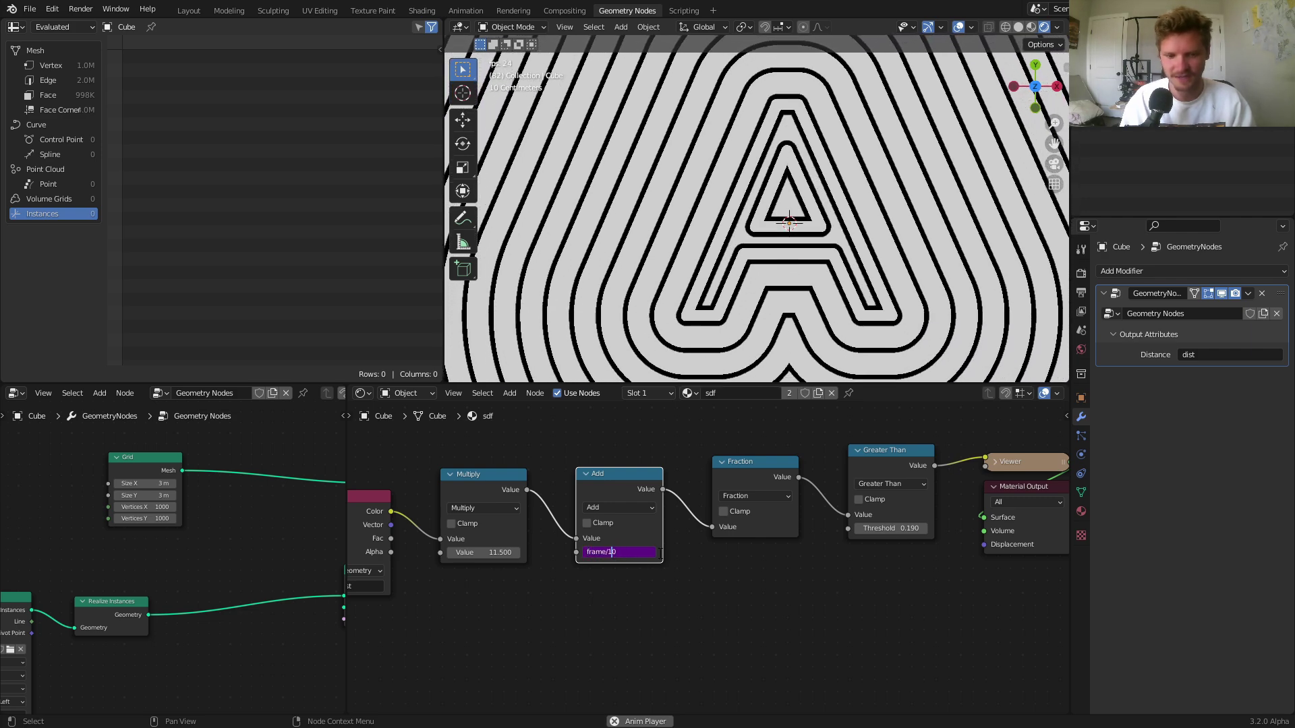
{"action": "key", "text": "BackSpace"}
{"action": "type", "text": "3"}
{"action": "key", "text": "Return"}
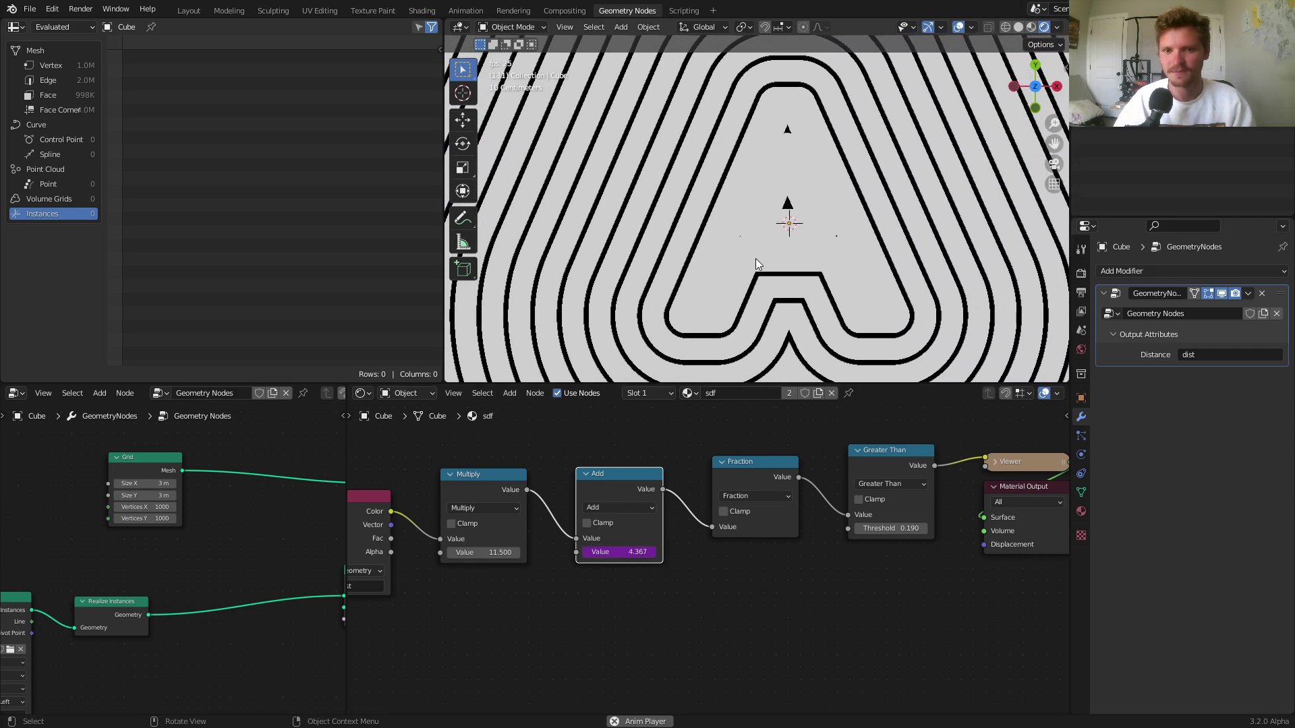
{"action": "scroll", "coordinate": [756, 263], "scroll_direction": "down", "scroll_amount": 5}
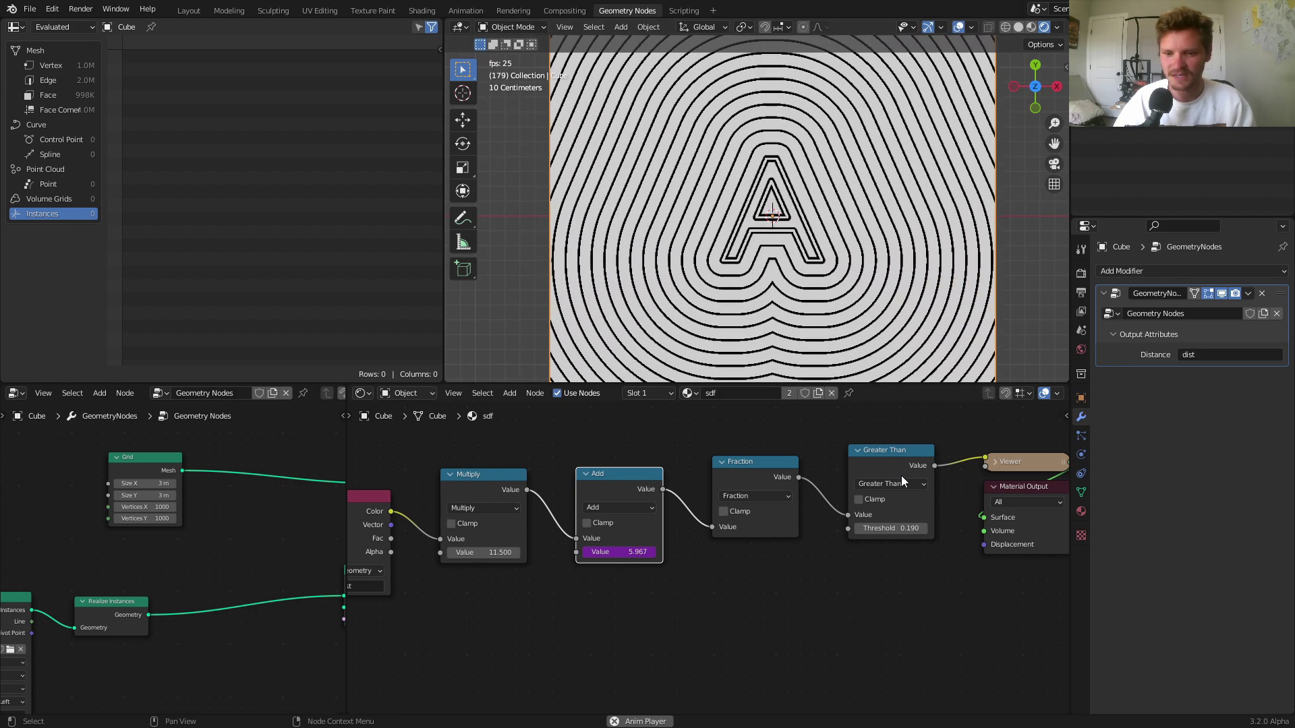
{"action": "left_click_drag", "start_coordinate": [890, 528], "coordinate": [948, 528]}
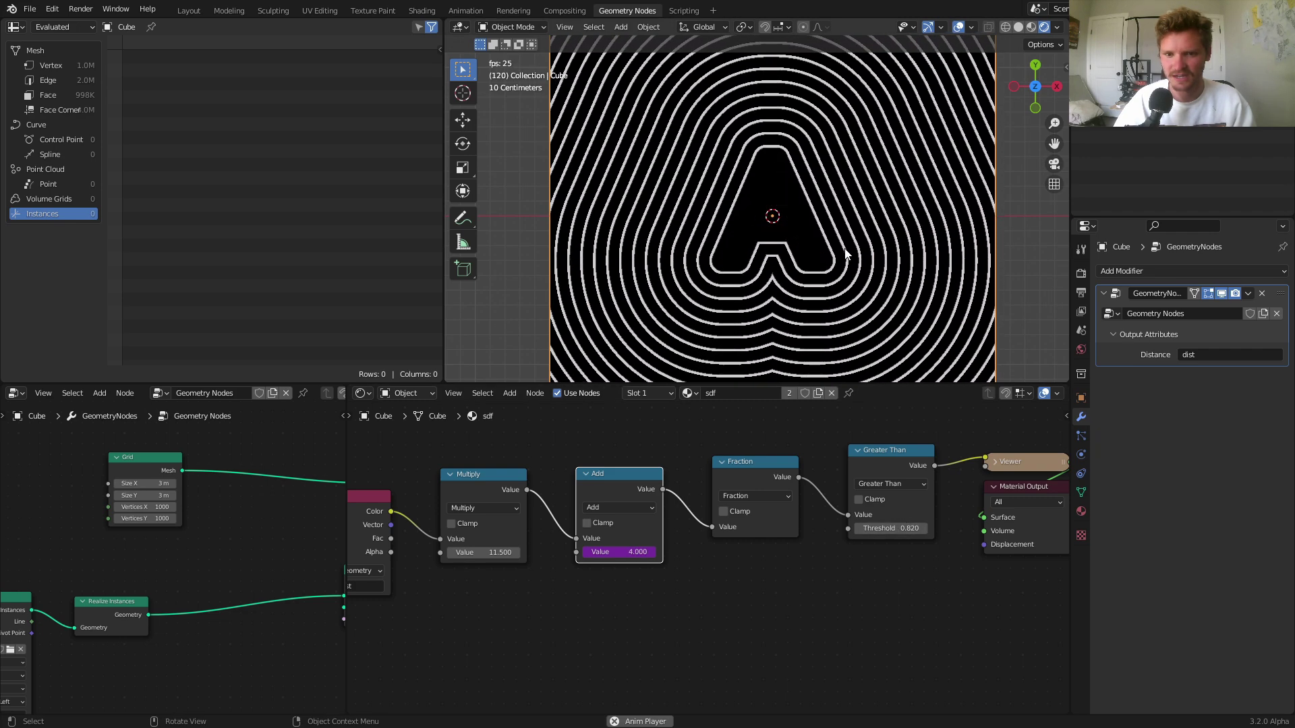
Set the Geometry Proximity node's target geometry to Points
{"action": "middle_click_drag", "start_coordinate": [52, 588], "coordinate": [63, 545]}
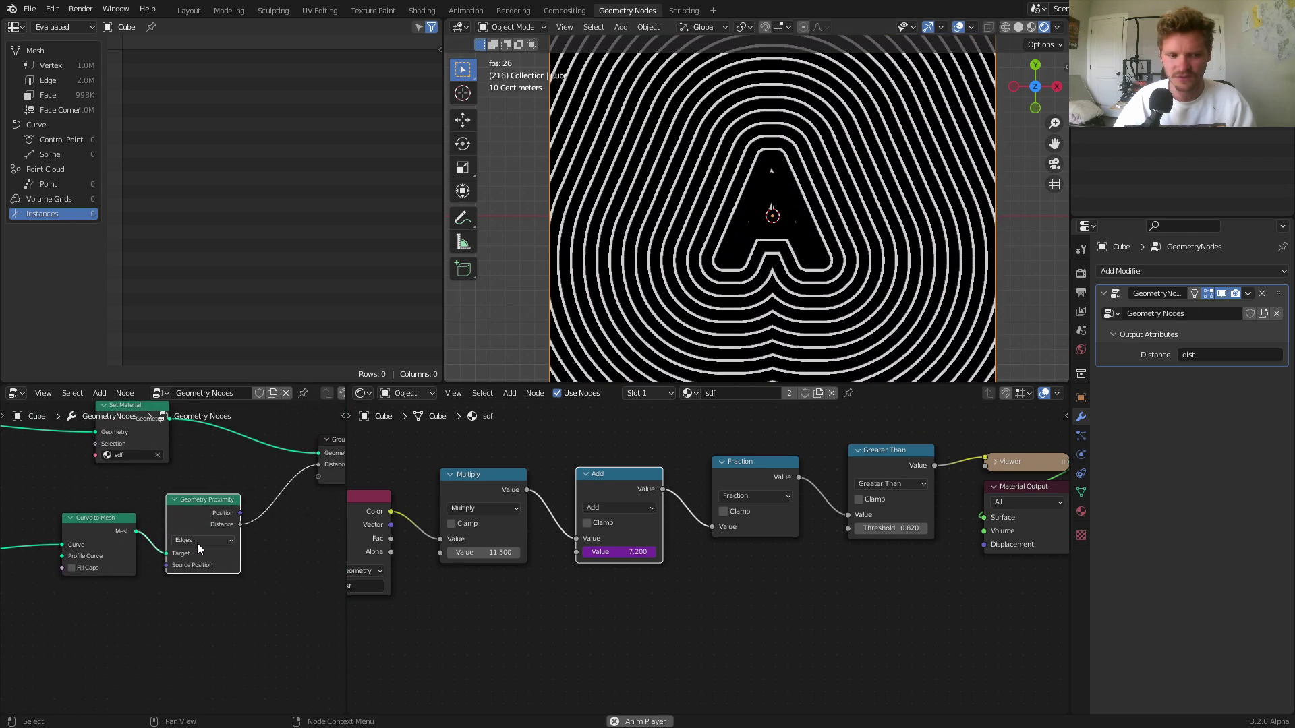
{"action": "left_click", "coordinate": [197, 543]}
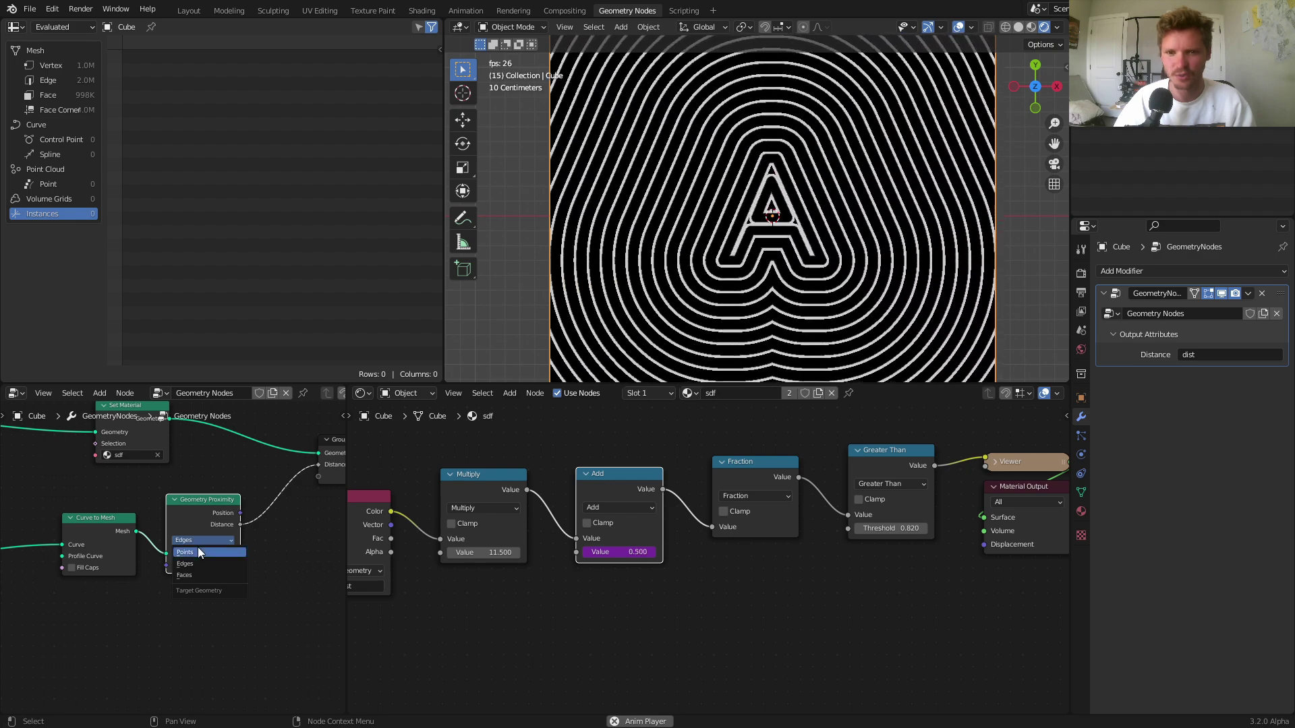
{"action": "left_click", "coordinate": [198, 551]}
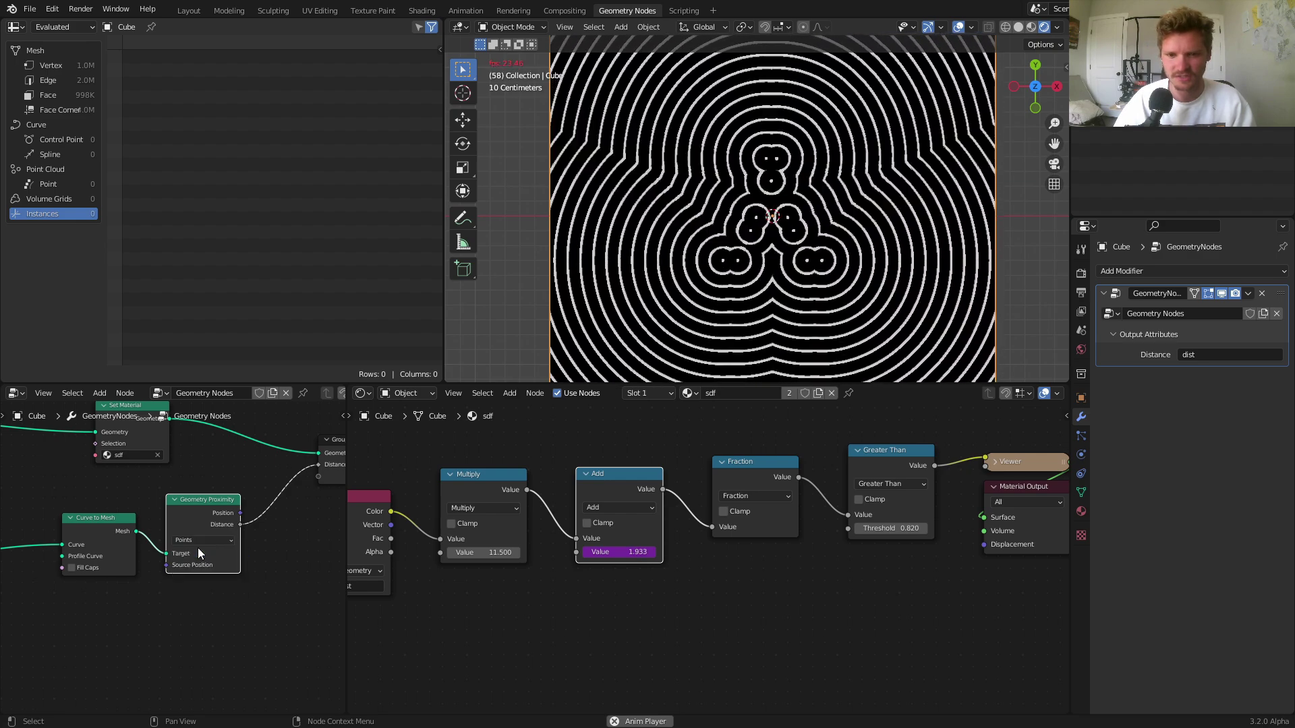
Insert a Resample Curve node between Realize Instances and Curve to Mesh with a Count of 100 and inspect the bands
{"action": "middle_click_drag", "start_coordinate": [191, 549], "coordinate": [50, 524]}
{"action": "key", "text": "shift+a"}
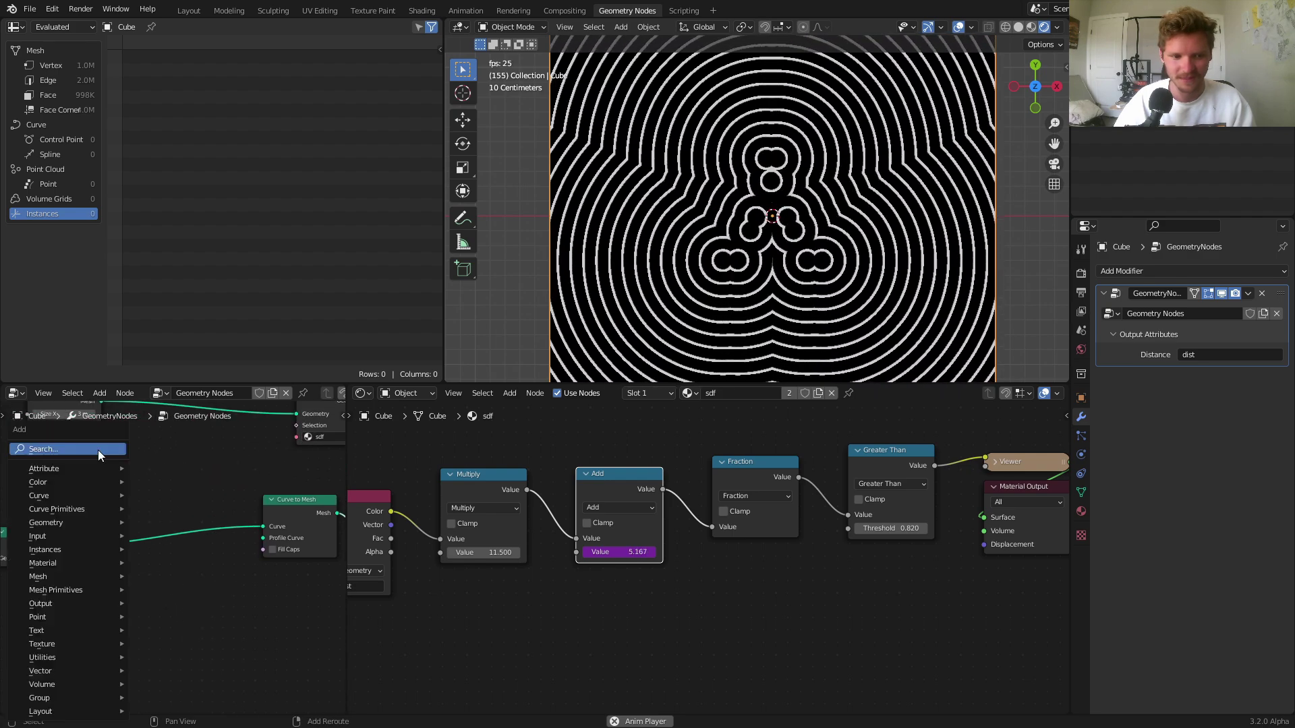
{"action": "left_click", "coordinate": [99, 450]}
{"action": "type", "text": "res"}
{"action": "key", "text": "Return"}
{"action": "left_click", "coordinate": [131, 516]}
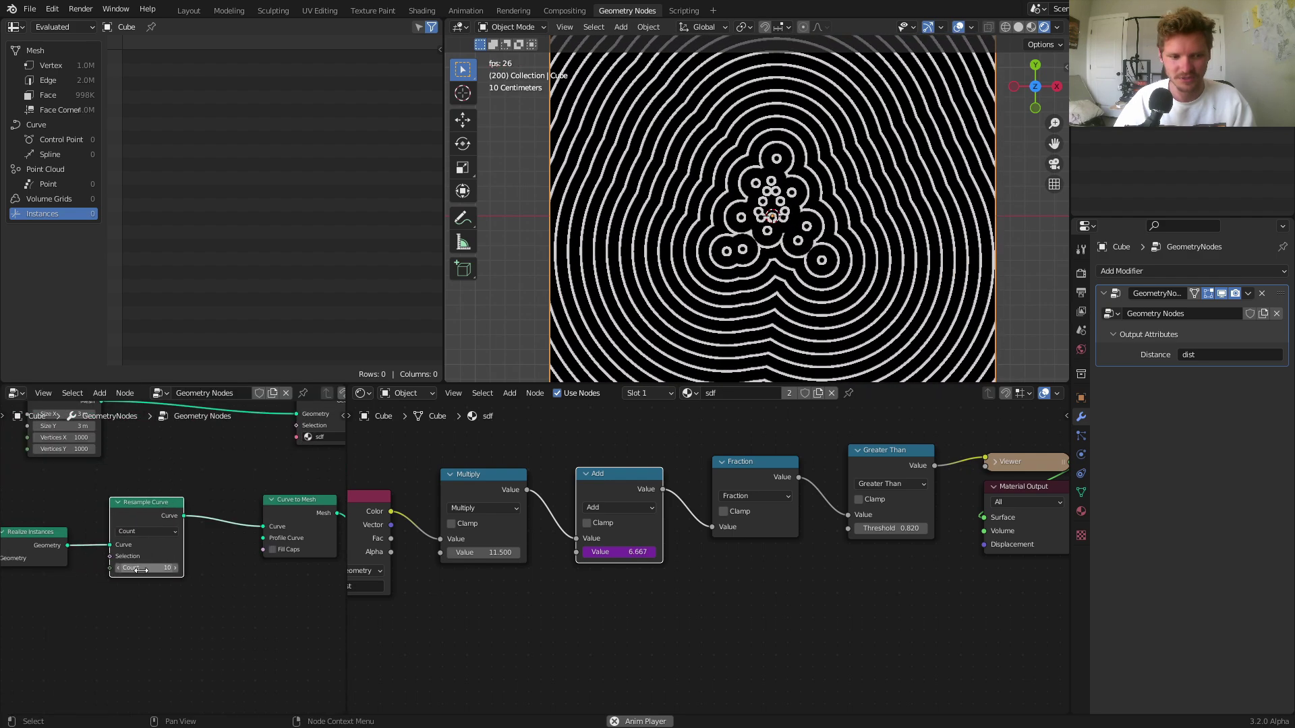
{"action": "left_click", "coordinate": [142, 568]}
{"action": "type", "text": "100"}
{"action": "key", "text": "Return"}
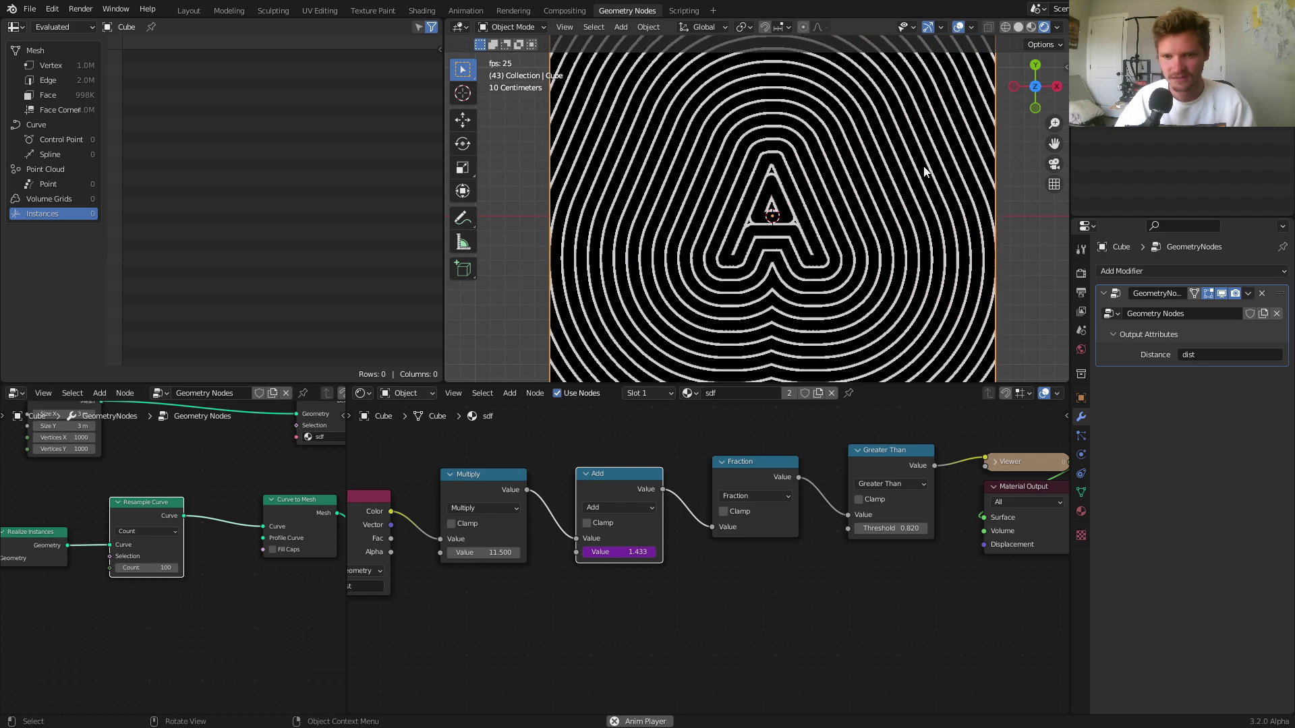
{"action": "scroll", "coordinate": [875, 170], "scroll_direction": "up", "scroll_amount": 3}
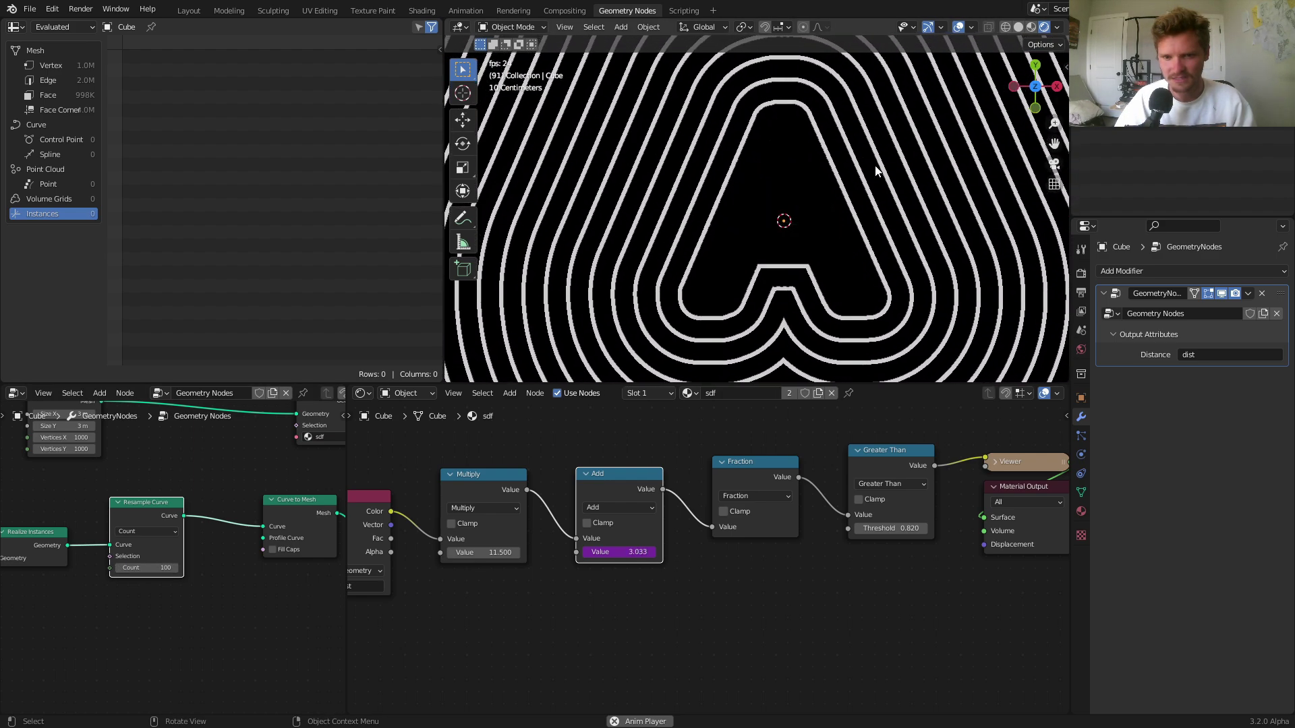
{"action": "scroll", "coordinate": [875, 171], "scroll_direction": "up", "scroll_amount": 1}
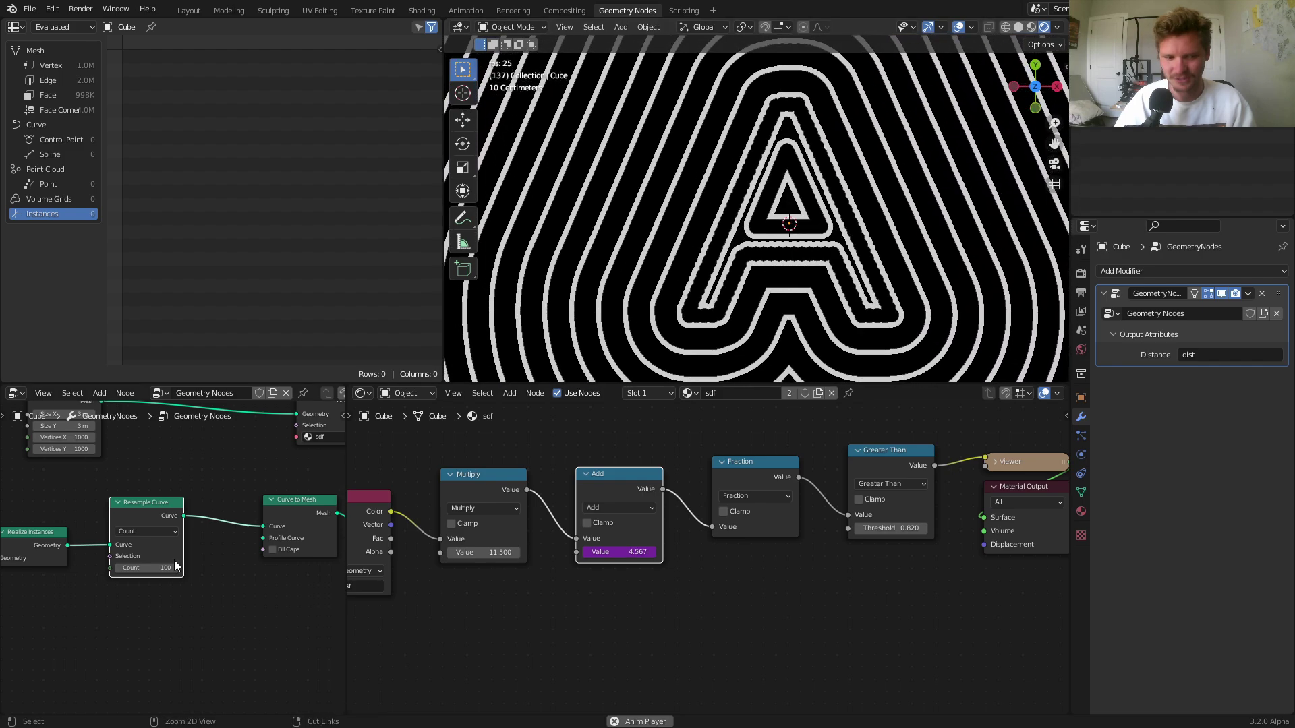
Remove the Resample Curve node while keeping its link, and switch Geometry Proximity back to Edges
{"action": "left_click_drag", "start_coordinate": [172, 558], "coordinate": [161, 509], "text": "alt"}
{"action": "key", "text": "x"}
{"action": "middle_click_drag", "start_coordinate": [217, 507], "coordinate": [41, 524]}
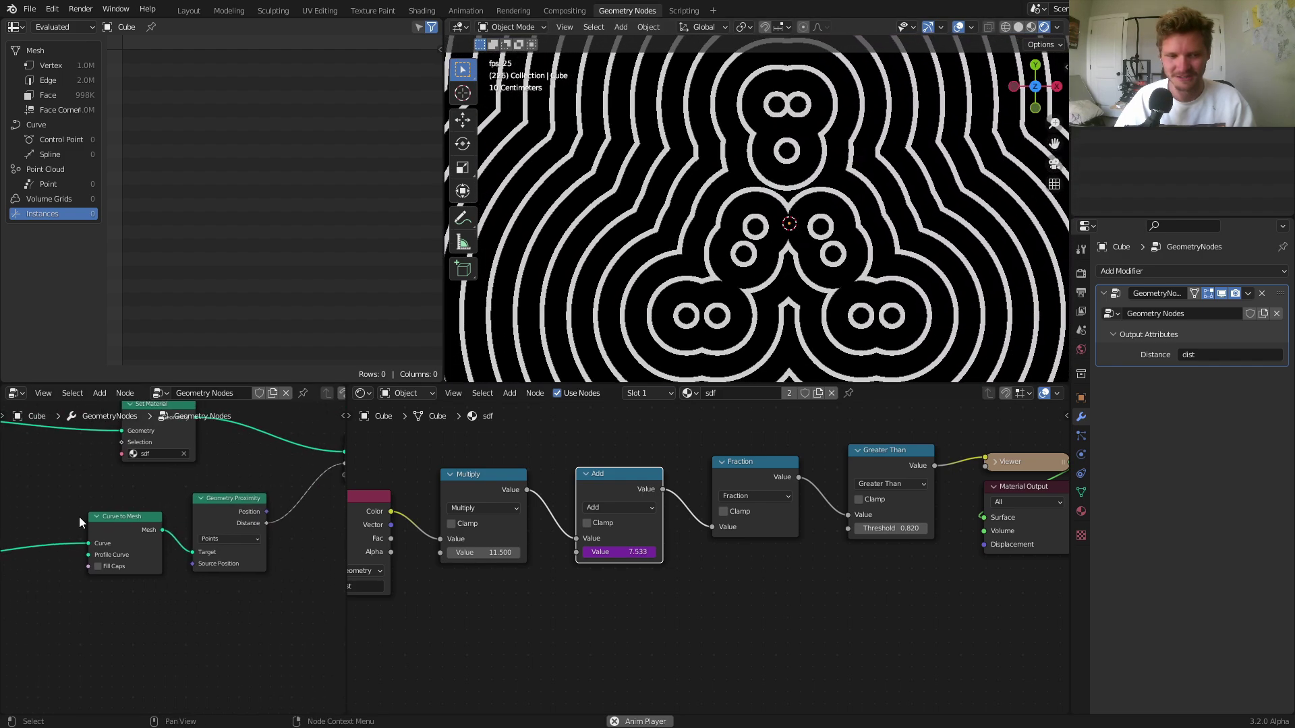
{"action": "left_click", "coordinate": [236, 539]}
{"action": "left_click", "coordinate": [226, 562]}
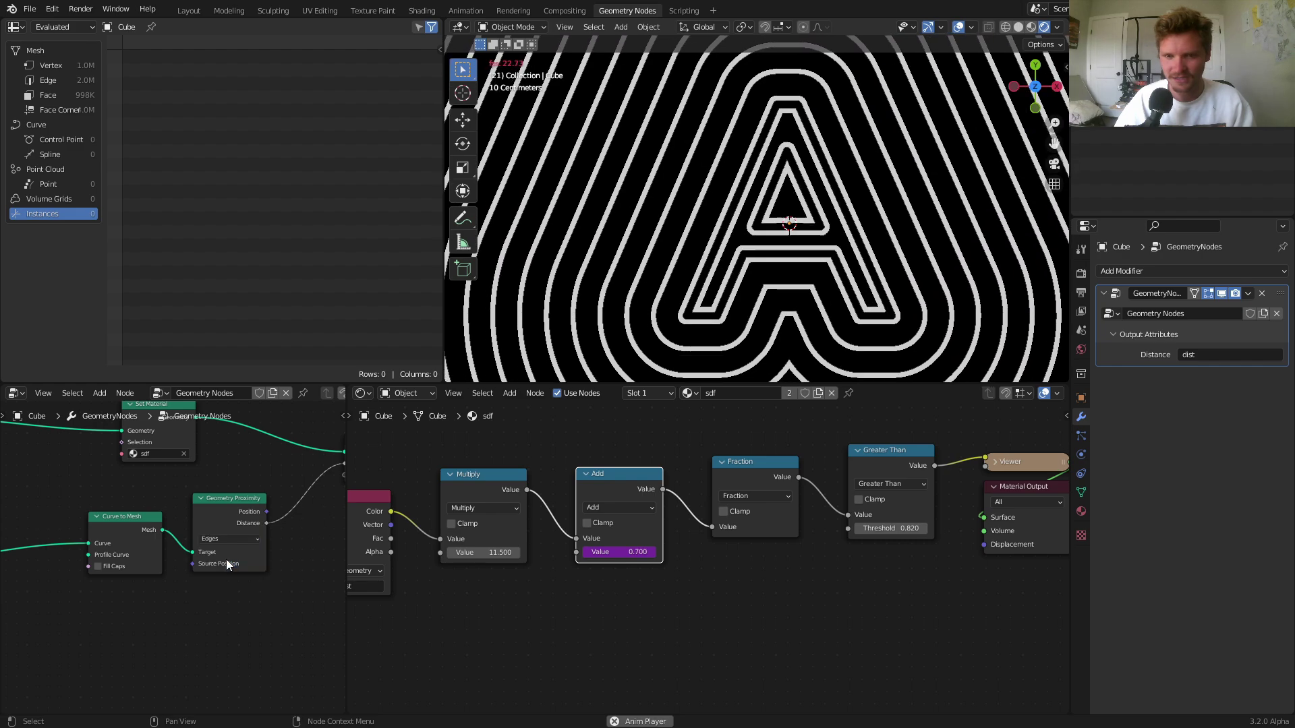
Change the string in the String to Curves node to L
{"action": "middle_click_drag", "start_coordinate": [41, 574], "coordinate": [330, 585]}
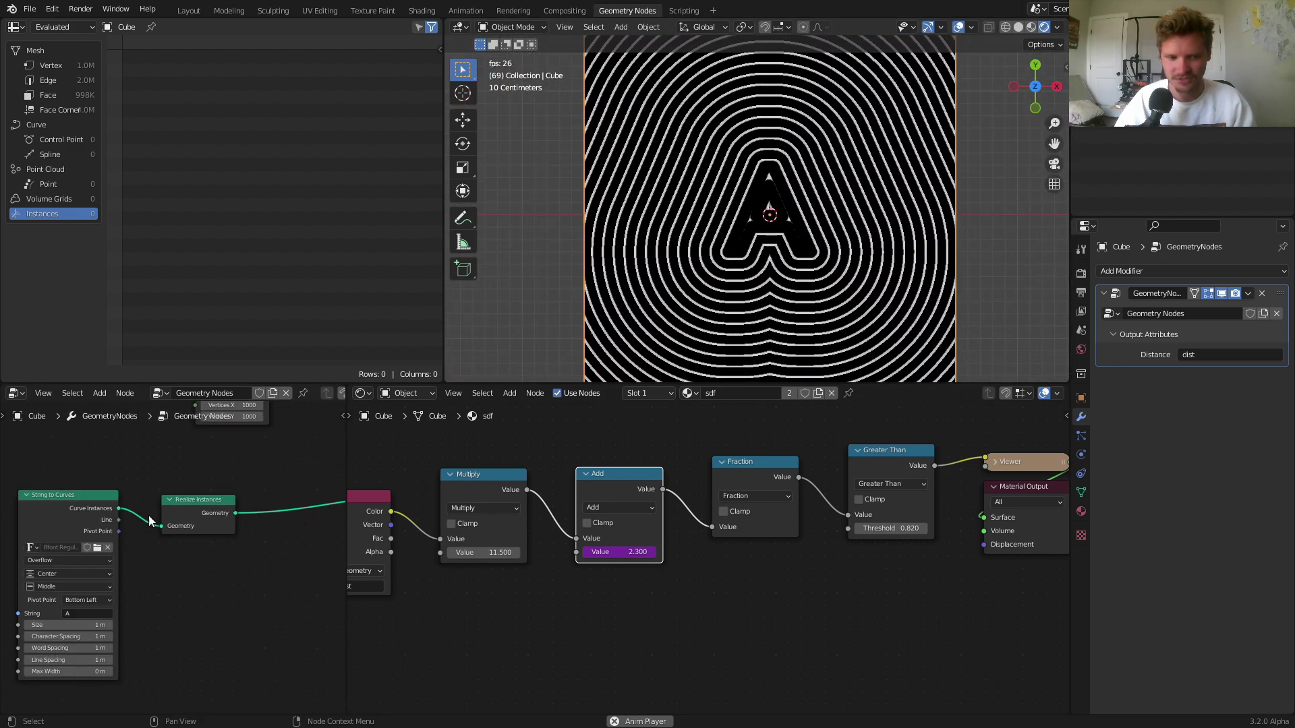
{"action": "middle_click_drag", "start_coordinate": [75, 611], "coordinate": [197, 592]}
{"action": "scroll", "coordinate": [197, 593], "scroll_direction": "up", "scroll_amount": 5}
{"action": "left_click", "coordinate": [202, 594]}
{"action": "type", "text": "L"}
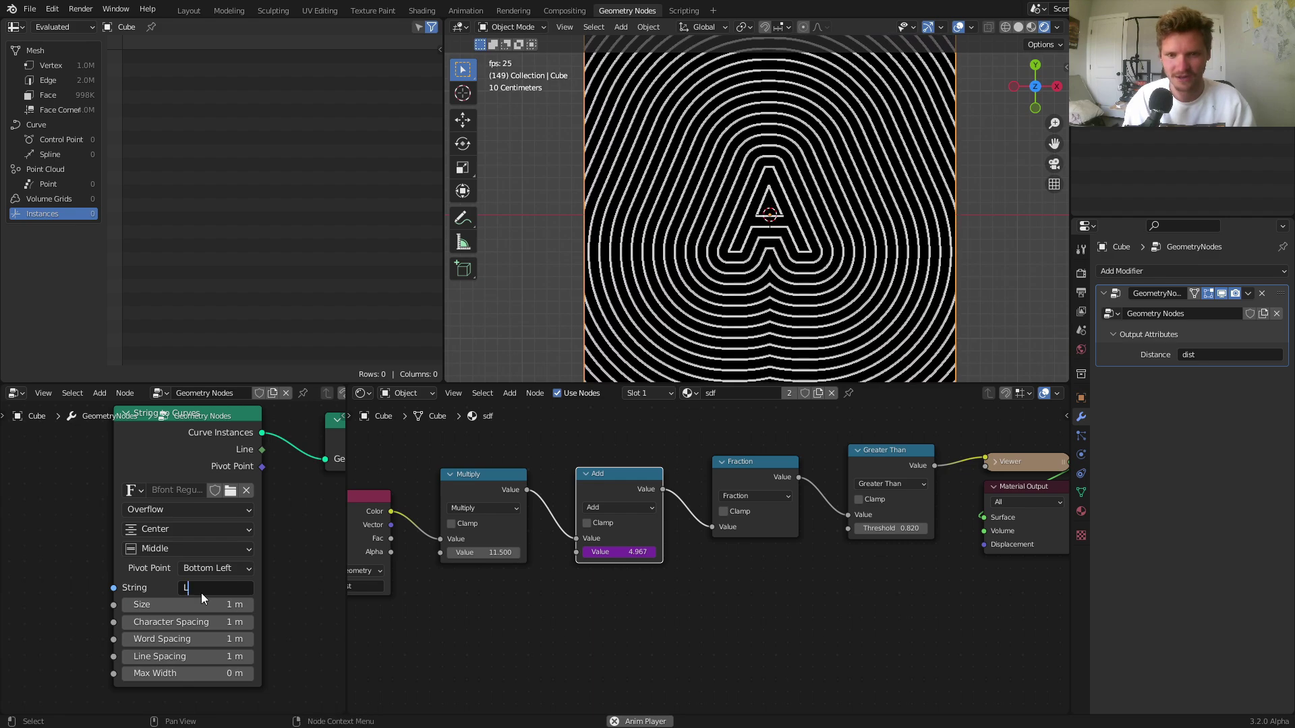
{"action": "key", "text": "Return"}
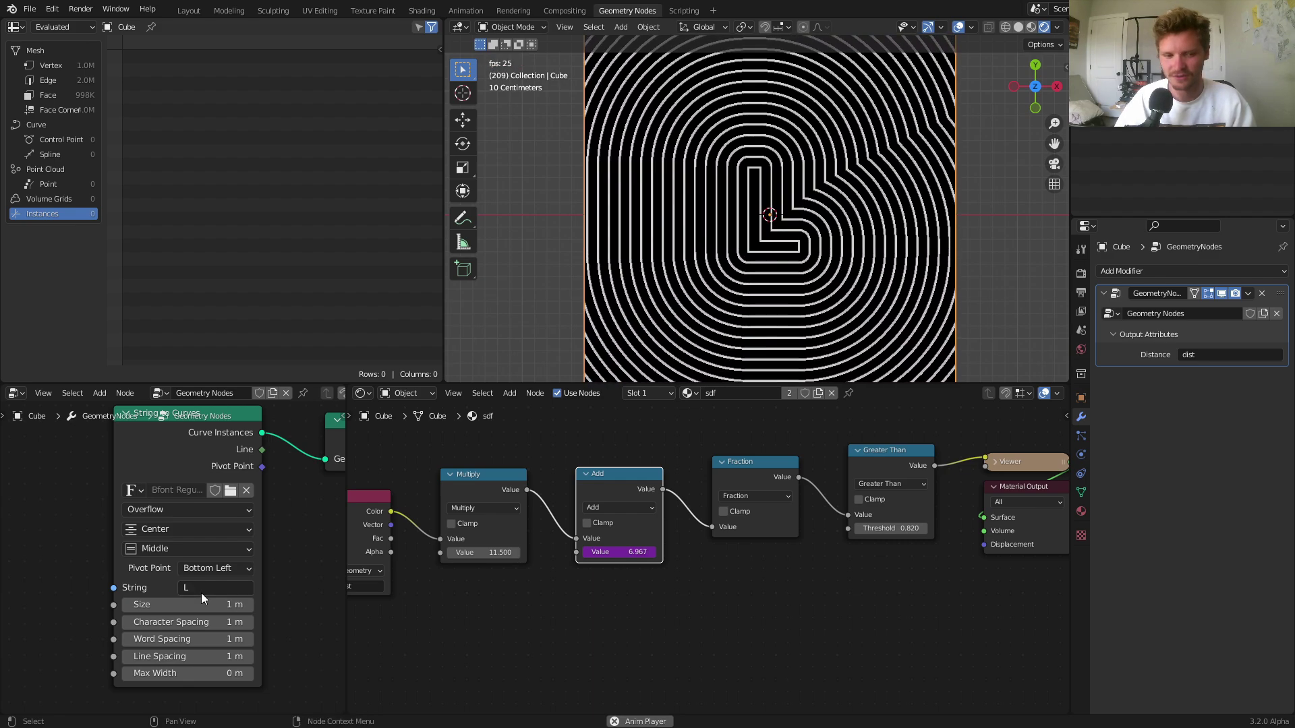
Set the String to Curves node's string to TEXT
{"action": "left_click", "coordinate": [201, 590]}
{"action": "type", "text": "TEXT"}
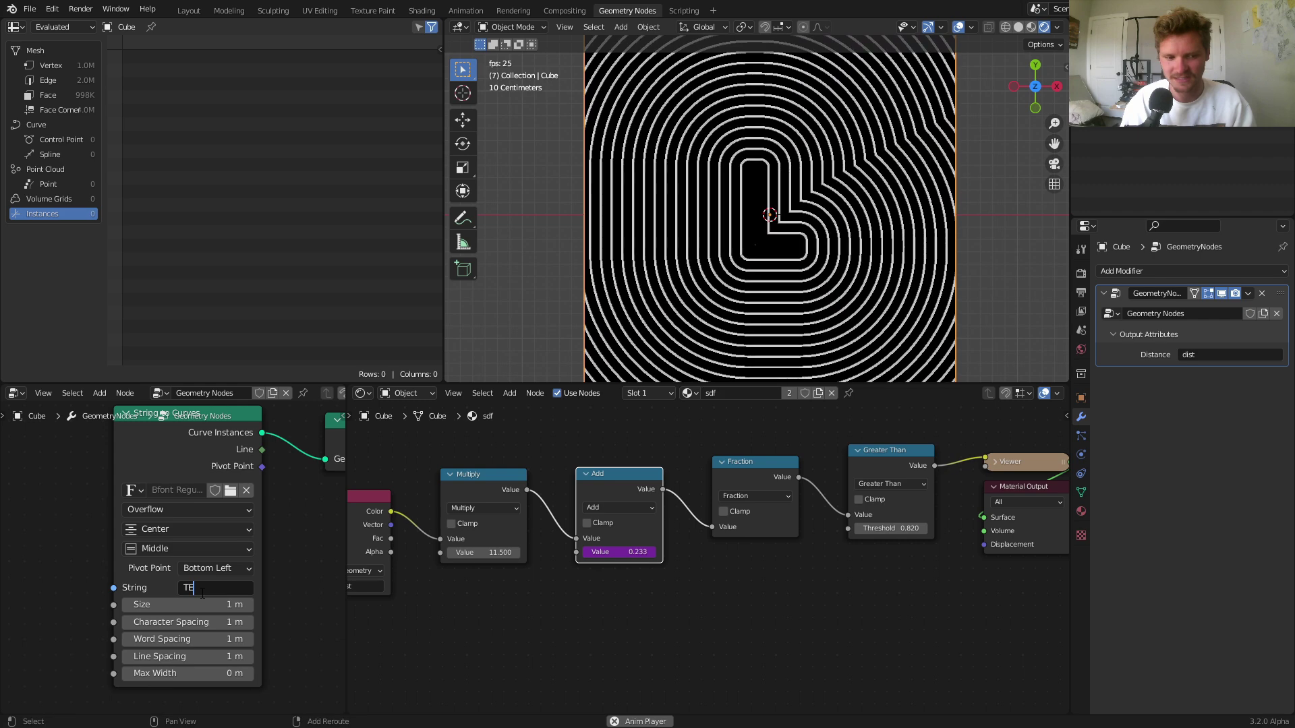
{"action": "key", "text": "Return"}
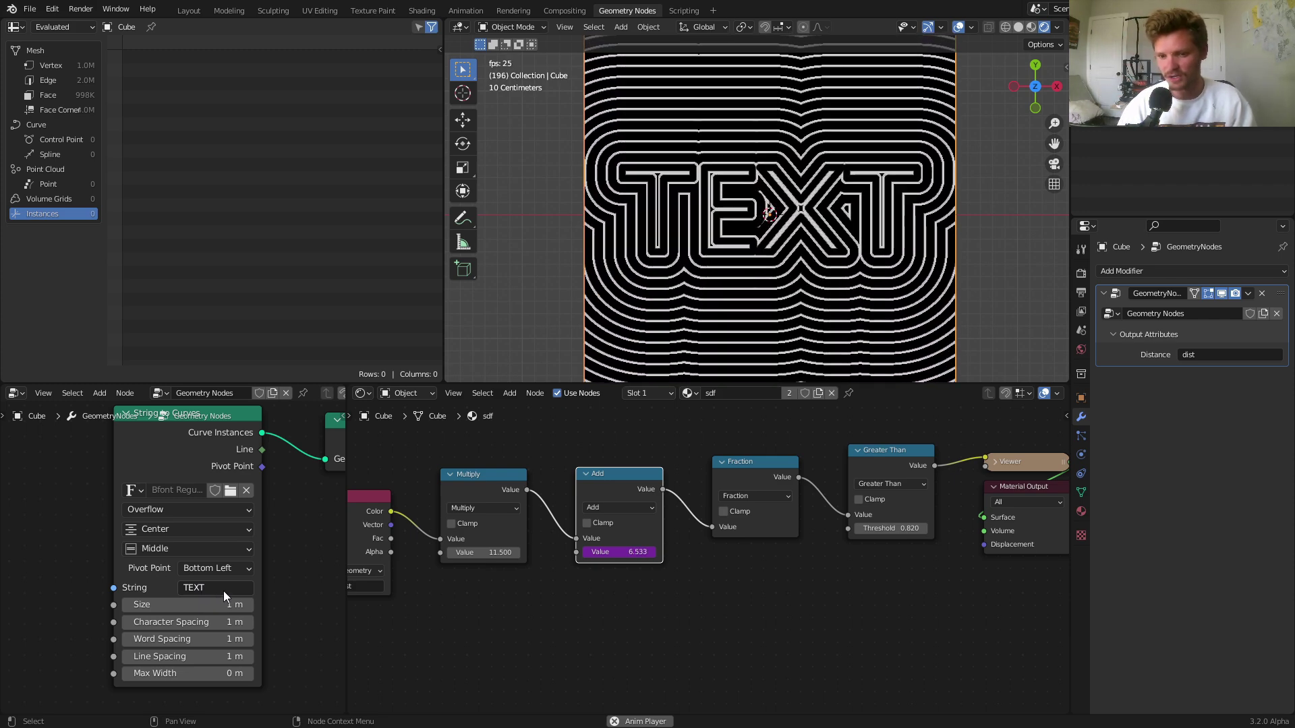
Add an Emission shader after Greater Than, feed the value into its Strength, and connect it to the Material Output's Surface
{"action": "middle_click_drag", "start_coordinate": [830, 539], "coordinate": [573, 533]}
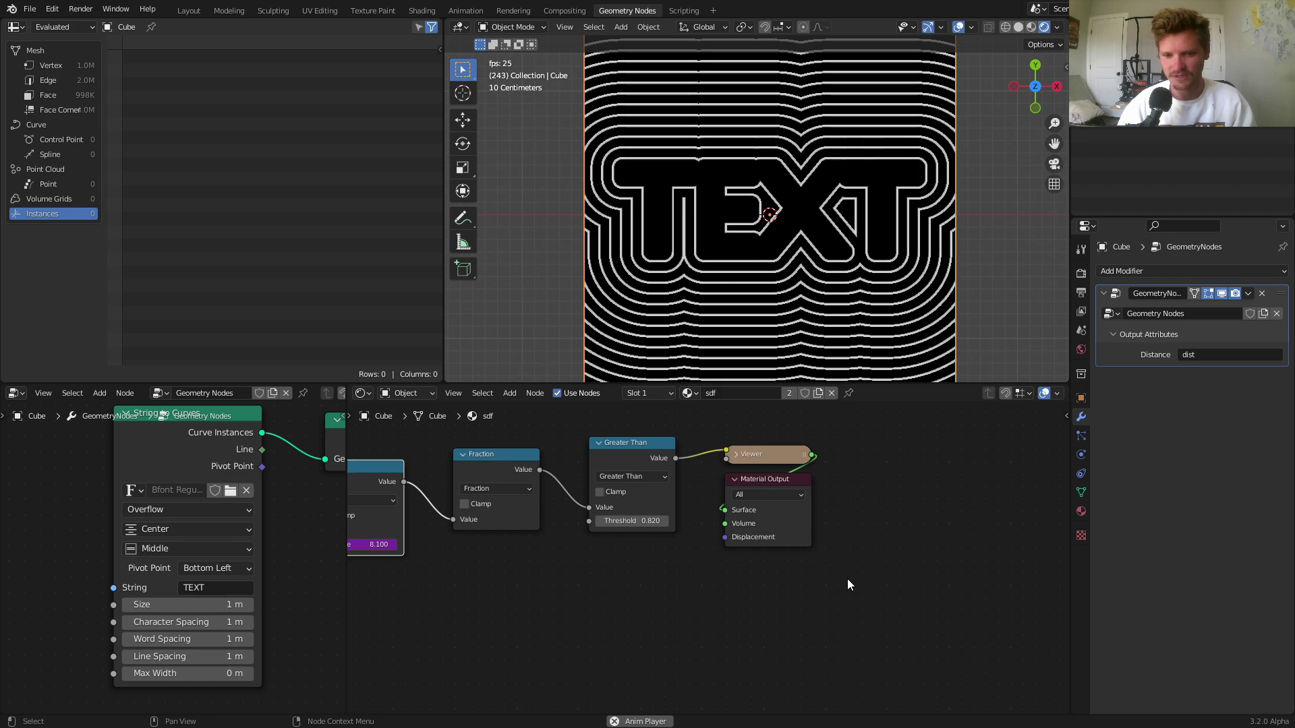
{"action": "left_click_drag", "start_coordinate": [847, 578], "coordinate": [896, 465]}
{"action": "middle_click_drag", "start_coordinate": [725, 431], "coordinate": [681, 440]}
{"action": "key", "text": "shift+a"}
{"action": "type", "text": "s"}
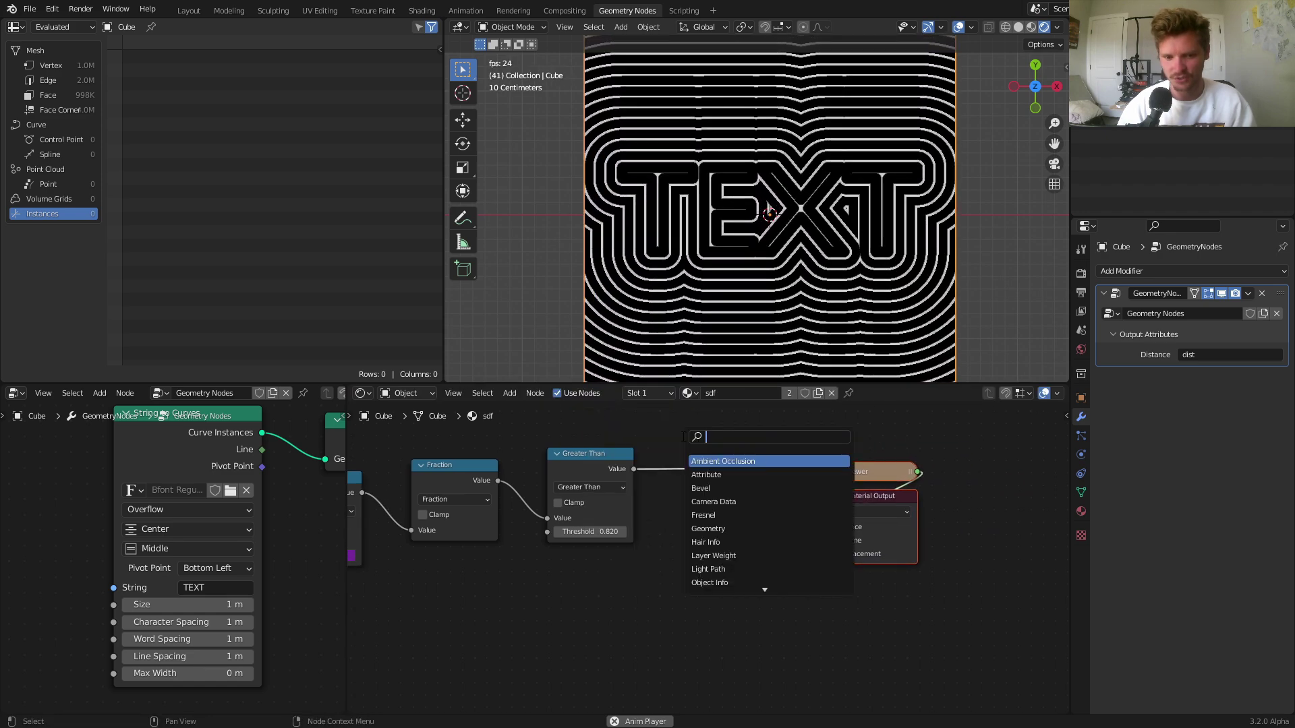
{"action": "type", "text": "em"}
{"action": "key", "text": "Return"}
{"action": "left_click", "coordinate": [729, 464]}
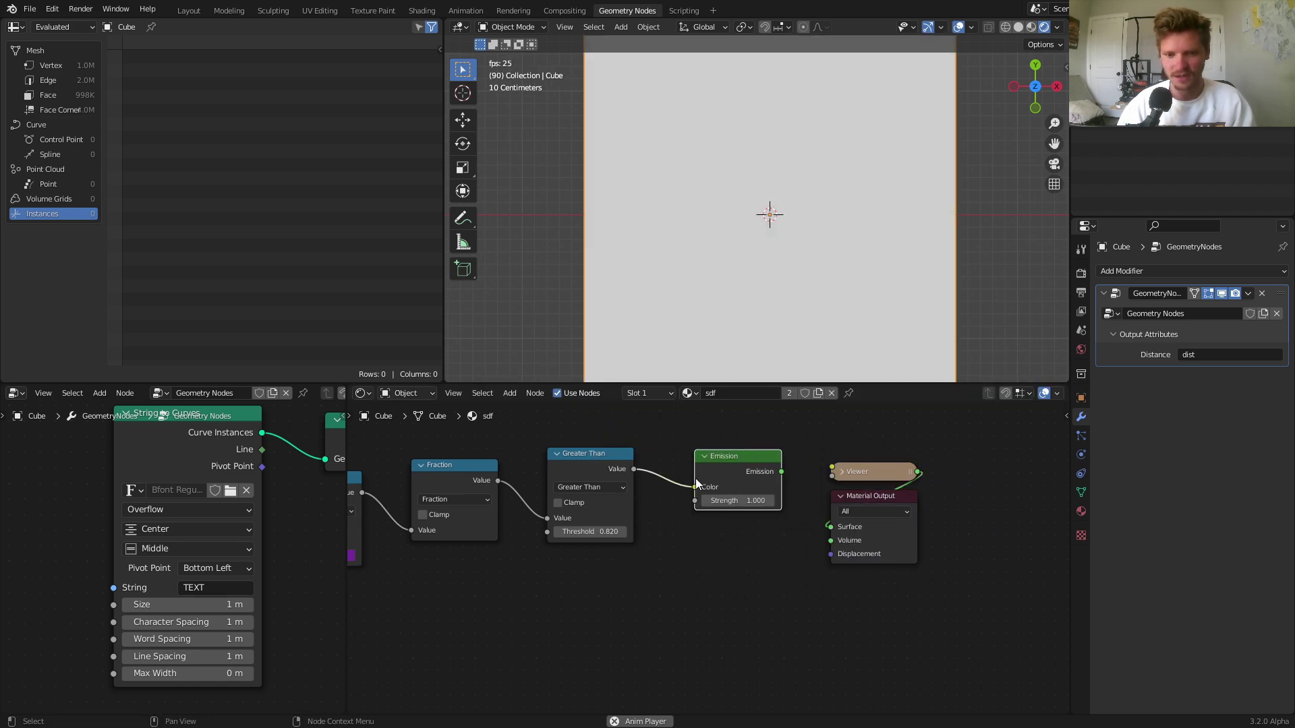
{"action": "scroll", "coordinate": [694, 479], "scroll_direction": "up", "scroll_amount": 2}
{"action": "left_click", "coordinate": [717, 437], "text": "ctrl+shift"}
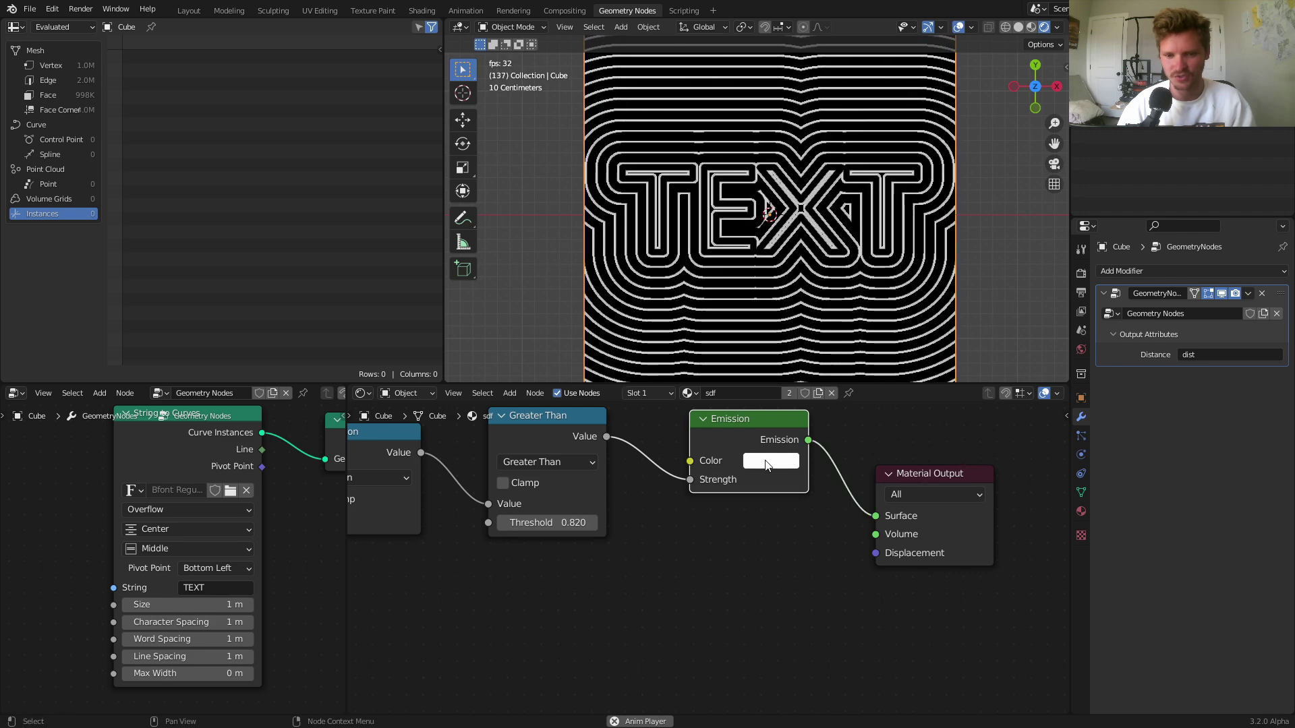
Set the Emission color to red and enable Bloom in the render settings
{"action": "left_click", "coordinate": [767, 461]}
{"action": "left_click_drag", "start_coordinate": [802, 323], "coordinate": [814, 342]}
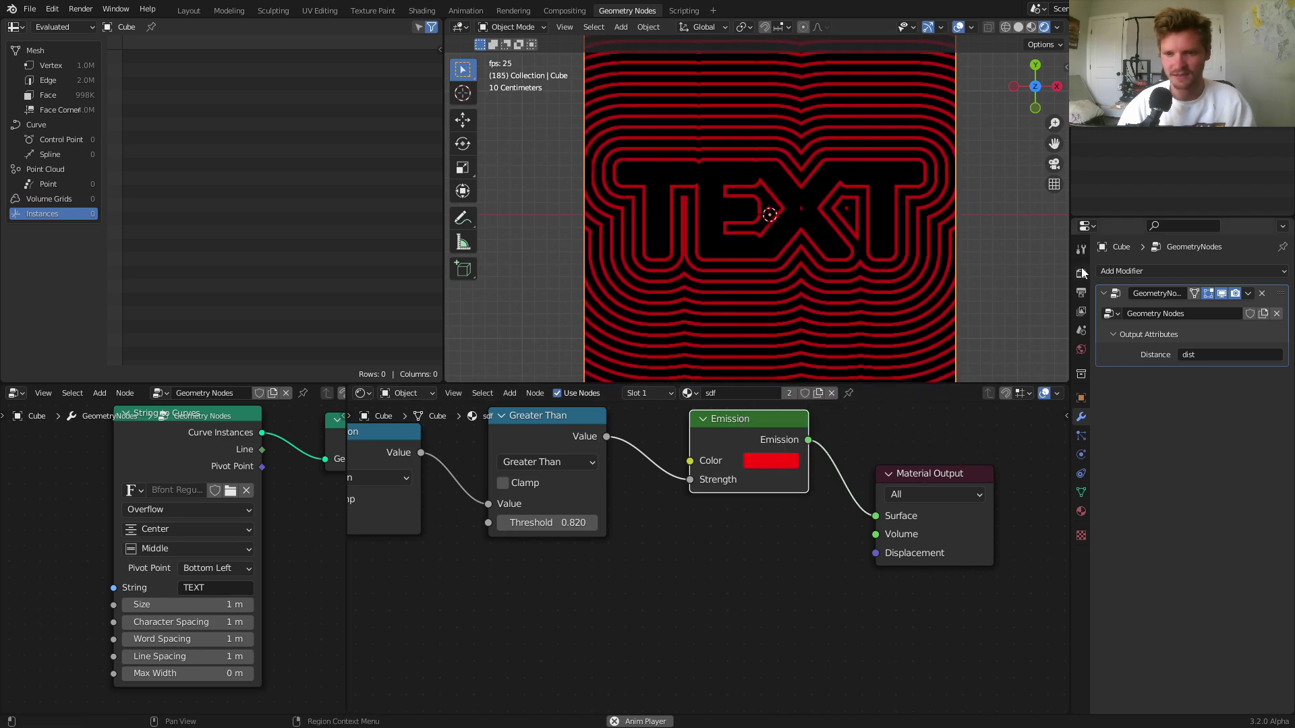
{"action": "left_click", "coordinate": [1081, 273]}
{"action": "left_click", "coordinate": [1114, 384]}
Set the world background color to black
{"action": "left_click", "coordinate": [1081, 349]}
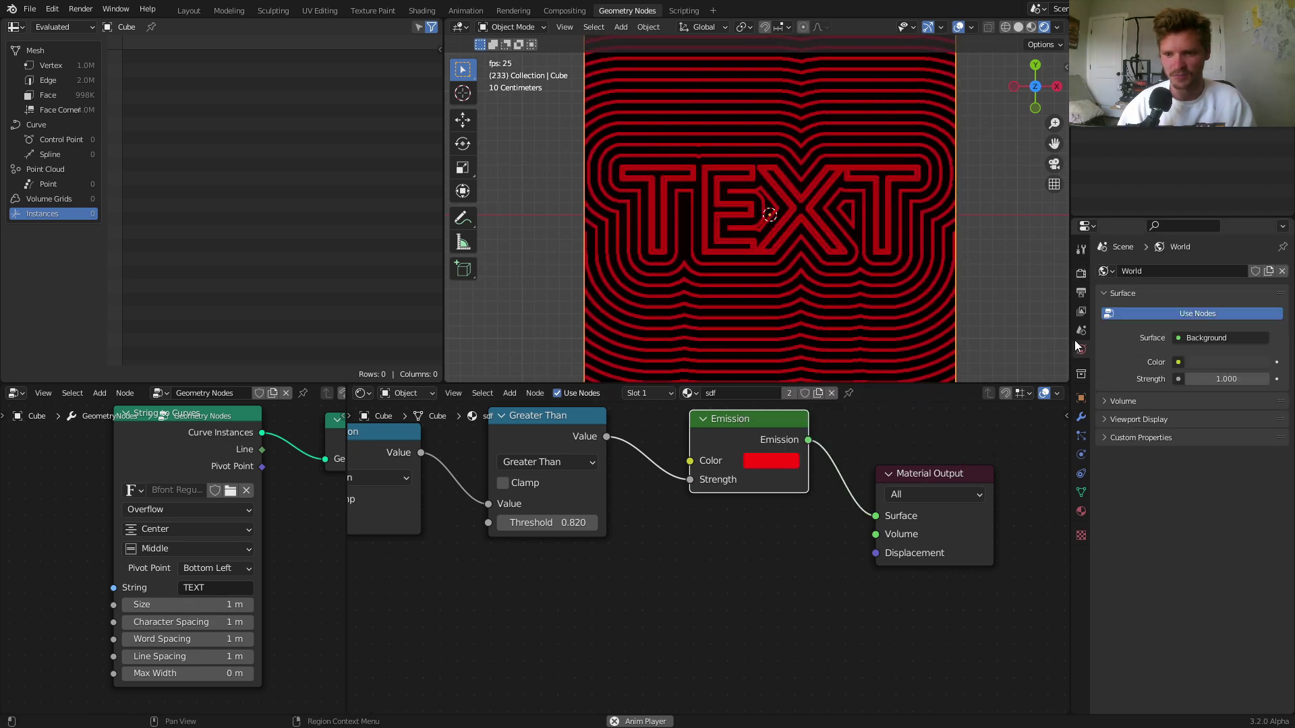
{"action": "left_click", "coordinate": [1214, 362]}
{"action": "left_click_drag", "start_coordinate": [1256, 257], "coordinate": [1258, 267]}
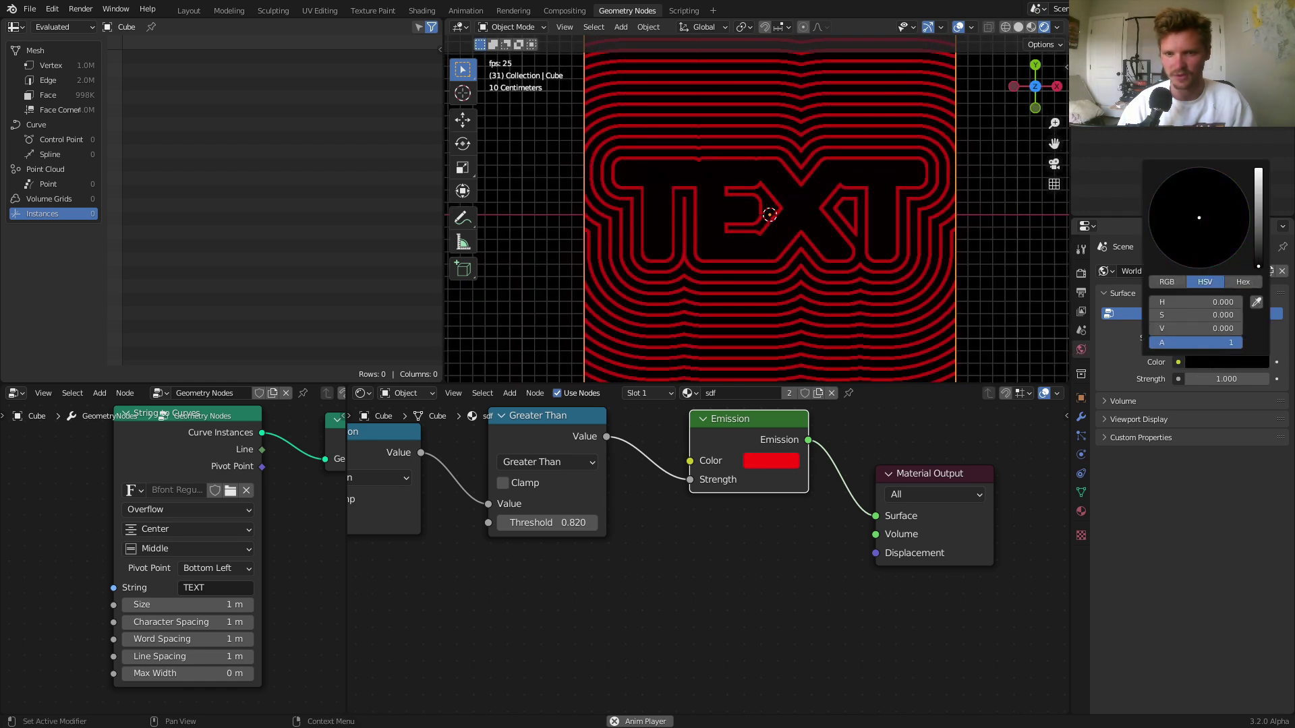
Duplicate the Greater Than node before Emission, set the copy to Multiply, and raise its value to 5.42
{"action": "key", "text": "shift+d"}
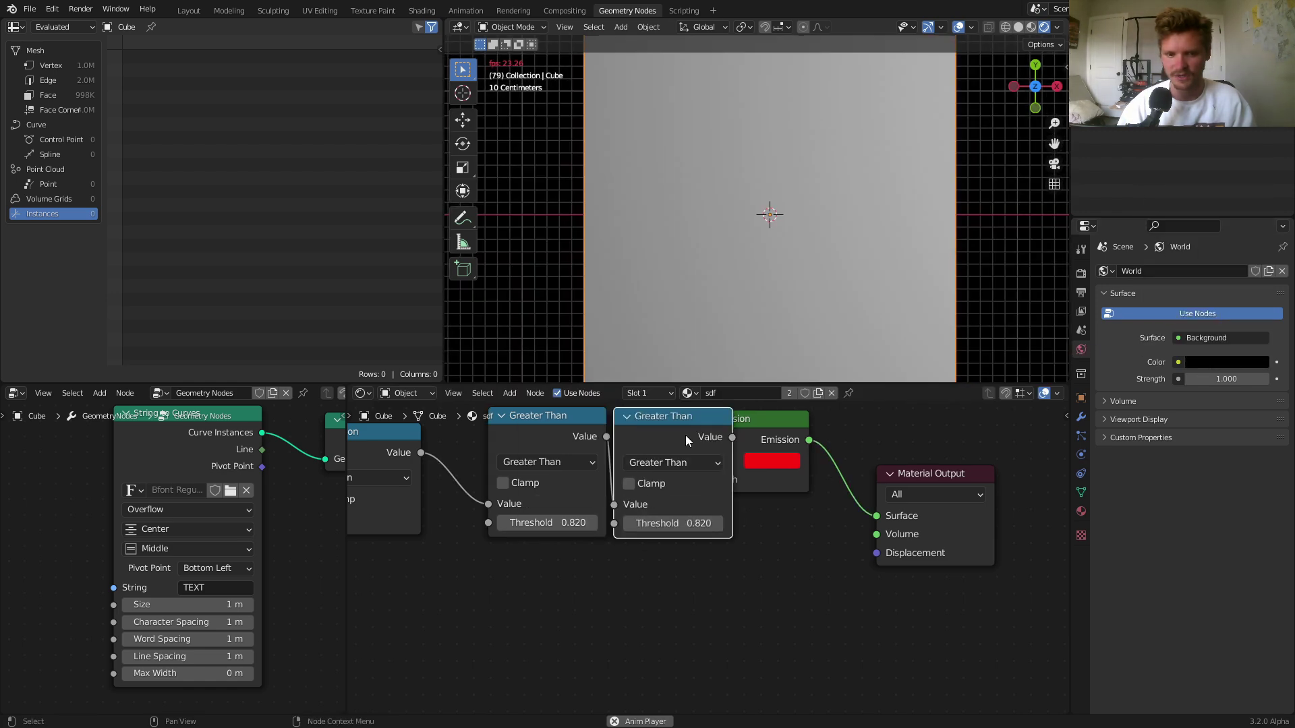
{"action": "left_click", "coordinate": [685, 435]}
{"action": "left_click", "coordinate": [714, 460]}
{"action": "left_click", "coordinate": [229, 546]}
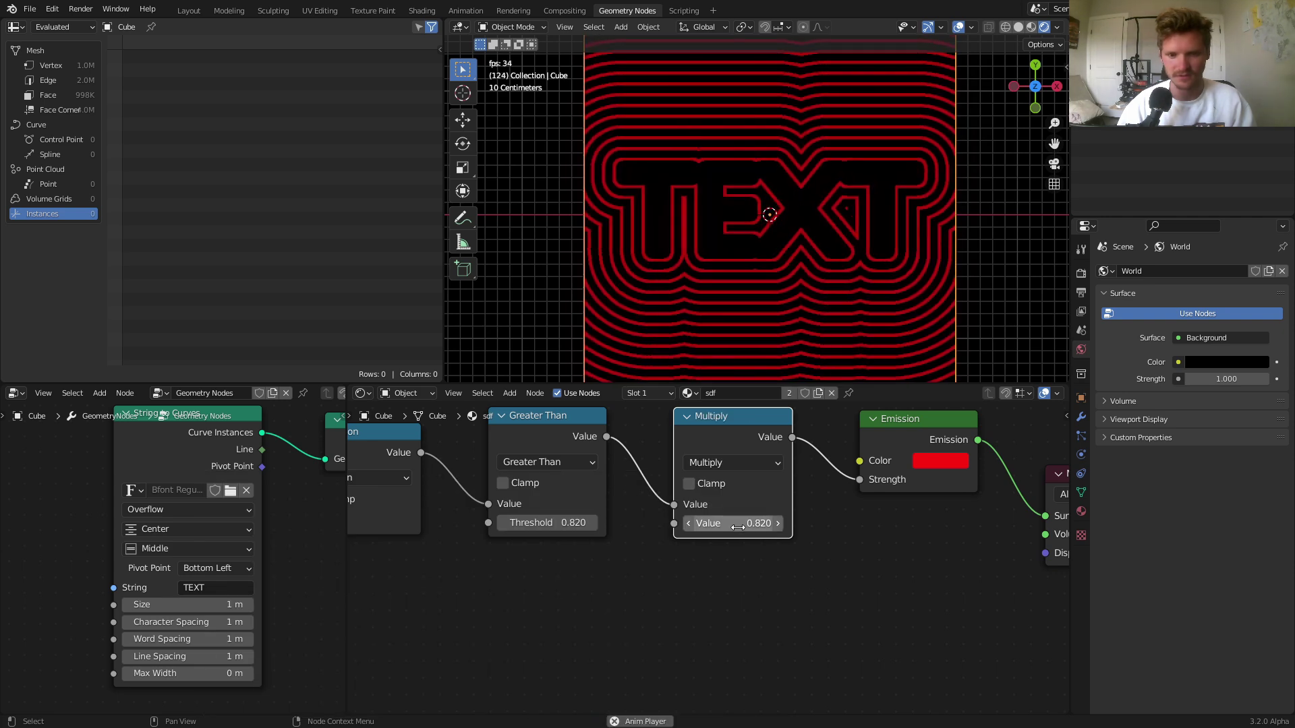
{"action": "left_click_drag", "start_coordinate": [733, 524], "coordinate": [809, 524]}
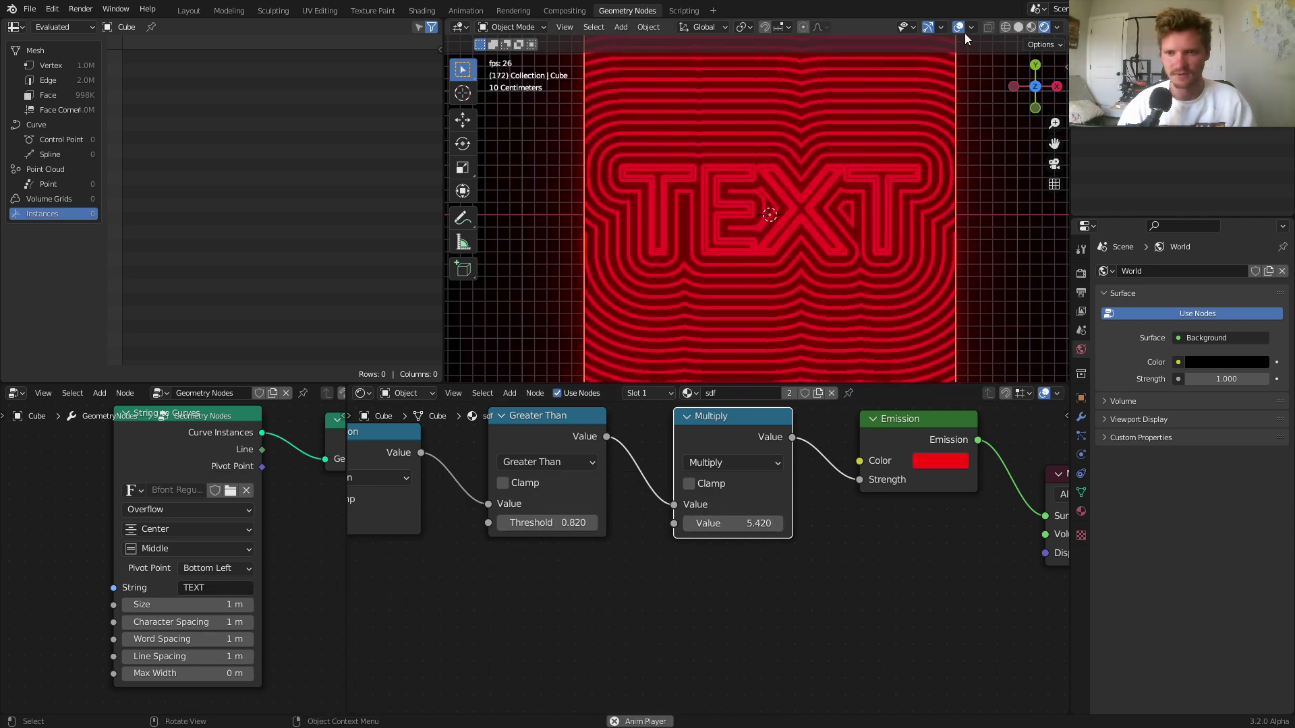
Hide the viewport overlays and inspect the glowing bands around the text up close
{"action": "scroll", "coordinate": [932, 176], "scroll_direction": "up", "scroll_amount": 4}
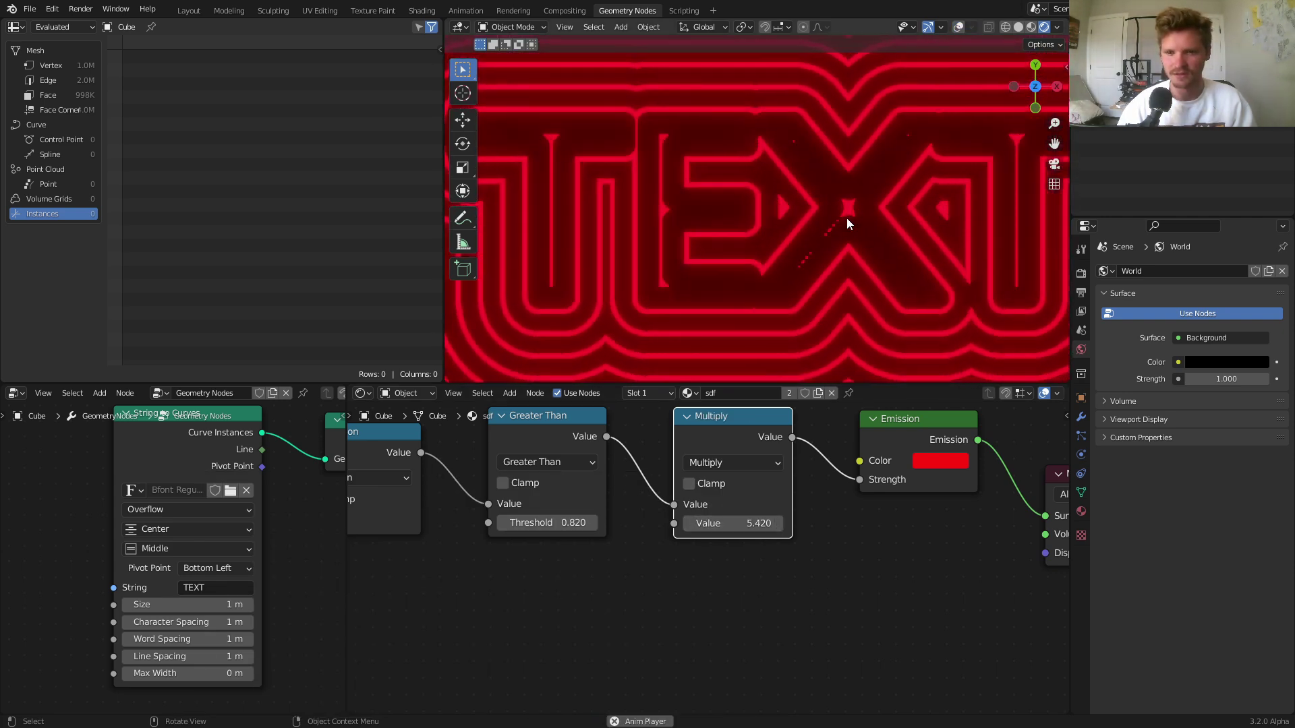
{"action": "scroll", "coordinate": [847, 217], "scroll_direction": "down", "scroll_amount": 2}
{"action": "scroll", "coordinate": [847, 218], "scroll_direction": "up", "scroll_amount": 1}
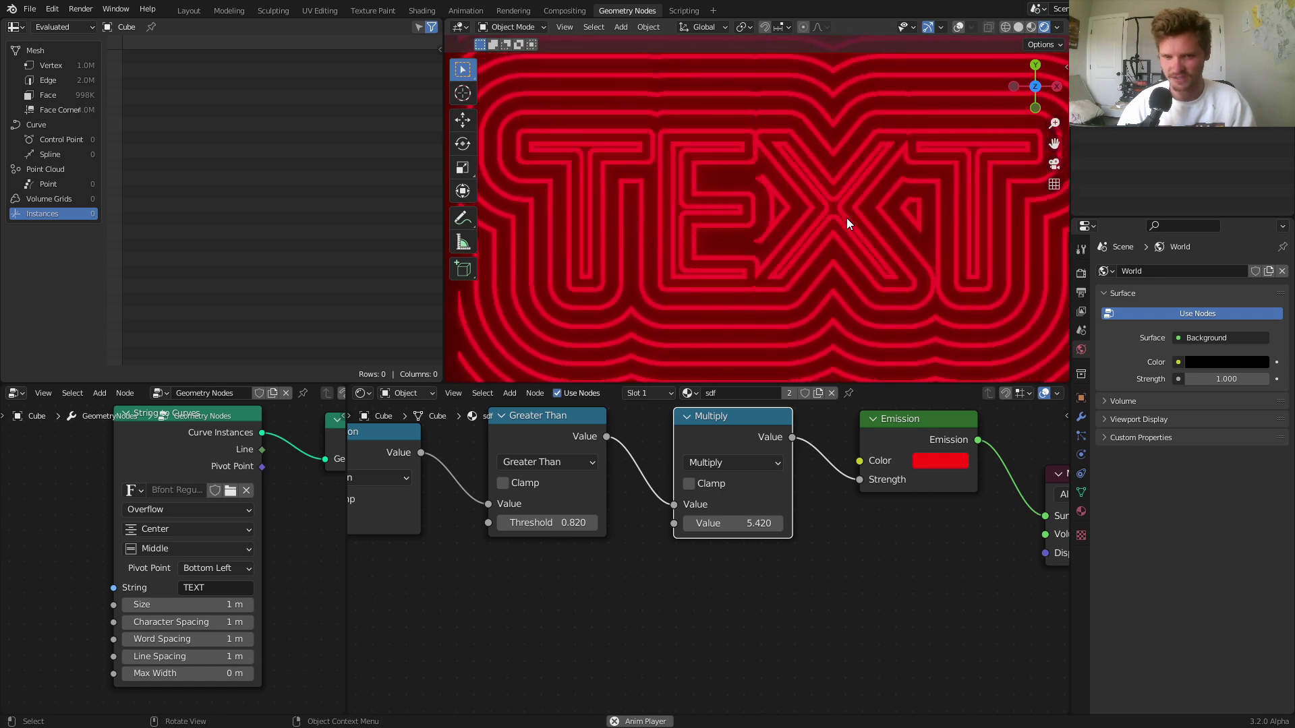
{"action": "scroll", "coordinate": [848, 217], "scroll_direction": "down", "scroll_amount": 4}
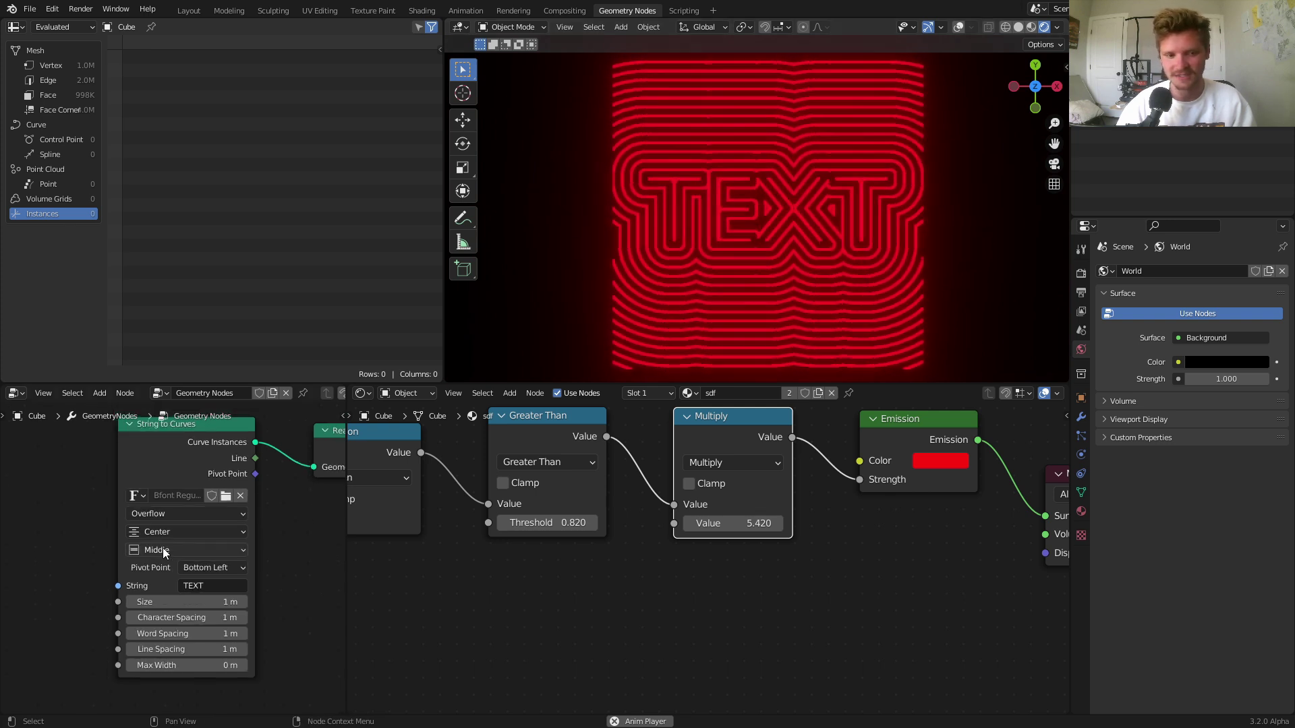
Replace the String to Curves node with a Curve Circle node connected to the Realize Instances geometry input
{"action": "scroll", "coordinate": [163, 548], "scroll_direction": "down", "scroll_amount": 2}
{"action": "middle_click_drag", "start_coordinate": [235, 488], "coordinate": [152, 488]}
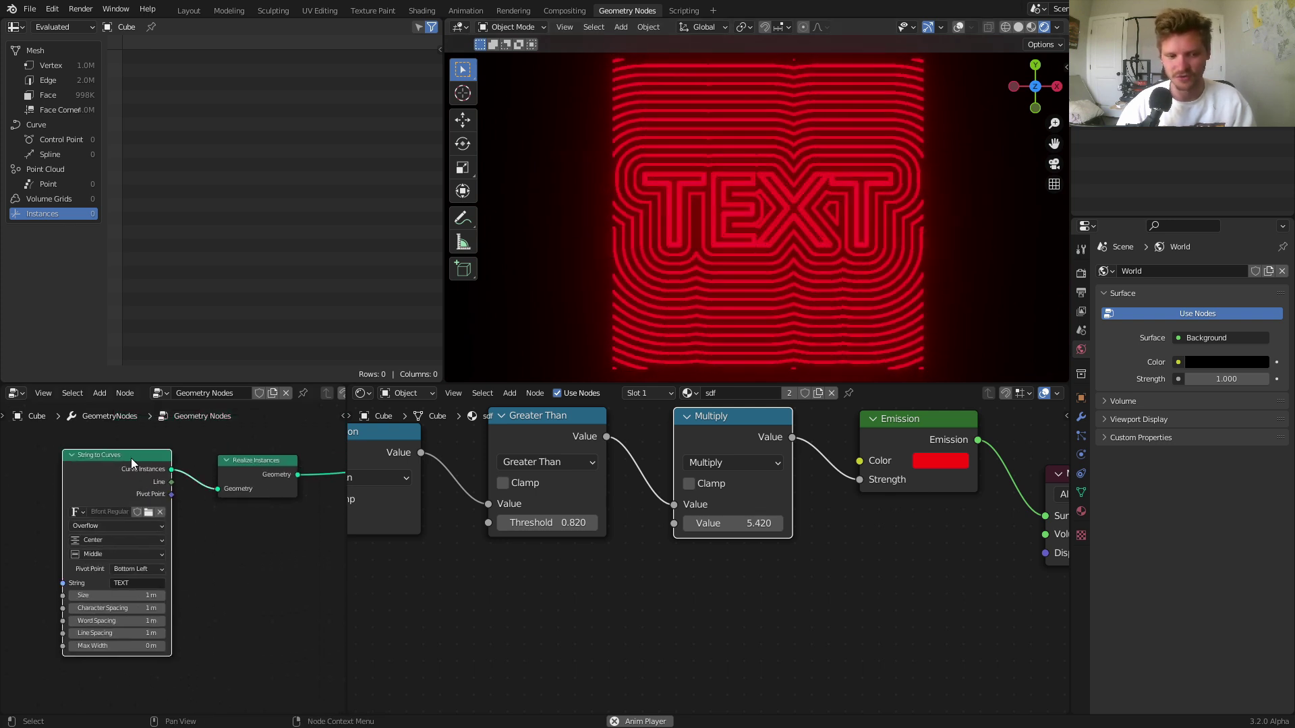
{"action": "key", "text": "x"}
{"action": "key", "text": "shift+a"}
{"action": "left_click", "coordinate": [140, 459]}
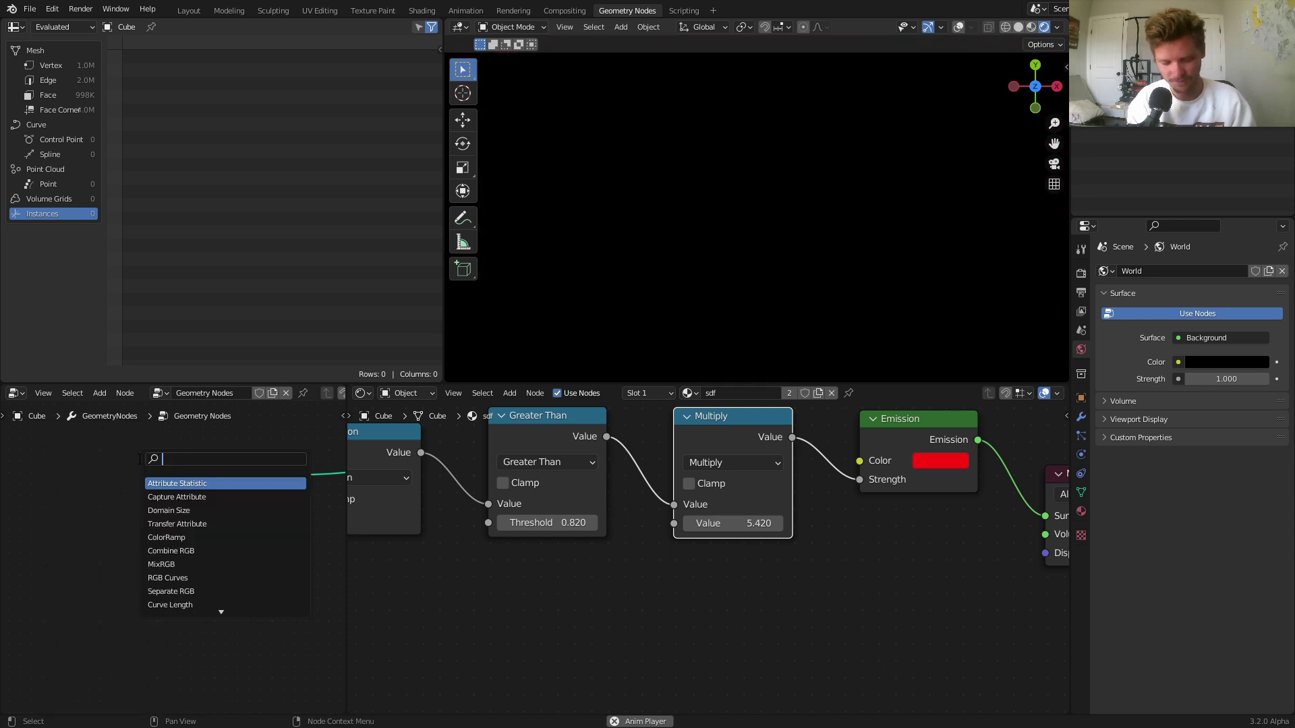
{"action": "type", "text": "curve"}
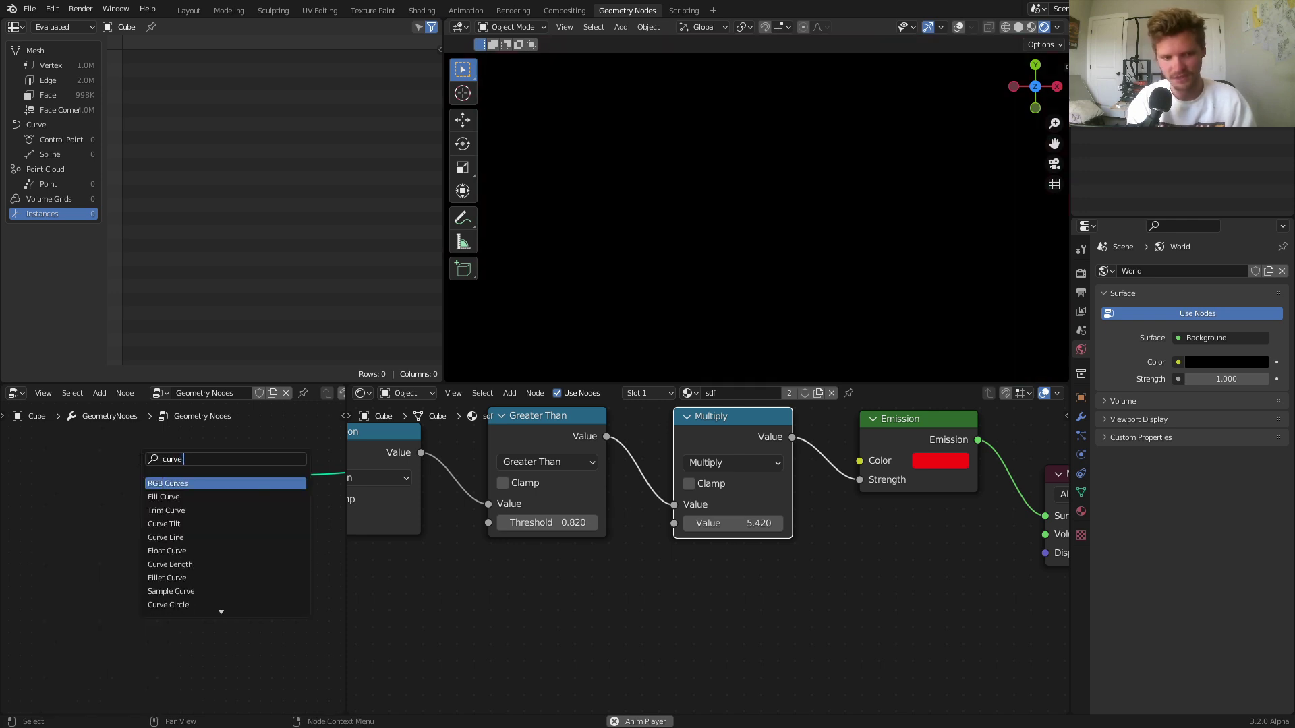
{"action": "key", "text": "BackSpace"}
{"action": "key", "text": "BackSpace"}
{"action": "type", "text": "irc"}
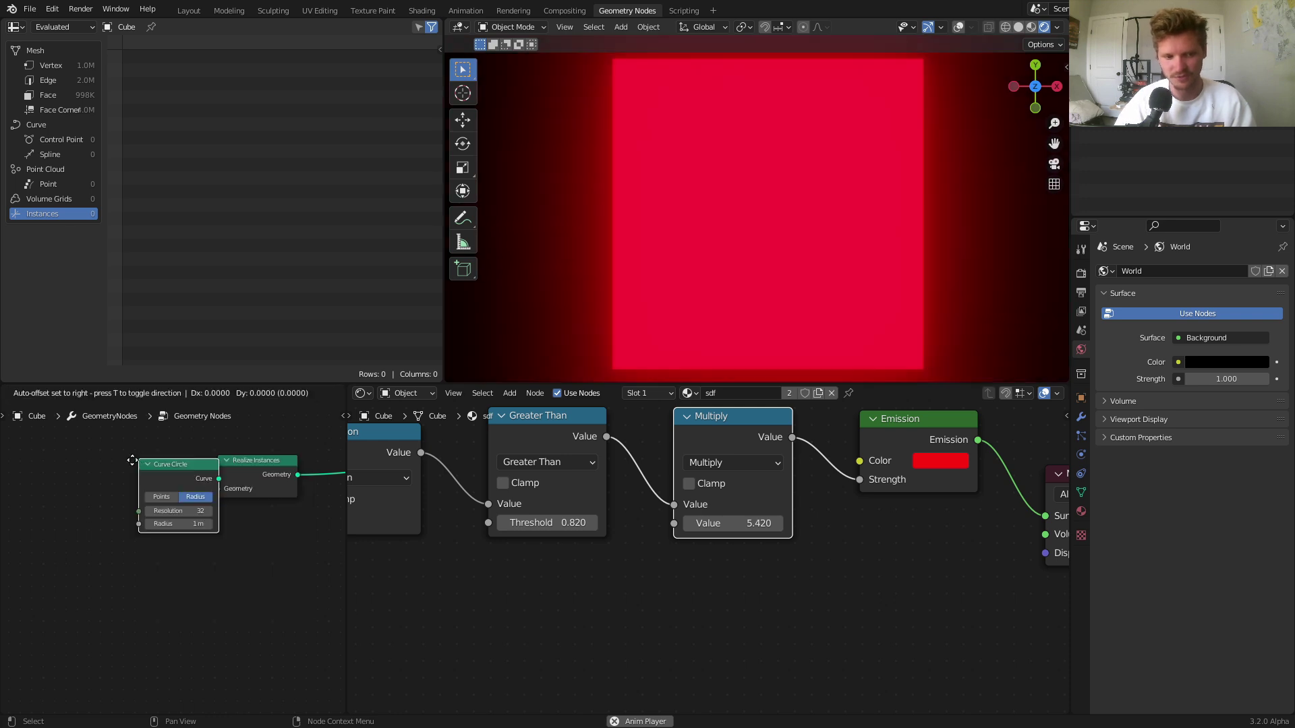
{"action": "left_click", "coordinate": [88, 466]}
{"action": "right_click_drag", "start_coordinate": [239, 479], "coordinate": [239, 479], "text": "alt"}
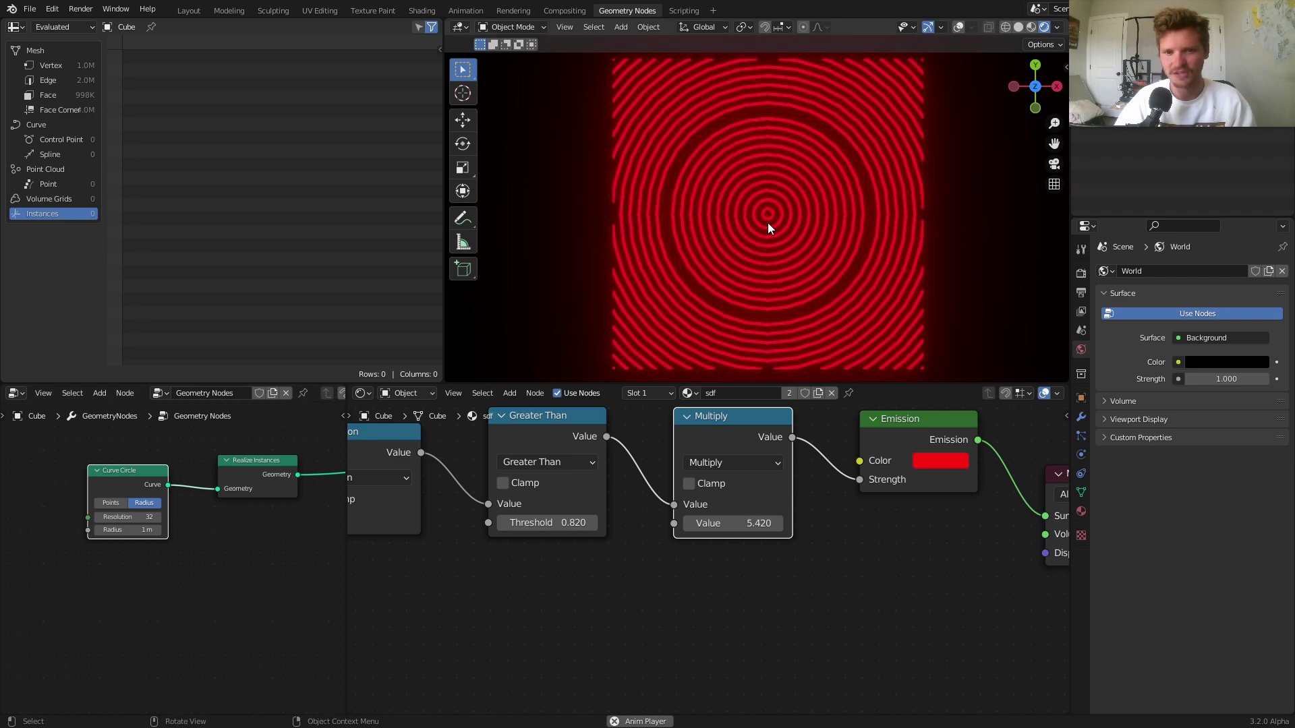
Set the Curve Circle's resolution to 3 to turn the banded pattern into a triangle
{"action": "left_click", "coordinate": [132, 517]}
{"action": "type", "text": "3"}
{"action": "key", "text": "Return"}
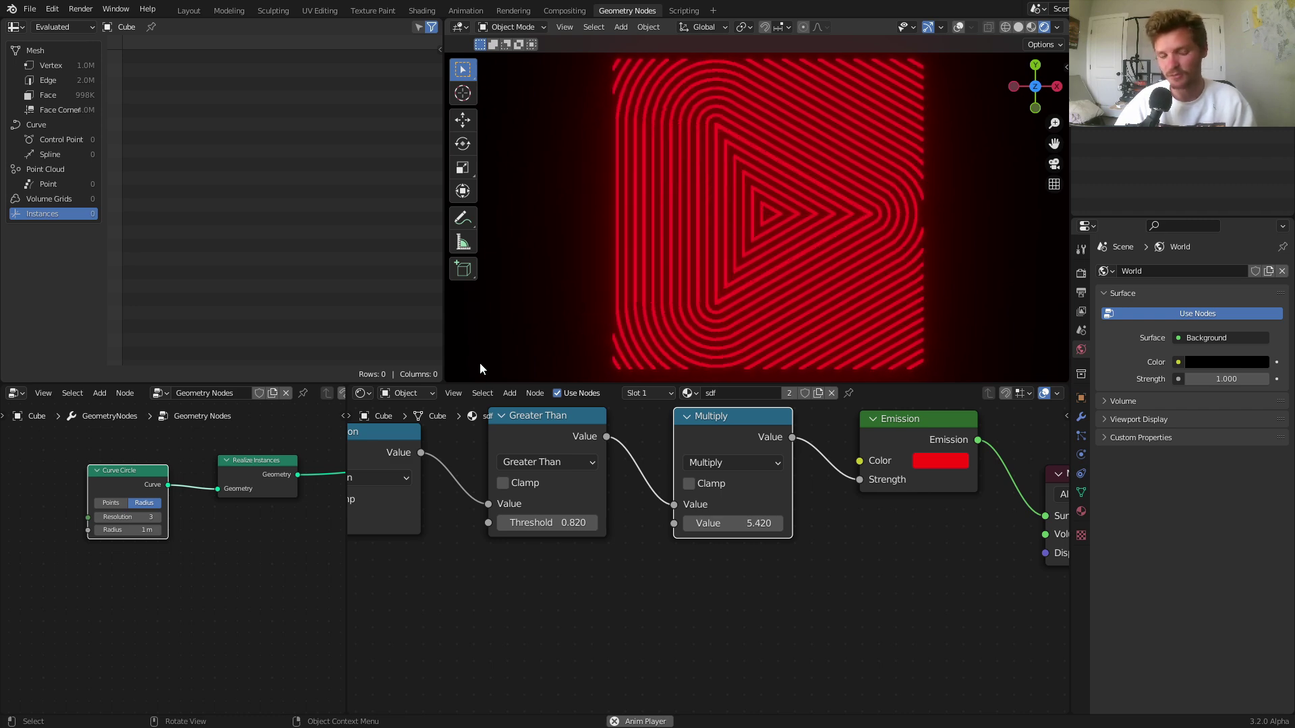
Take the Blender window out of fullscreen and switch to OBS
{"action": "key", "text": "q"}
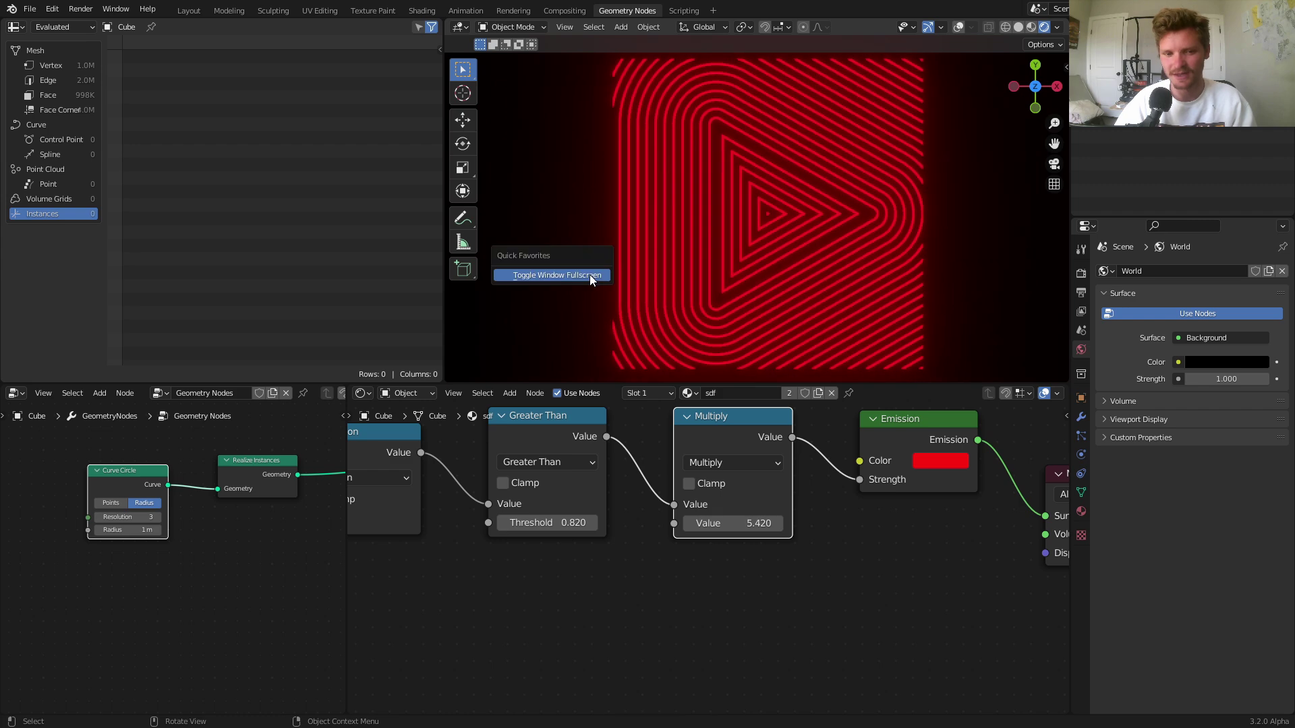
{"action": "left_click", "coordinate": [590, 274]}
{"action": "key", "text": "space"}
{"action": "left_click", "coordinate": [480, 717]}
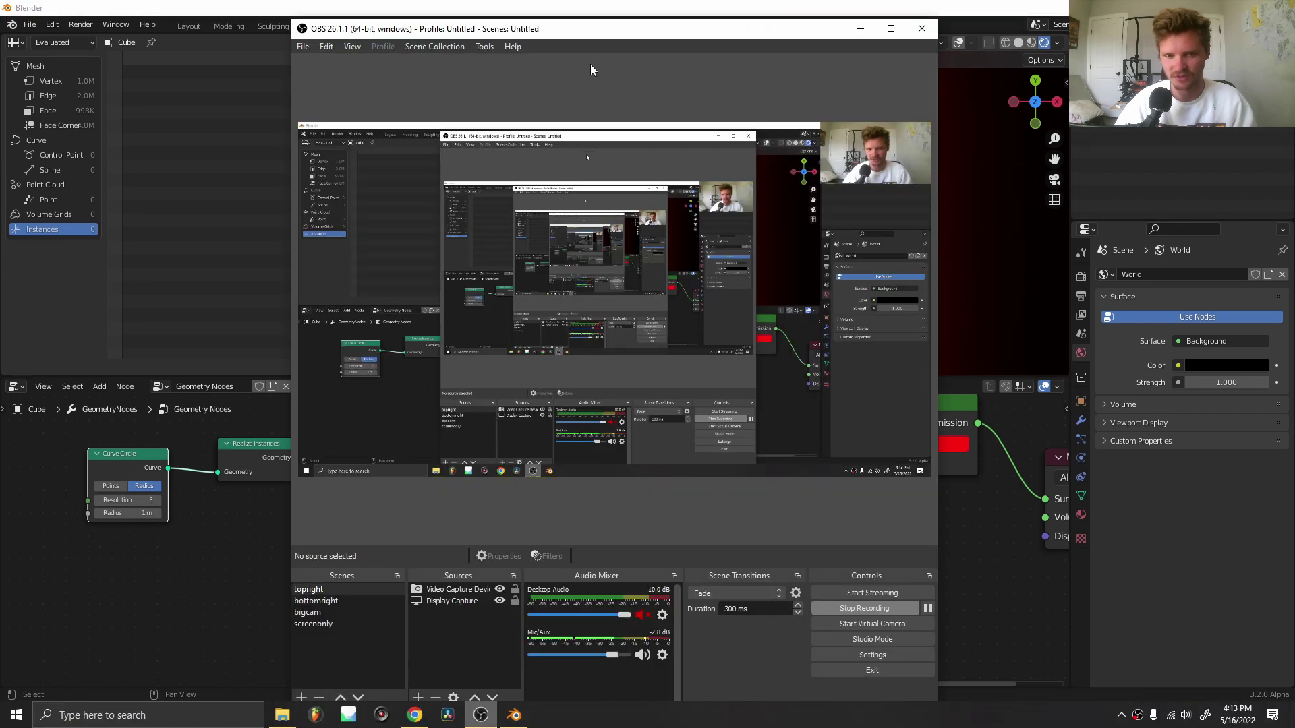
{"action": "left_click_drag", "start_coordinate": [578, 29], "coordinate": [576, 0]}
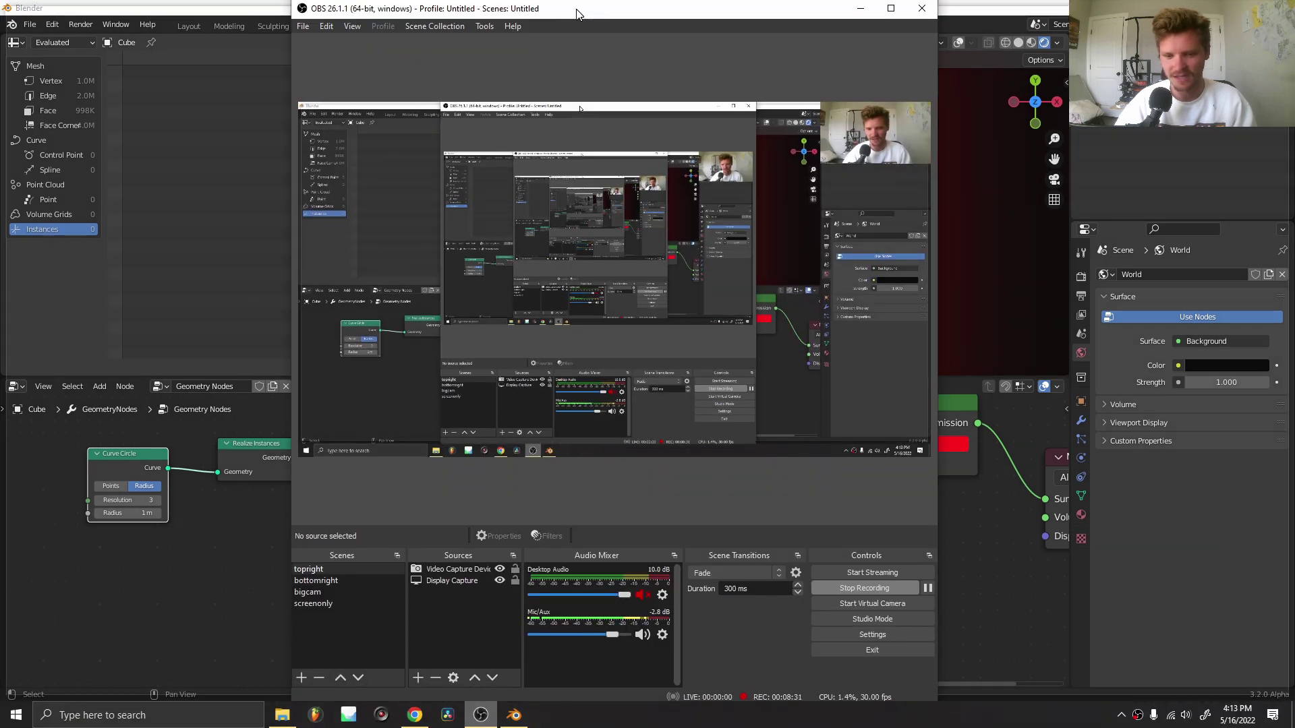